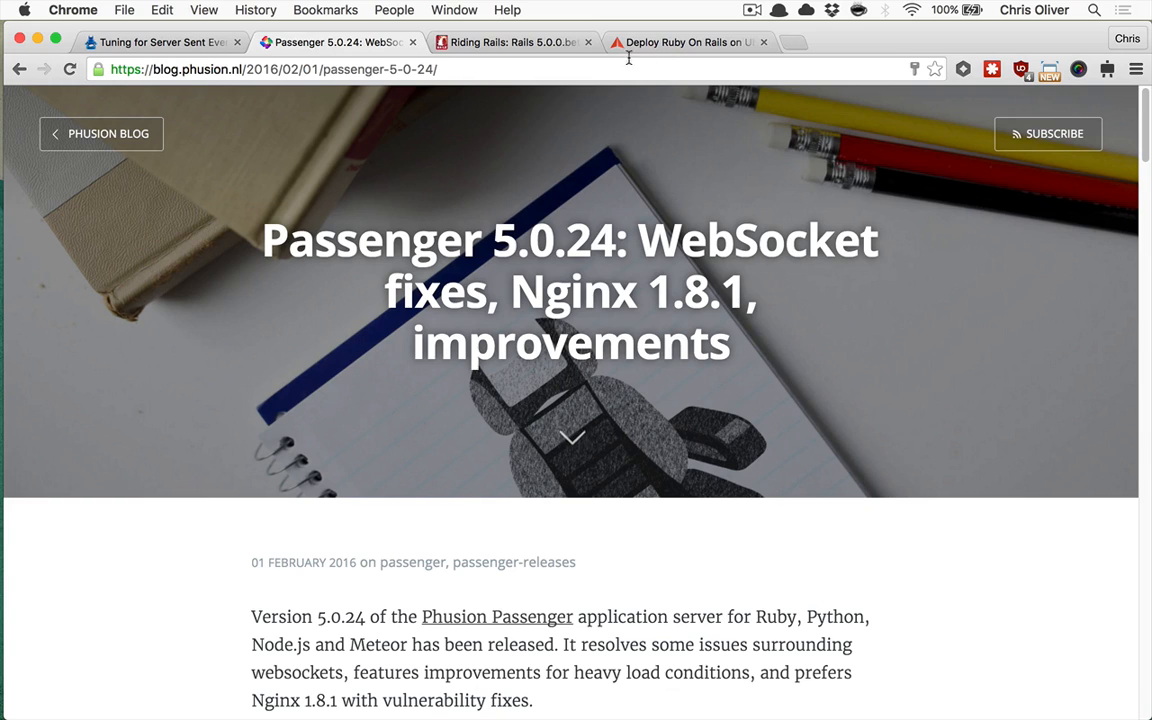
Glance at the Ubuntu 14.04 deployment guide, then bring the Ubuntu VM forward.
left_click(692, 42)
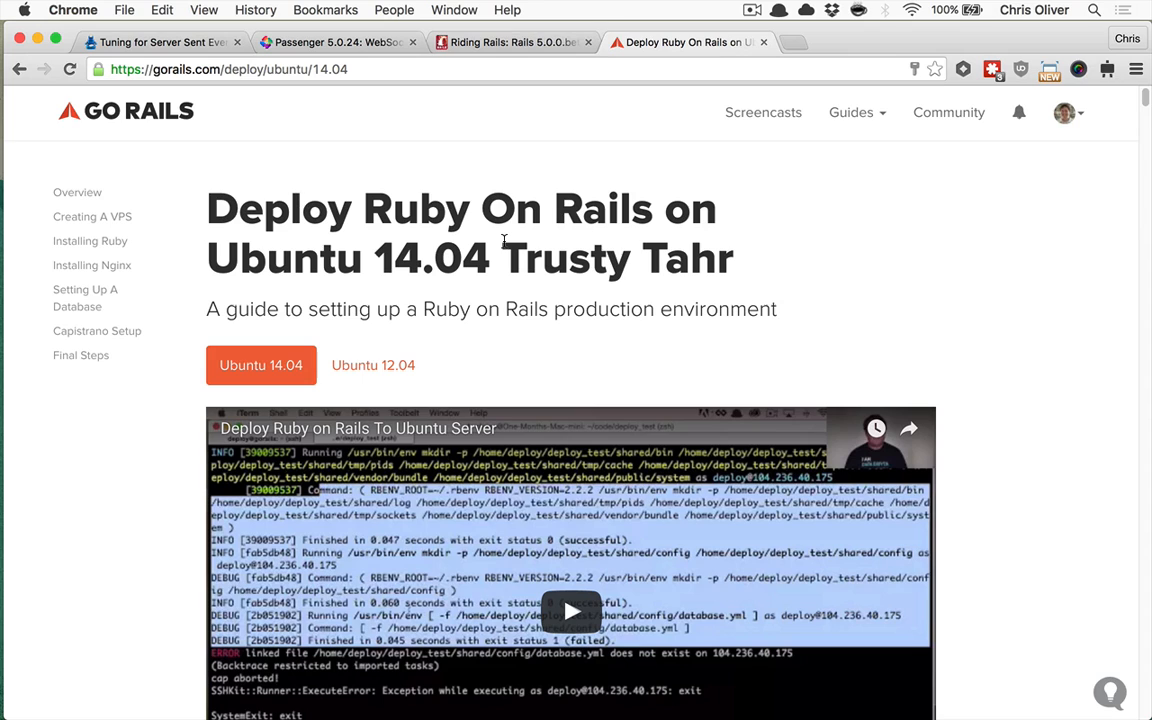
key("super+Tab")
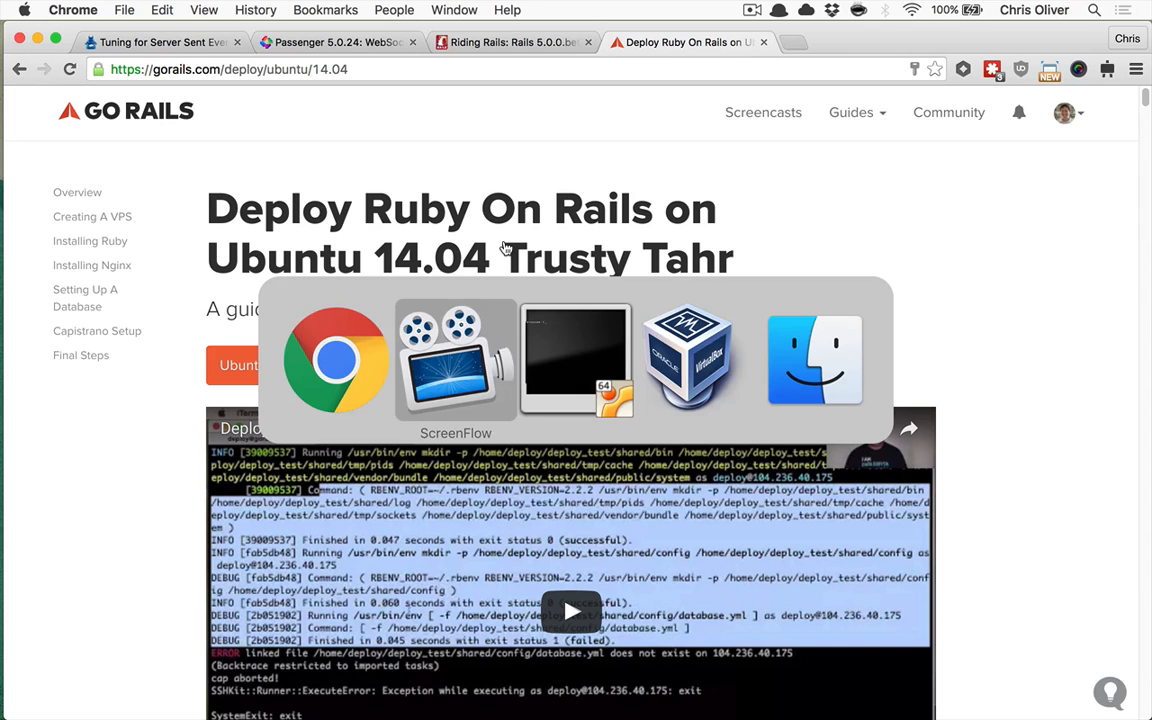
key("Tab")
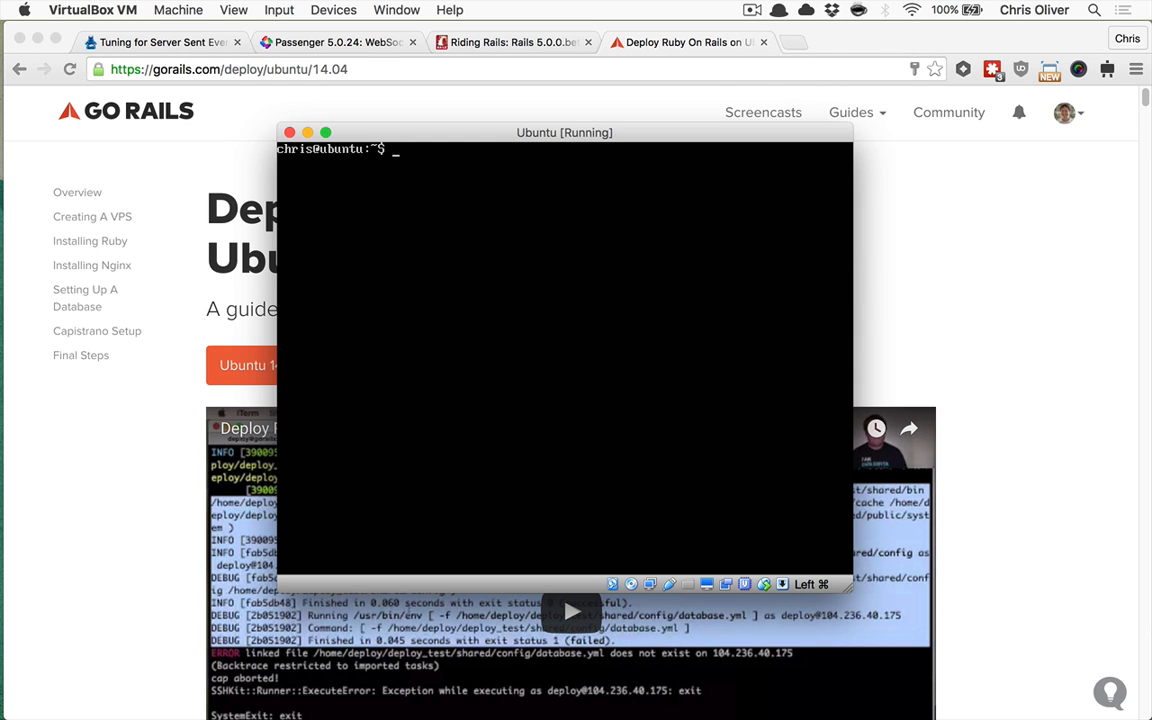
Review the Passenger 5.0.24 post title and the Rails 5.0.0.beta2 post's PostgreSQL note.
left_click(330, 42)
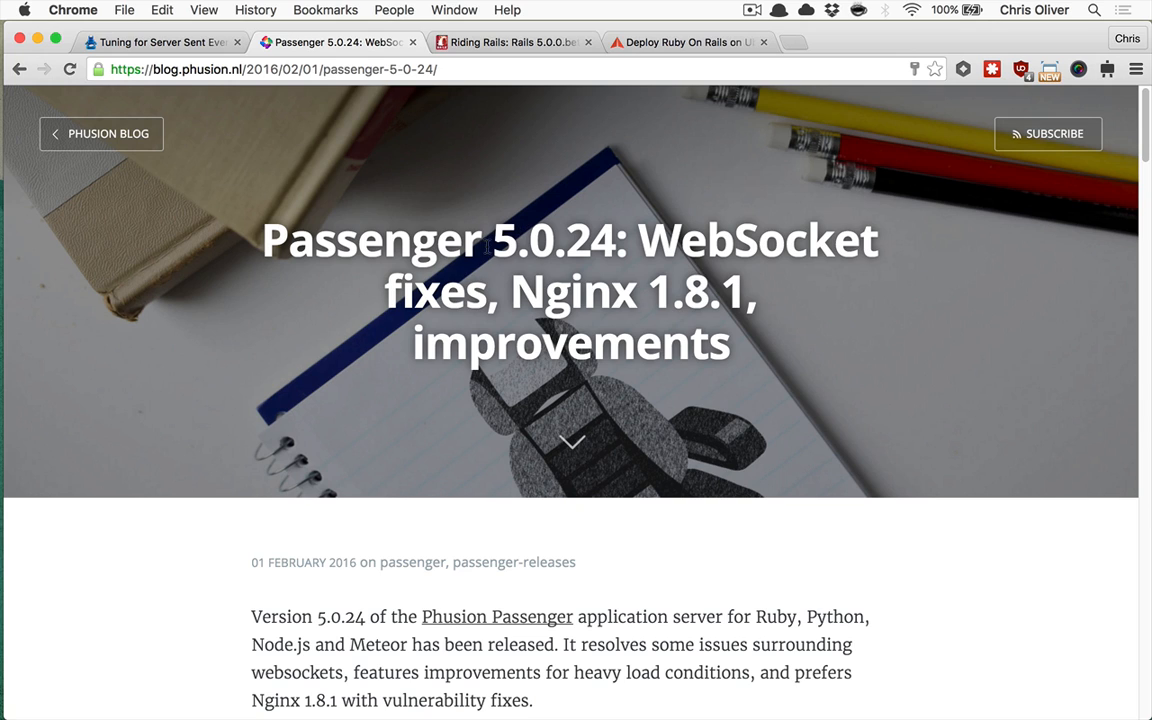
left_click_drag(486, 240, 612, 240)
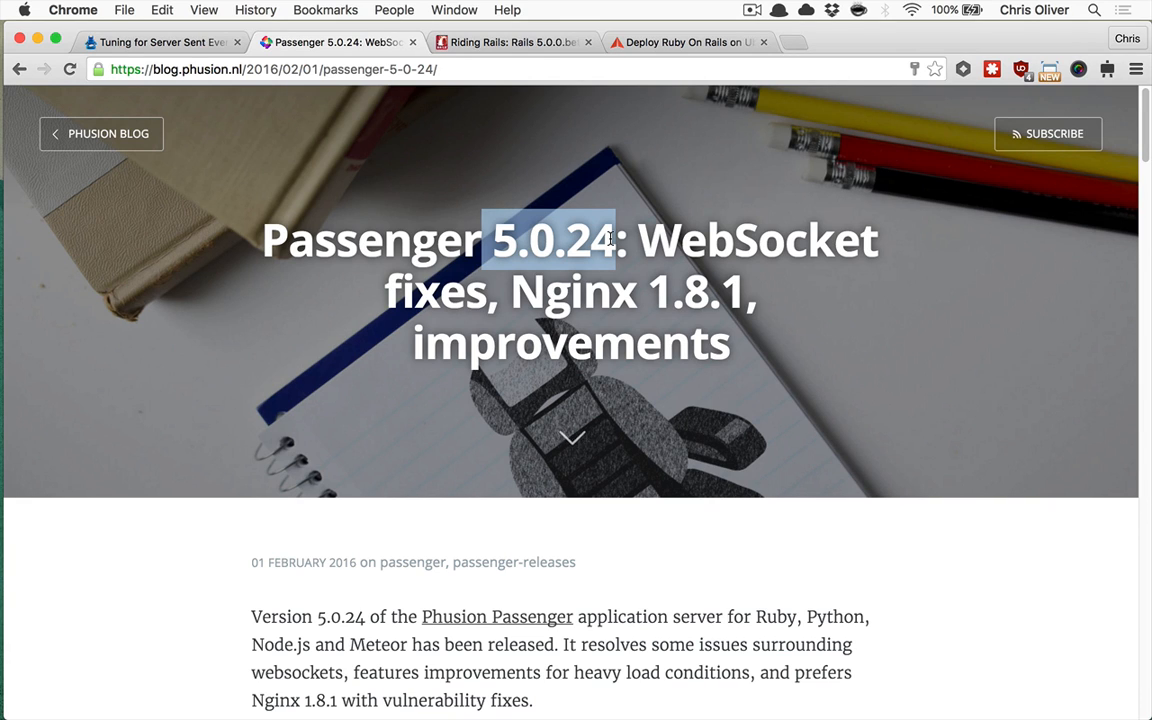
left_click(612, 238)
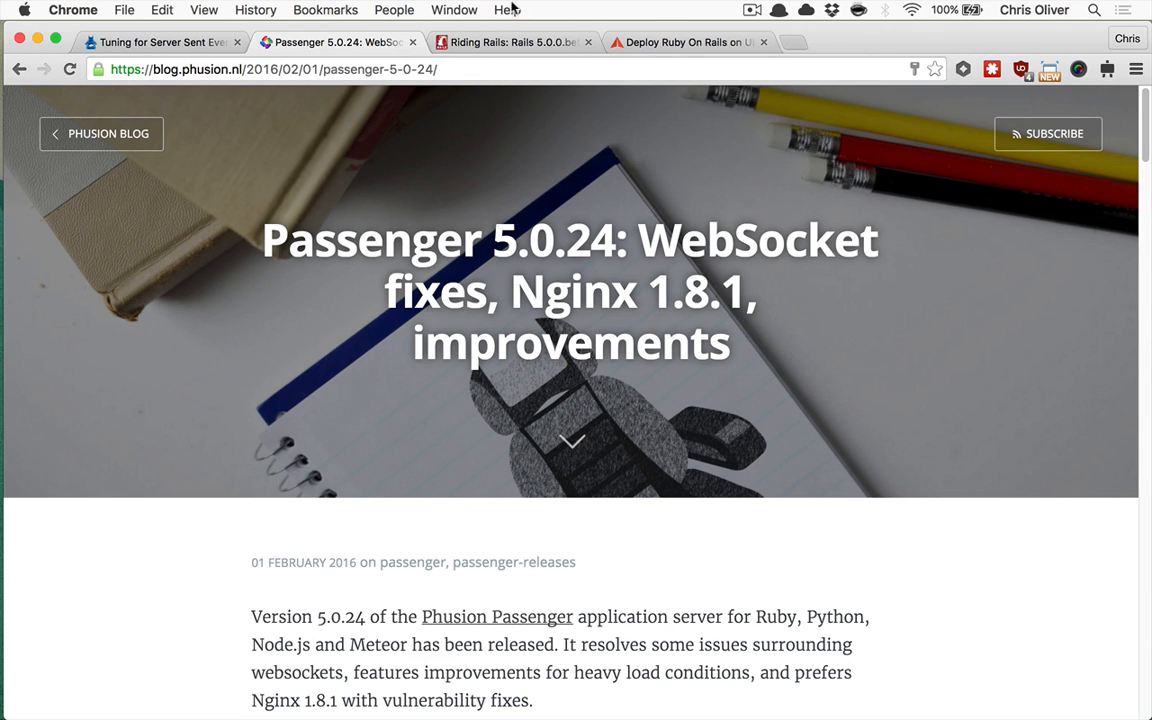
left_click(468, 42)
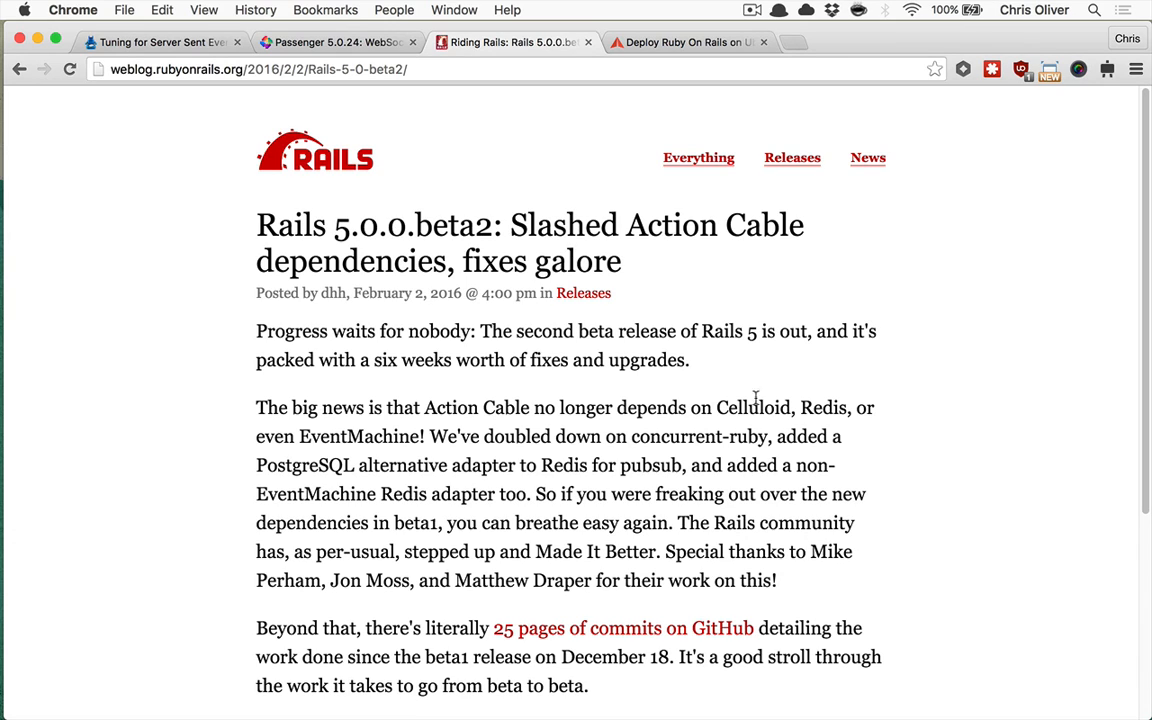
double_click(309, 464)
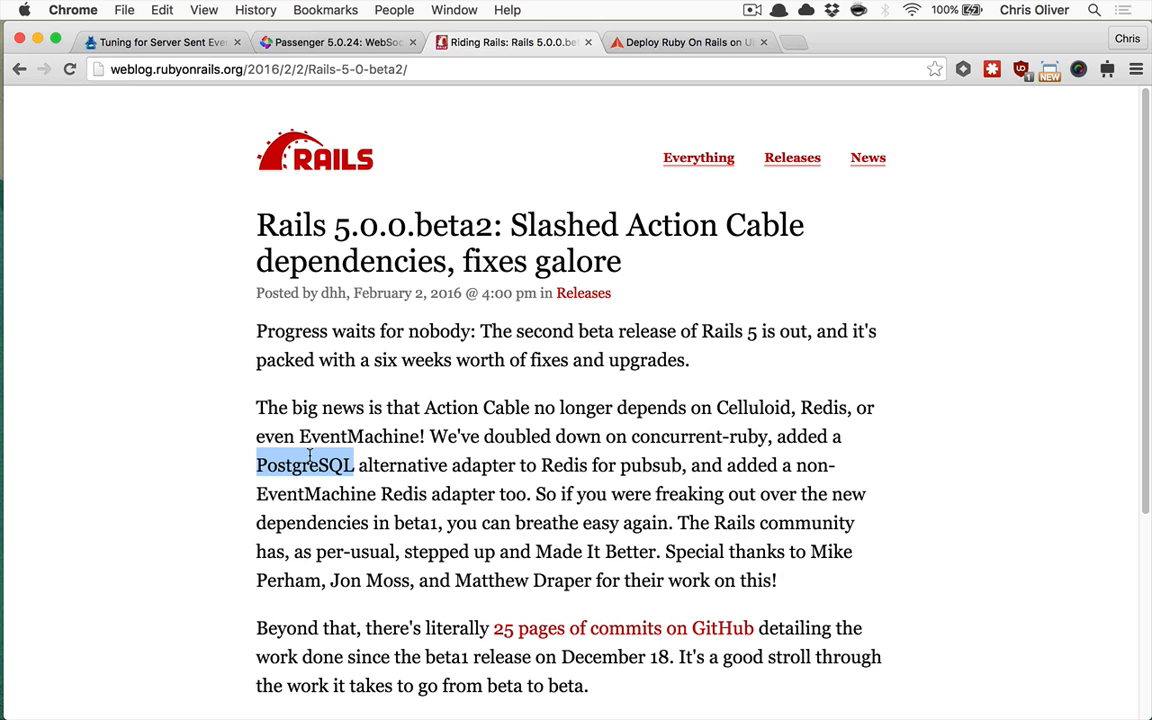
left_click(319, 456)
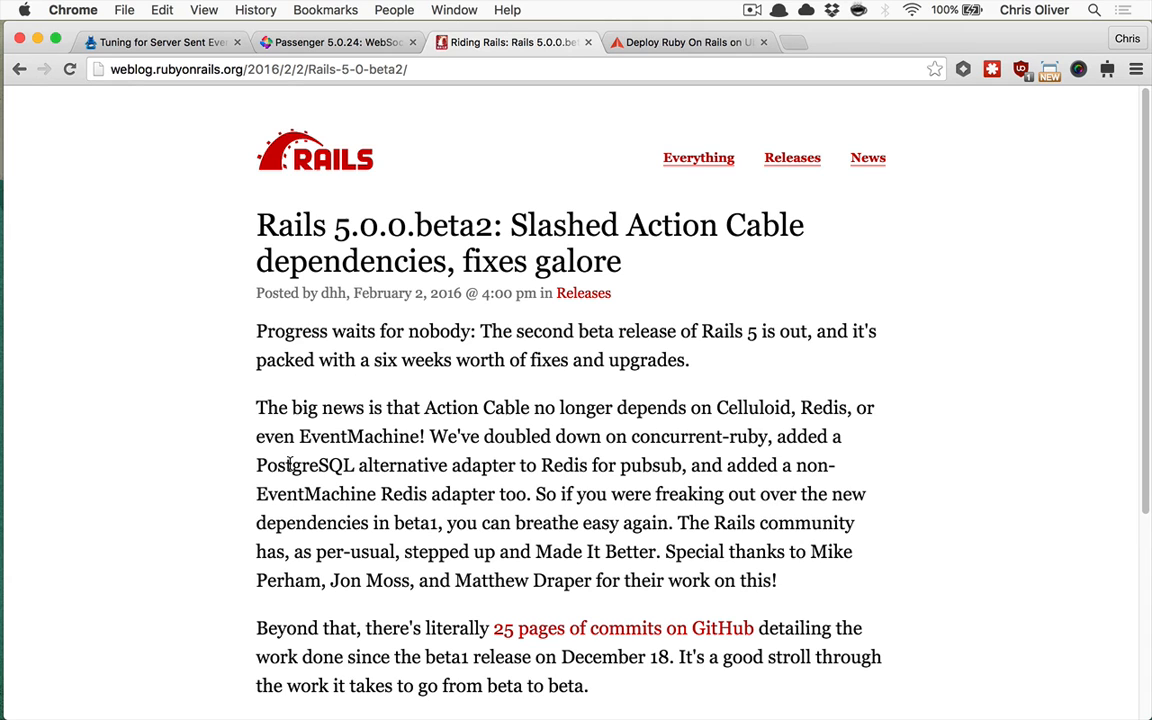
Revisit the Passenger 5.0.24 post and return to the Ubuntu 14.04 deployment guide.
left_click(326, 42)
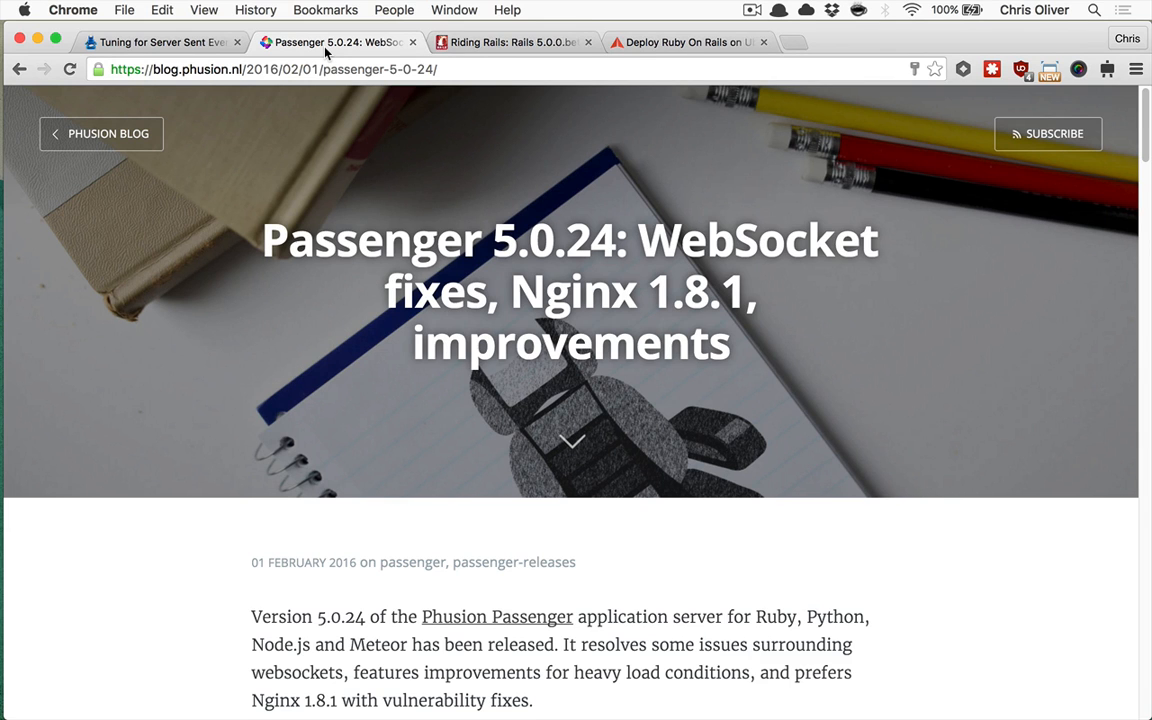
scroll(325, 405, "down", 5)
scroll(325, 405, "up", 5)
left_click(660, 42)
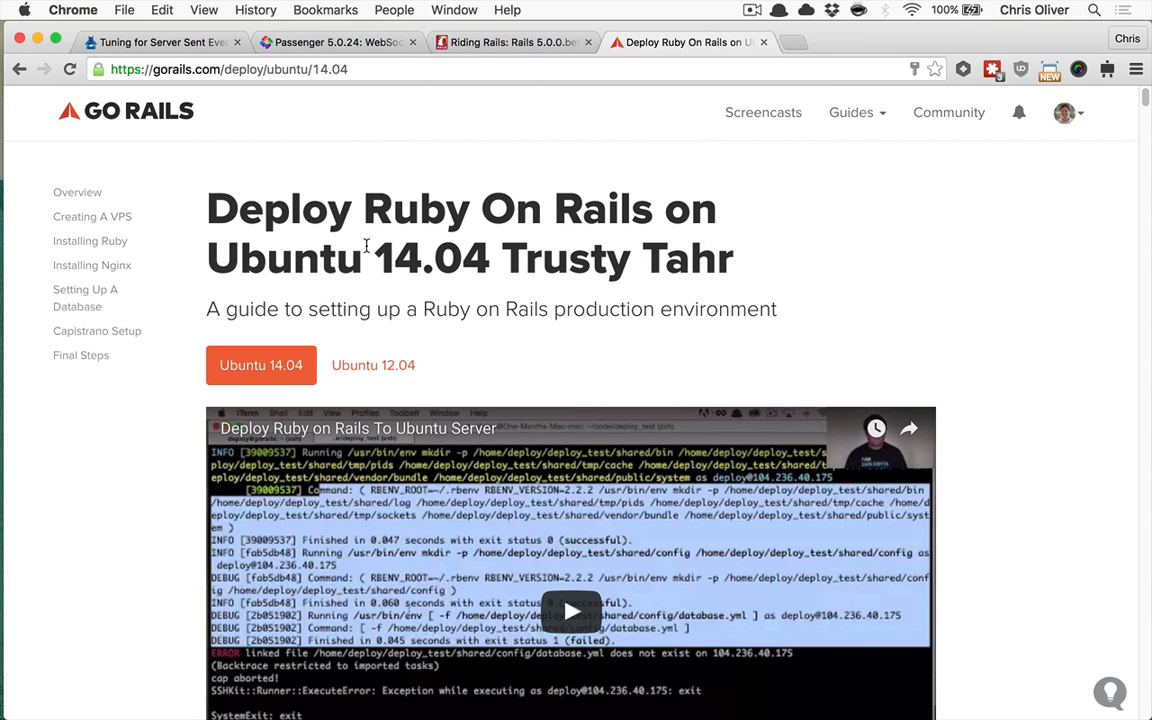
Run 'sudo apt-get update && sudo apt-get upgrade' in the Ubuntu VM terminal.
key("super+Tab")
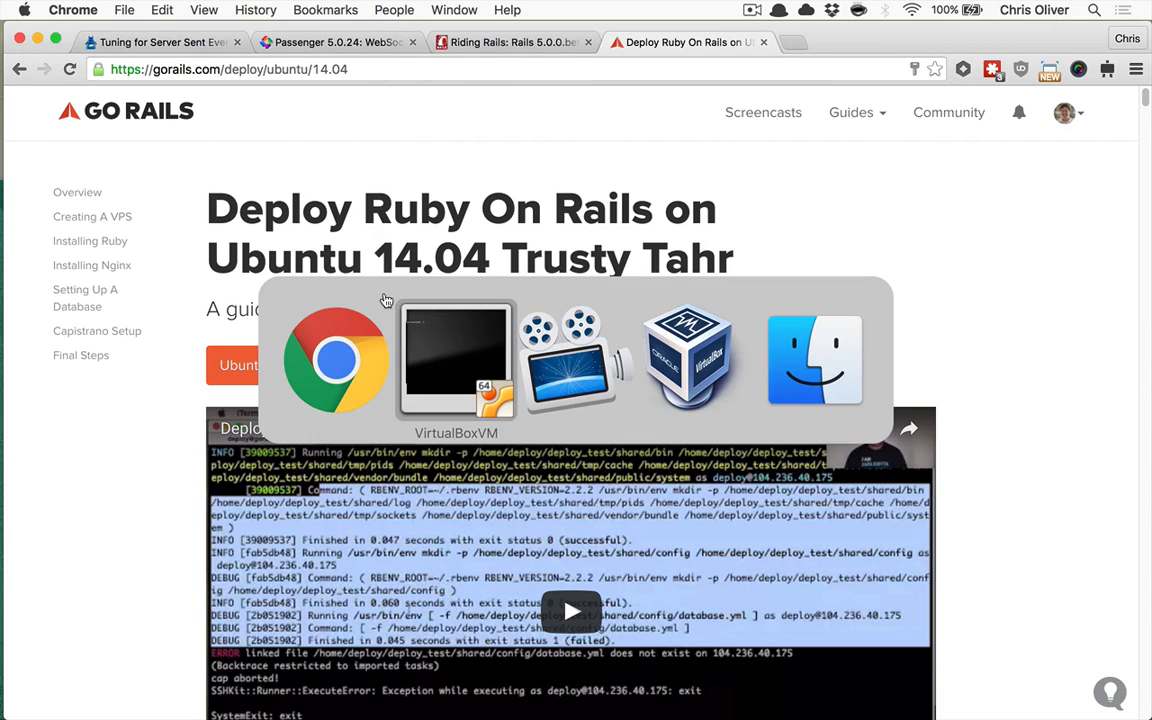
key("super+Tab")
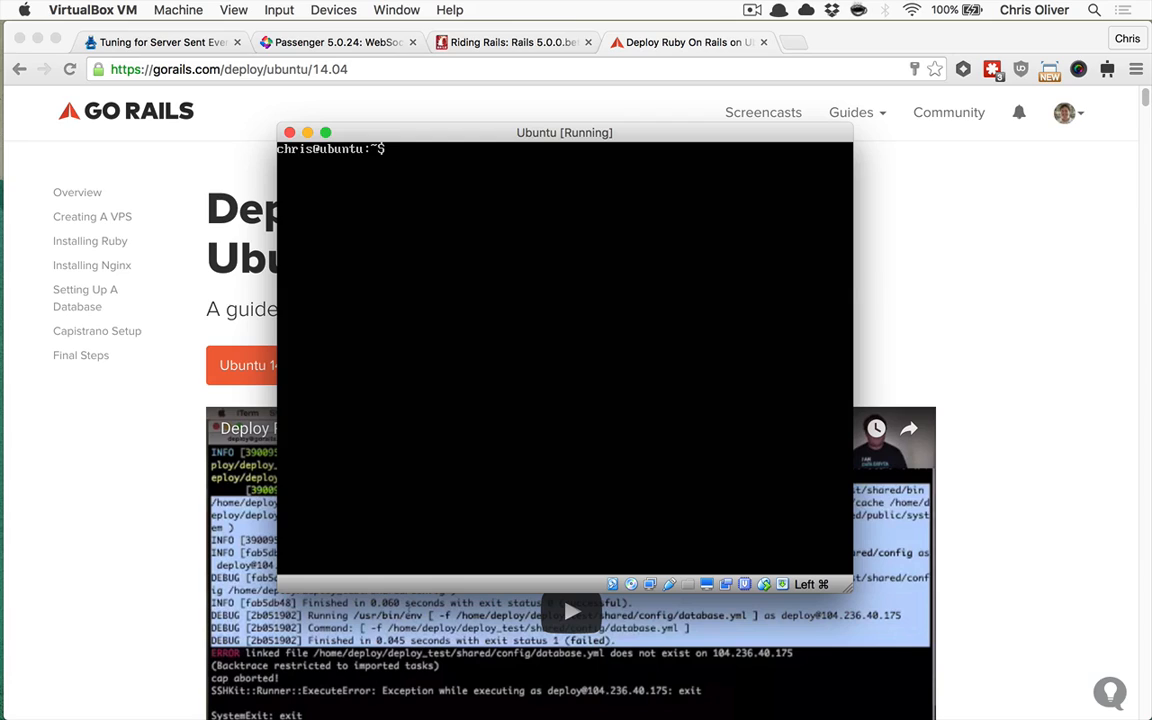
type("sudo apt-get update && sudo apt-get upgrade")
key("Return")
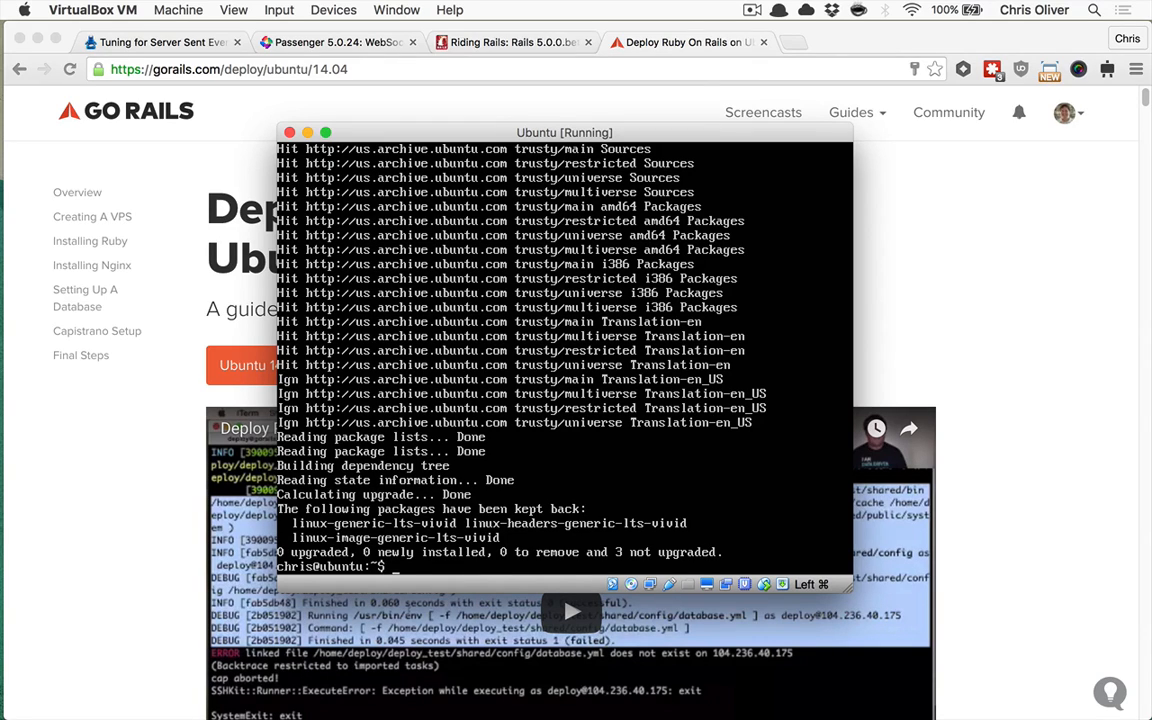
Load the rails/actioncable-examples GitHub repository in a new browser tab.
left_click(160, 262)
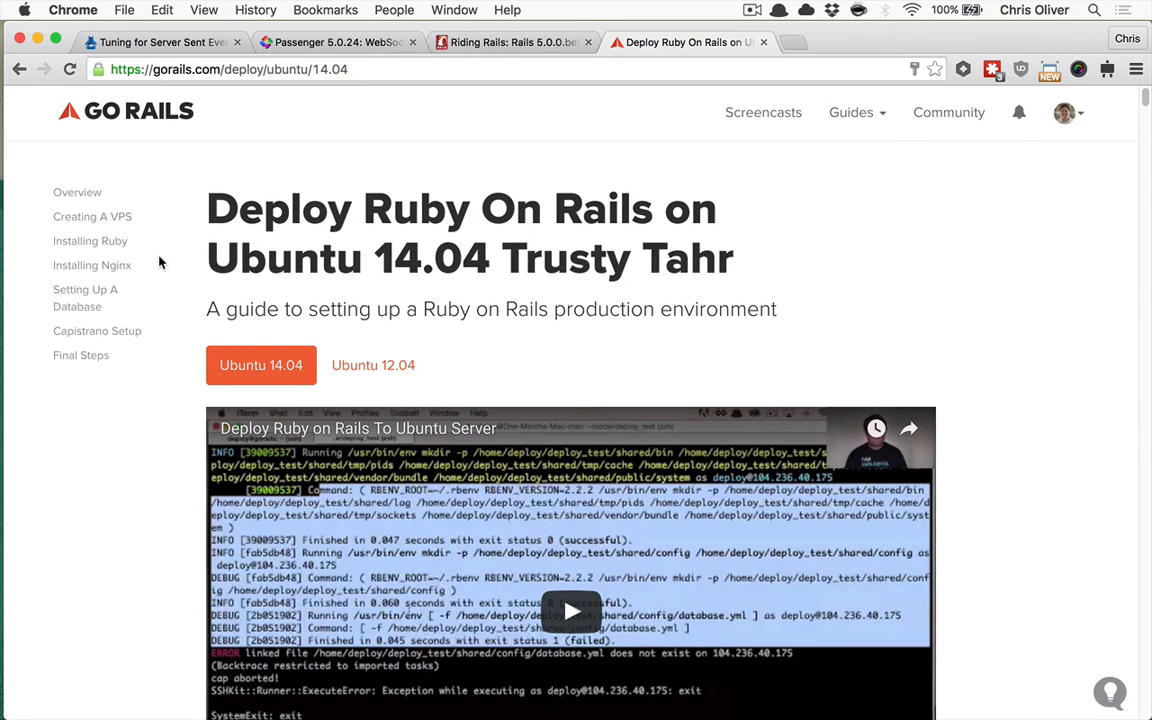
key("super+t")
type("github.com")
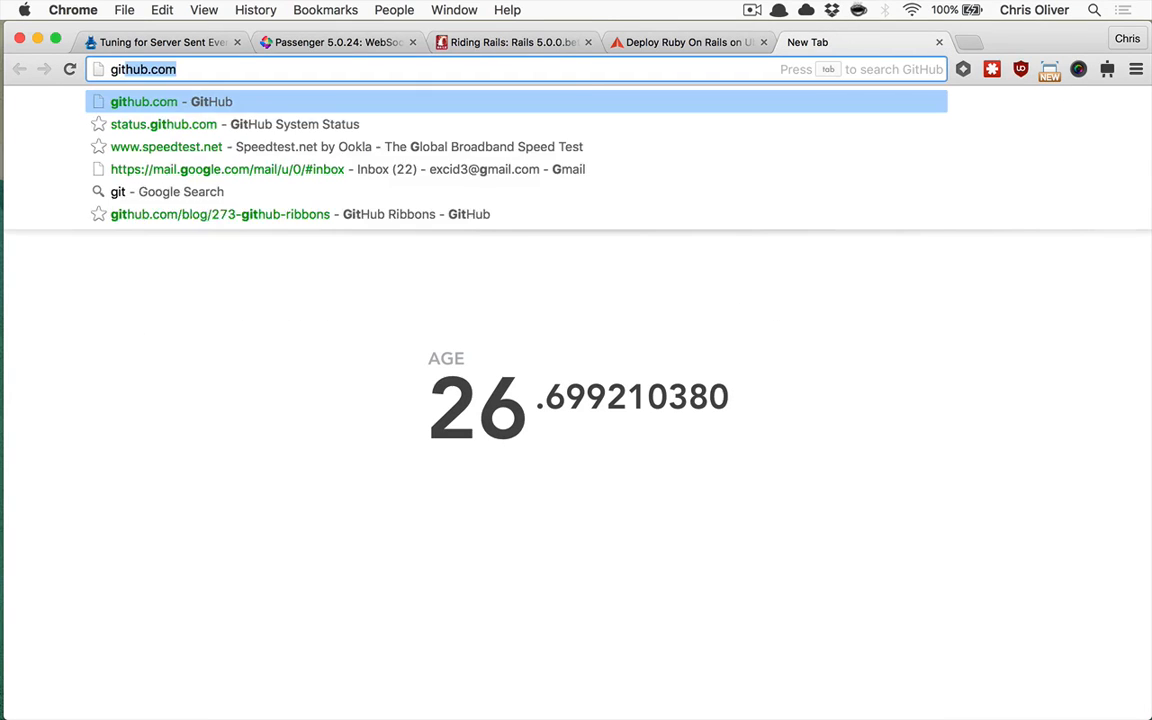
type("/rails/ac")
key("Down")
key("Return")
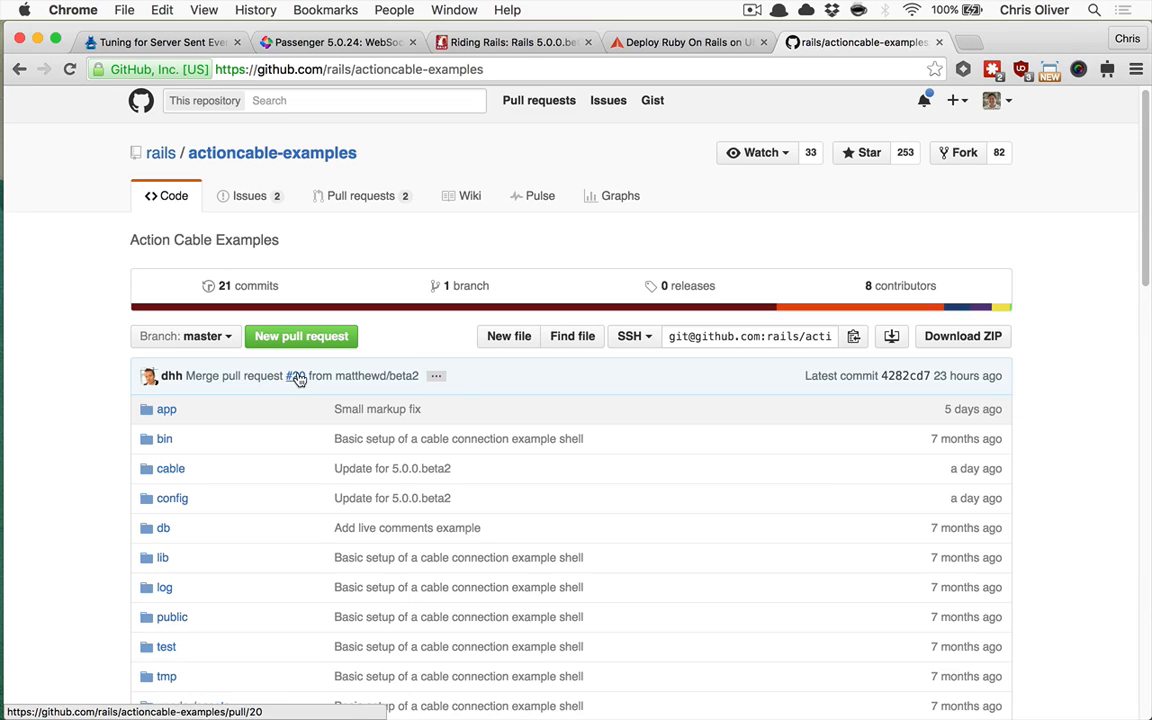
Inspect the latest beta2 merge commit's logging require line, then return to the Code page.
left_click(257, 376)
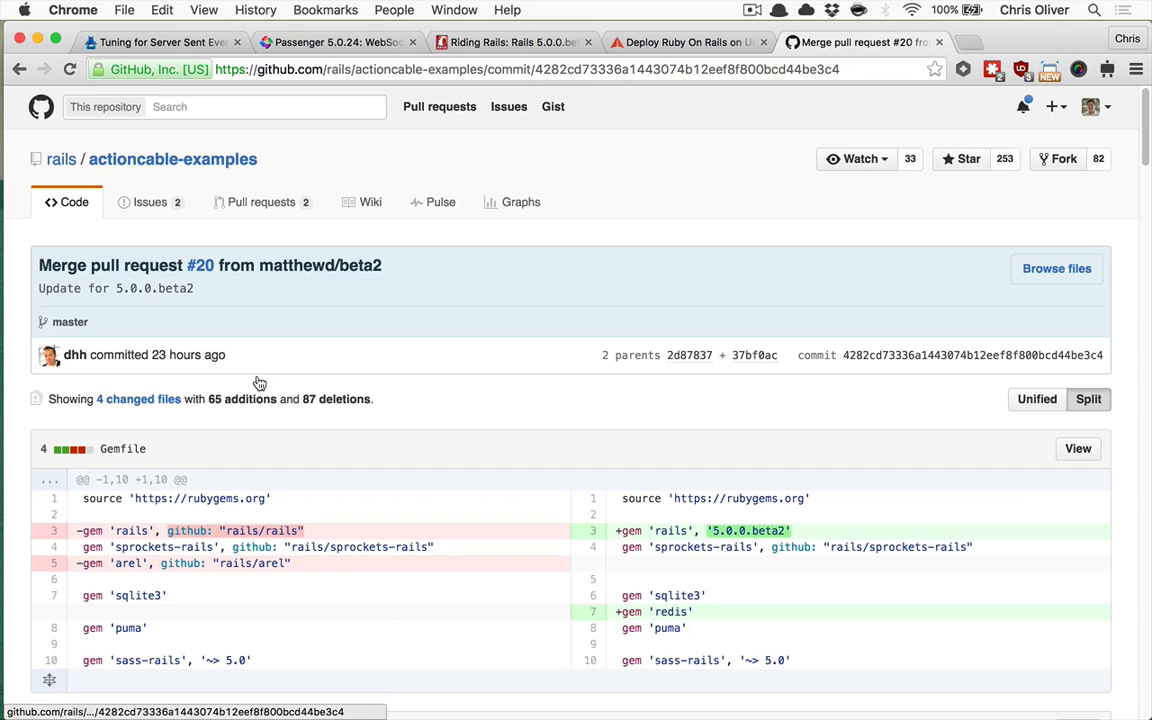
scroll(259, 381, "down", 3)
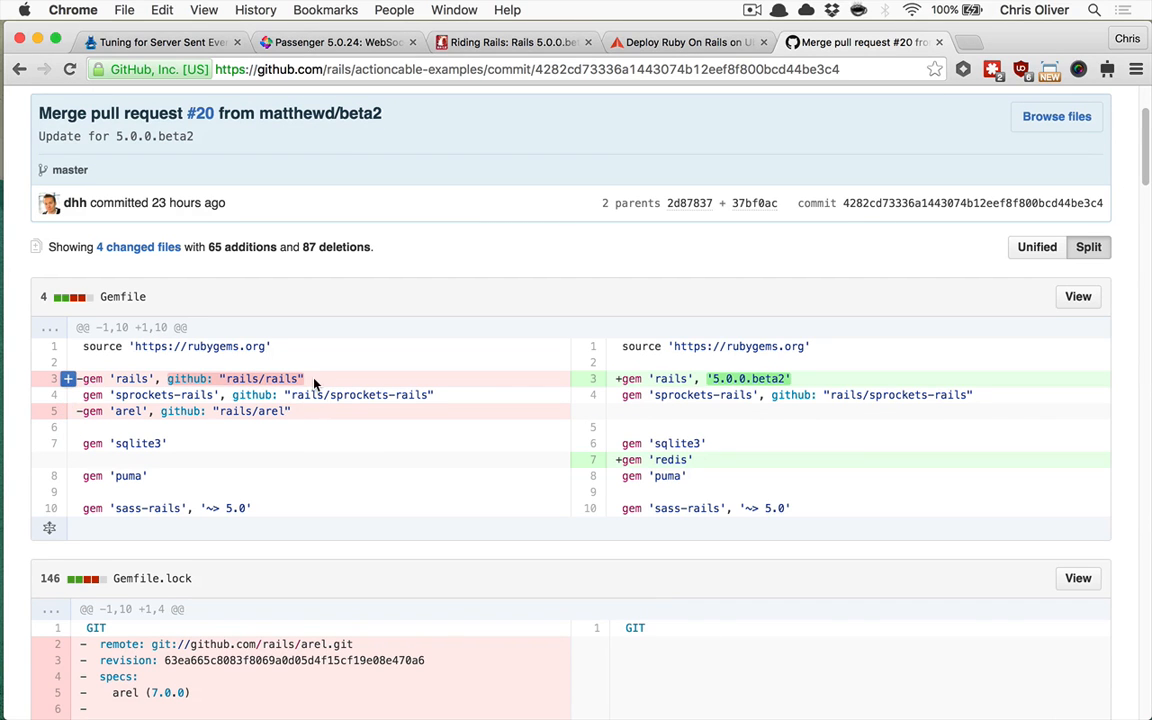
scroll(282, 339, "down", 4)
scroll(314, 383, "down", 5)
scroll(314, 383, "down", 5)
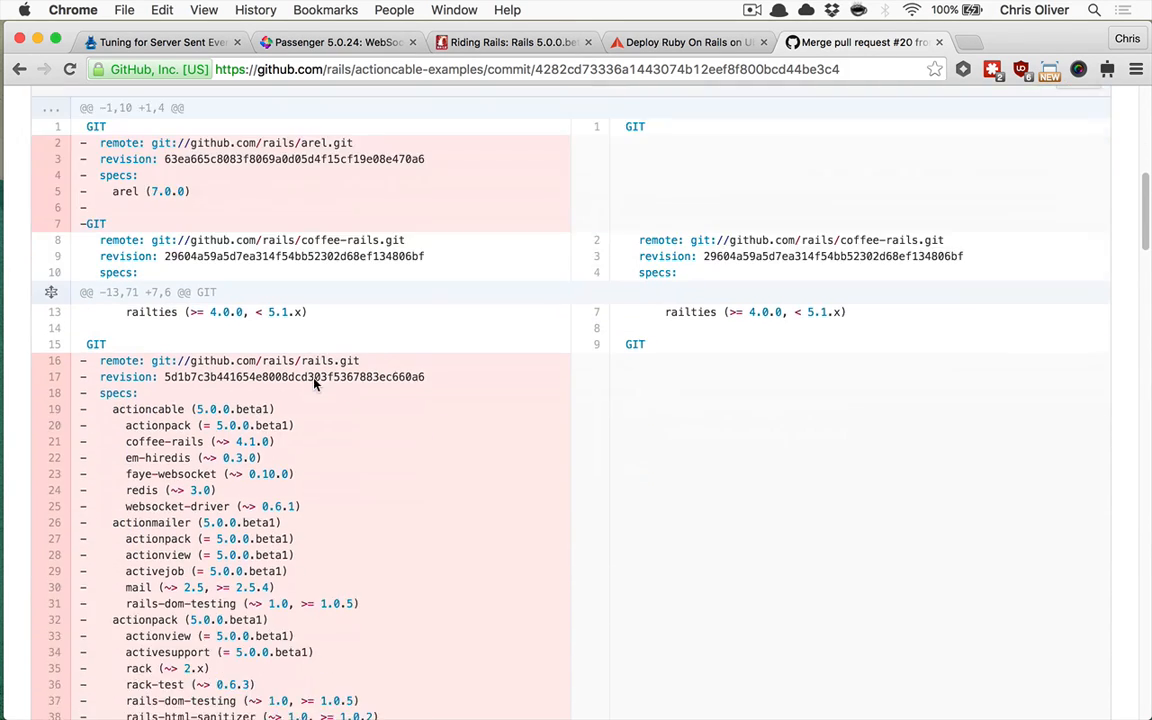
scroll(314, 383, "down", 5)
scroll(314, 383, "down", 5)
scroll(314, 363, "down", 5)
scroll(314, 363, "down", 5)
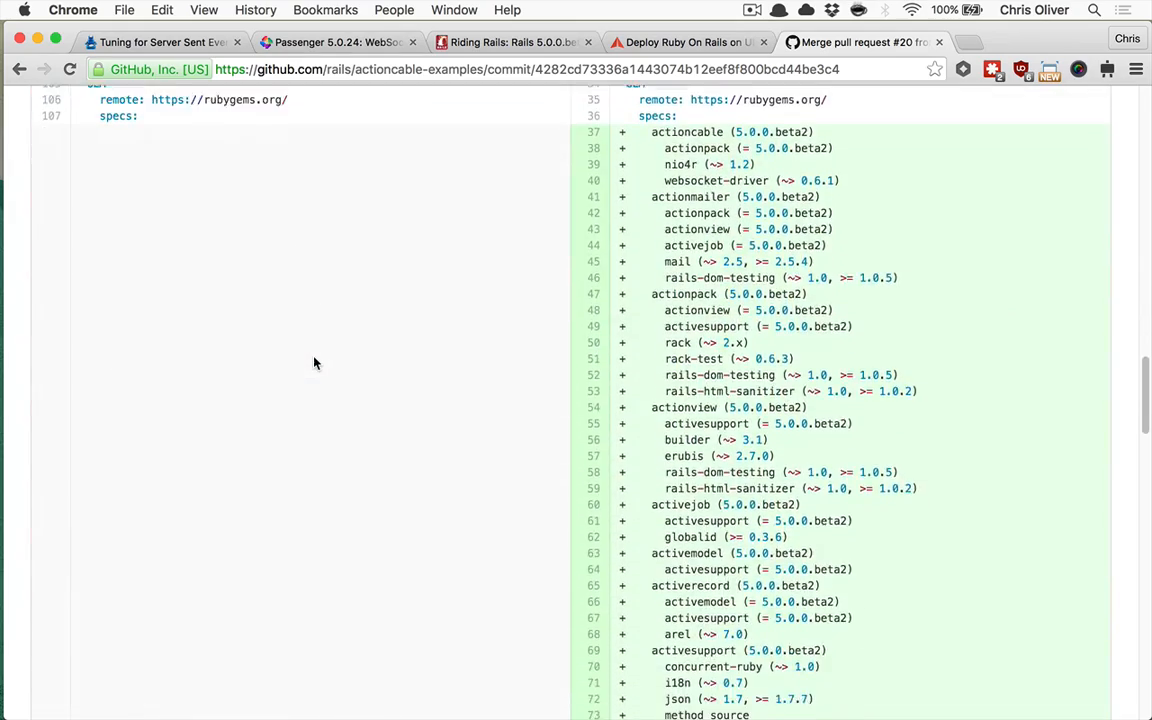
scroll(314, 363, "down", 8)
scroll(314, 363, "down", 3)
scroll(314, 363, "down", 5)
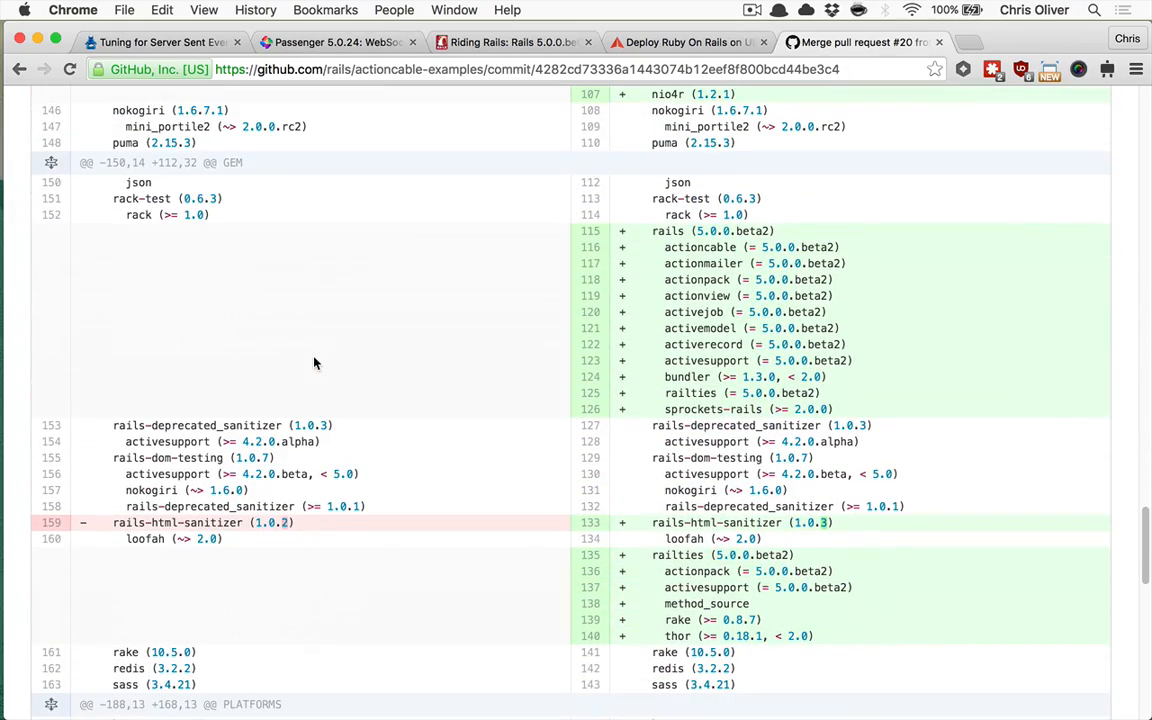
scroll(314, 363, "down", 5)
scroll(314, 363, "down", 10)
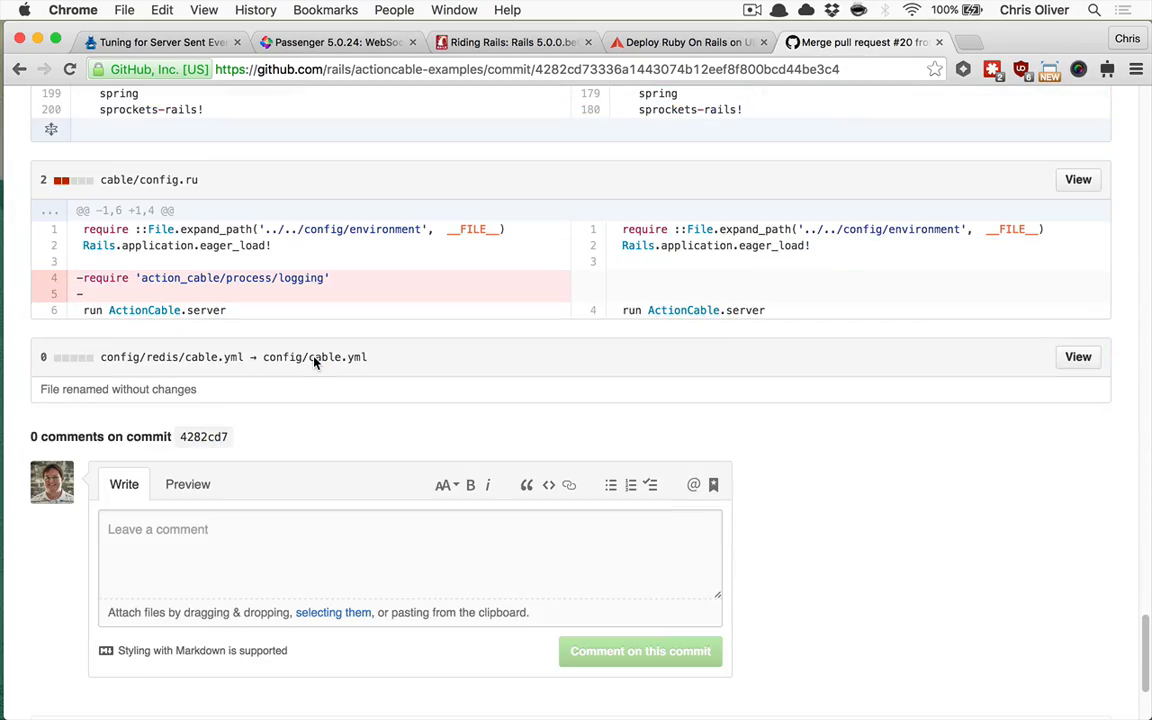
scroll(314, 363, "up", 5)
scroll(314, 363, "up", 3)
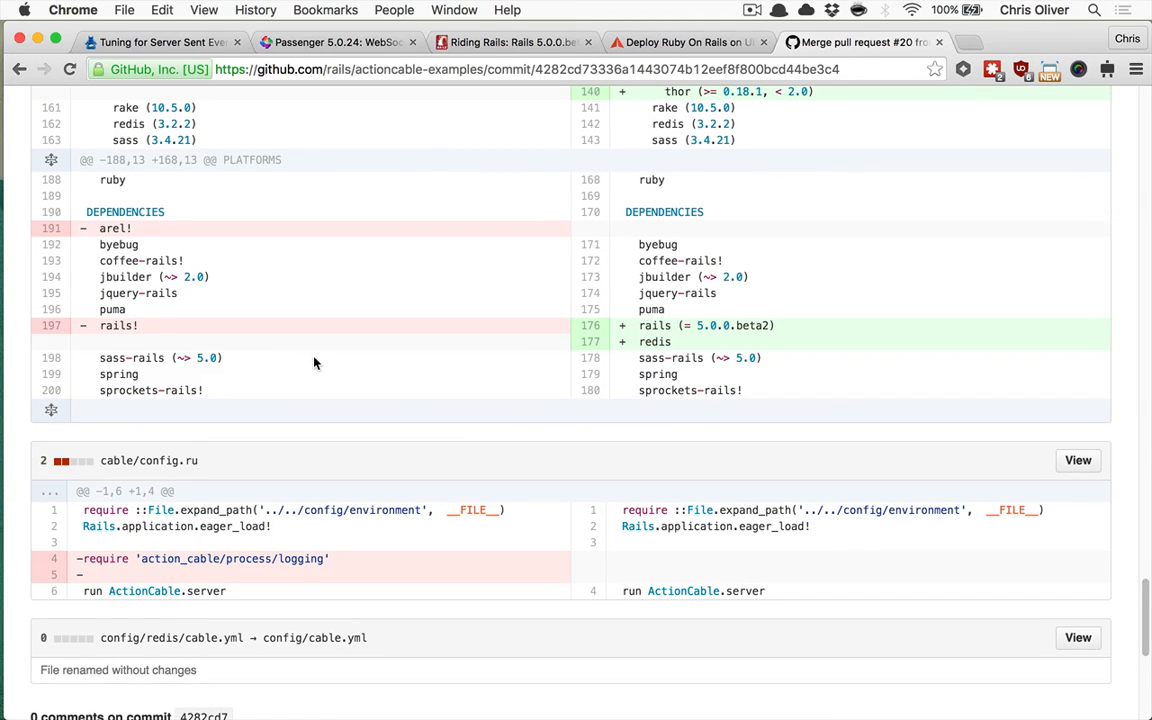
left_click_drag(278, 558, 271, 558)
left_click(250, 565)
scroll(548, 530, "up", 5)
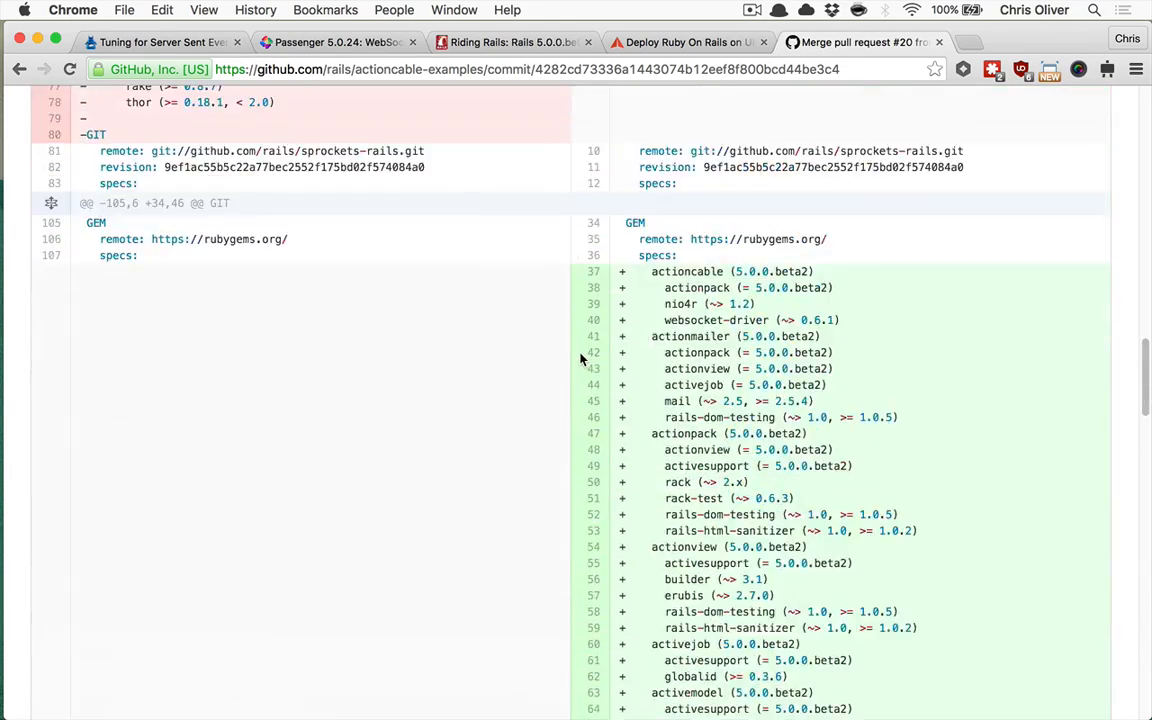
scroll(581, 358, "up", 15)
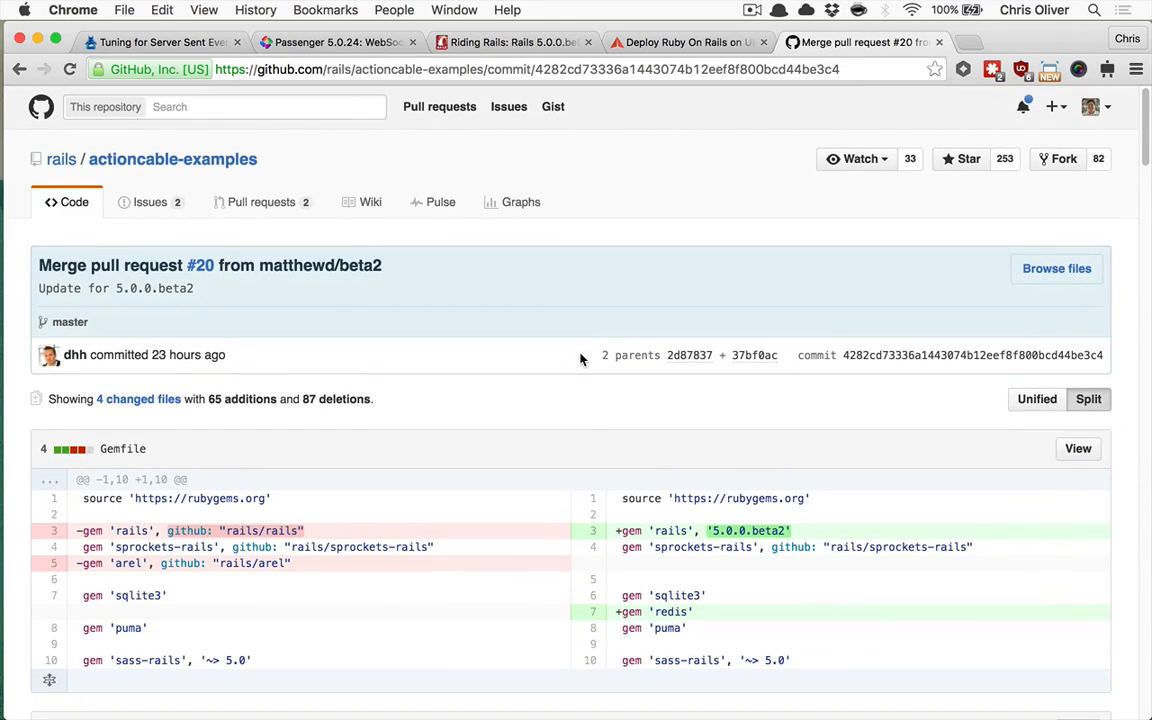
left_click(67, 201)
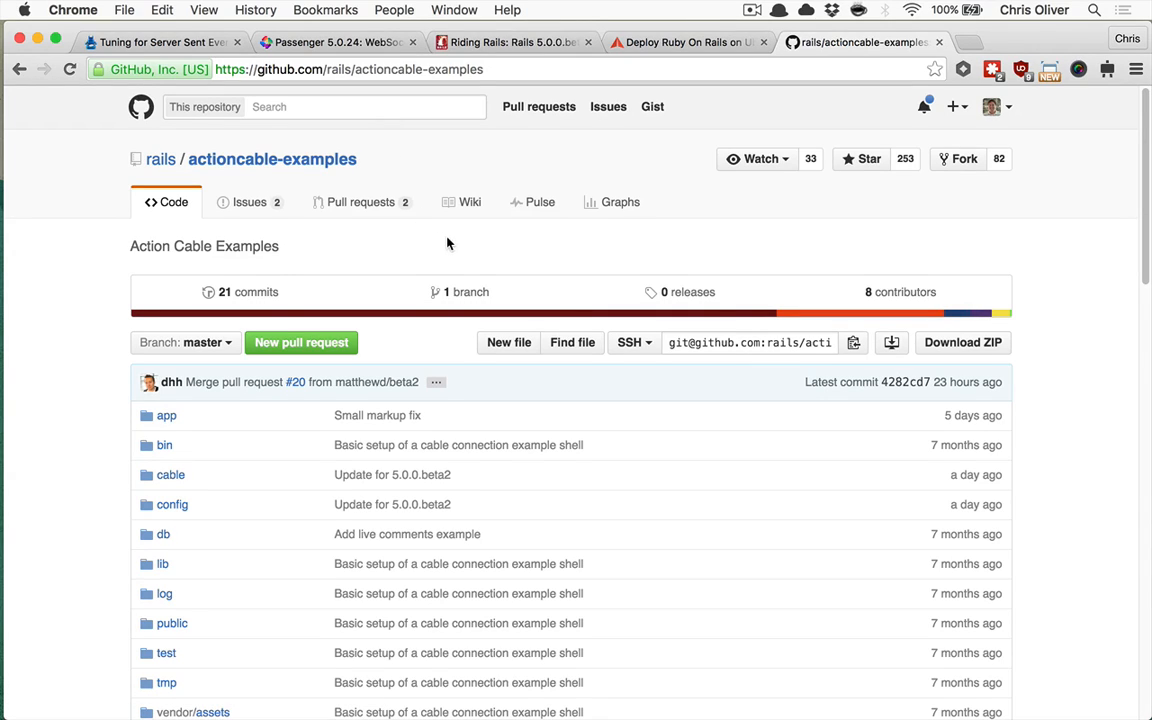
Clone git://github.com/rails/actioncable-examples into the home folder and enter it.
key("super+Tab")
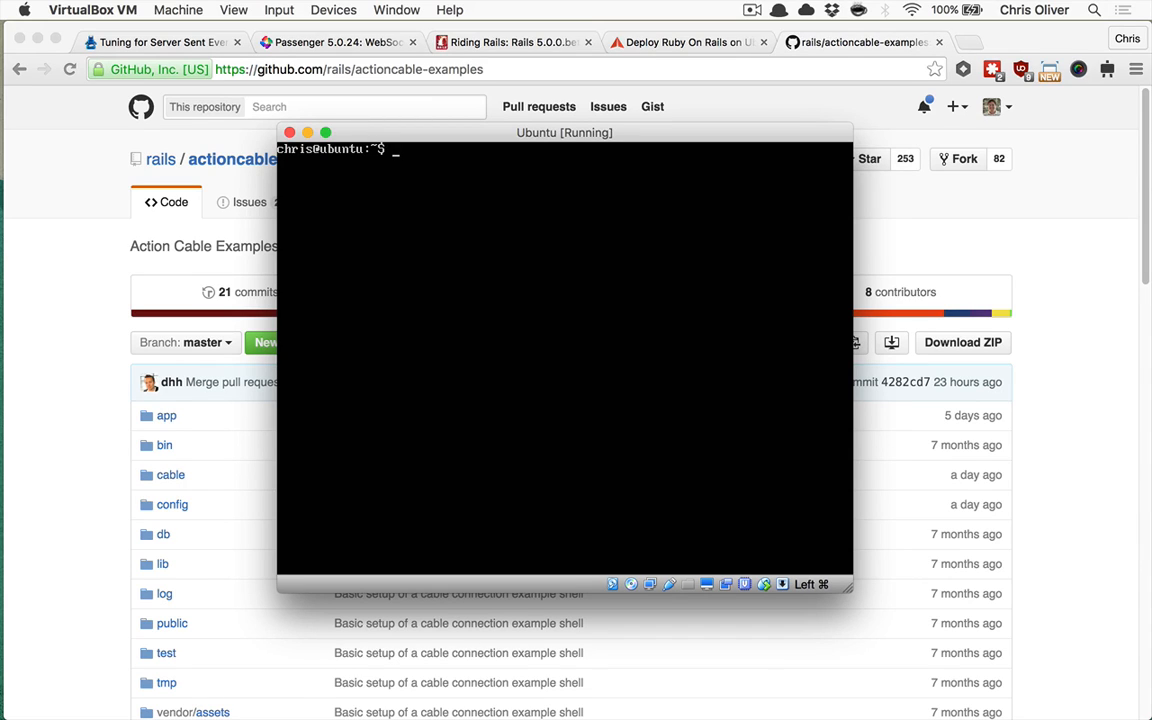
type("git clone ")
type("git://")
type("github.com/rails/actioncable-examples")
key("Return")
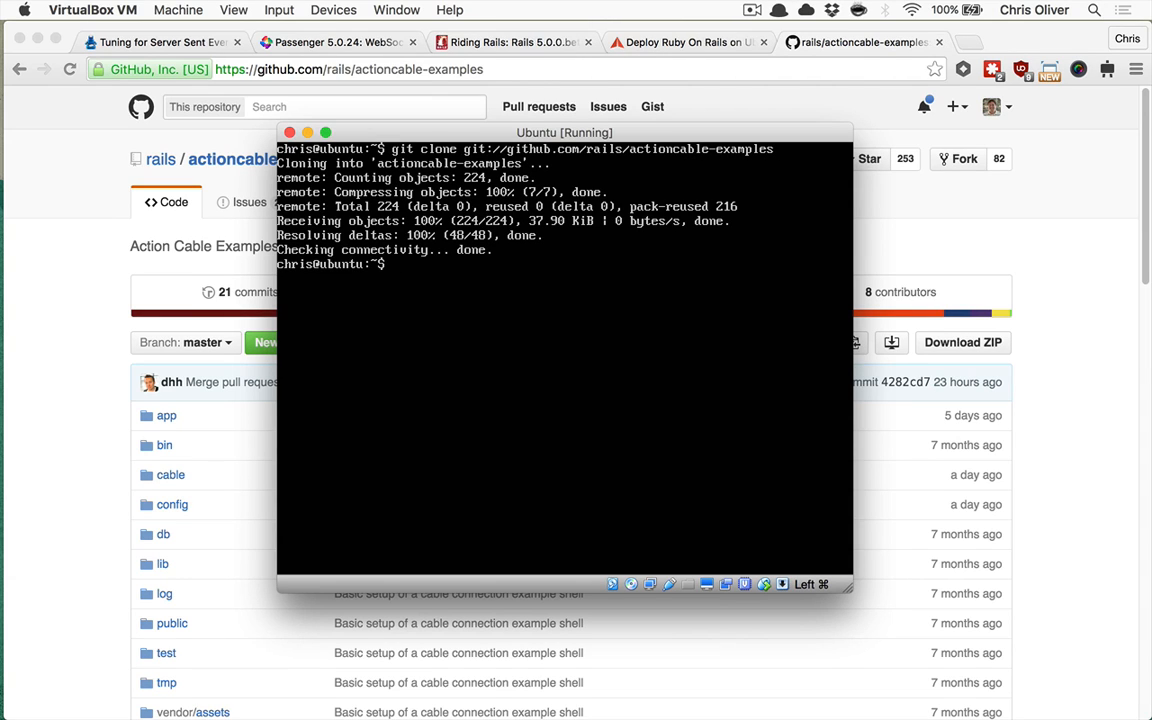
type("ls")
key("Return")
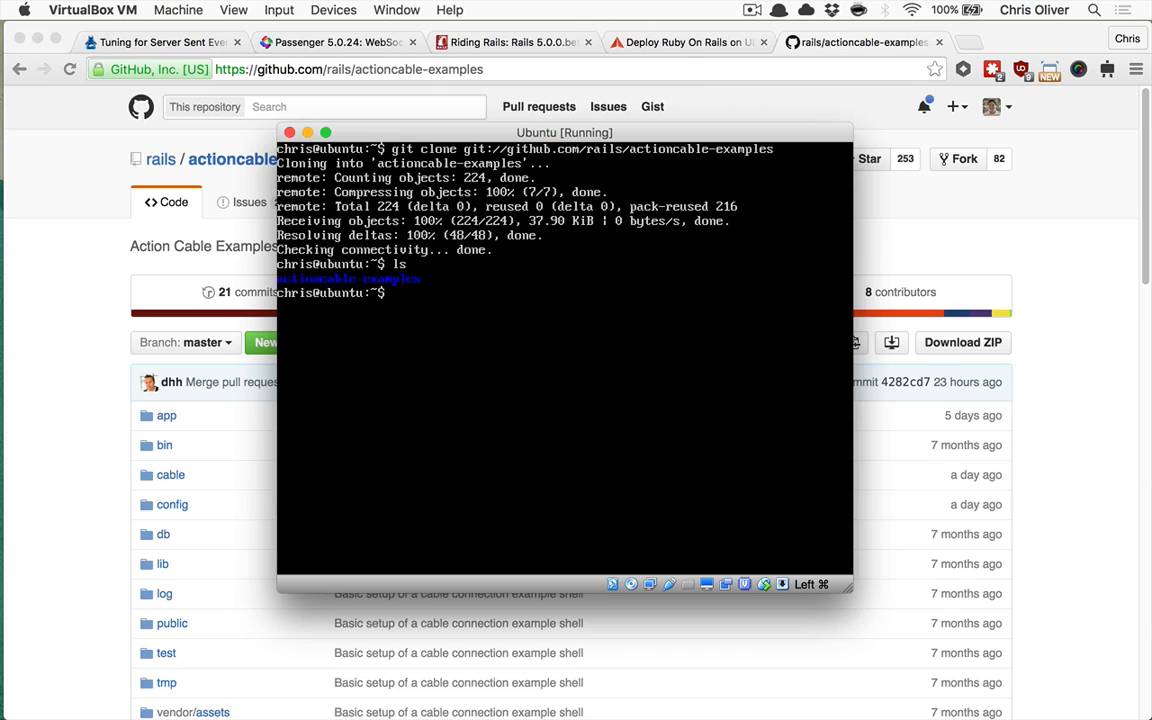
type("cd a")
key("Tab")
key("Return")
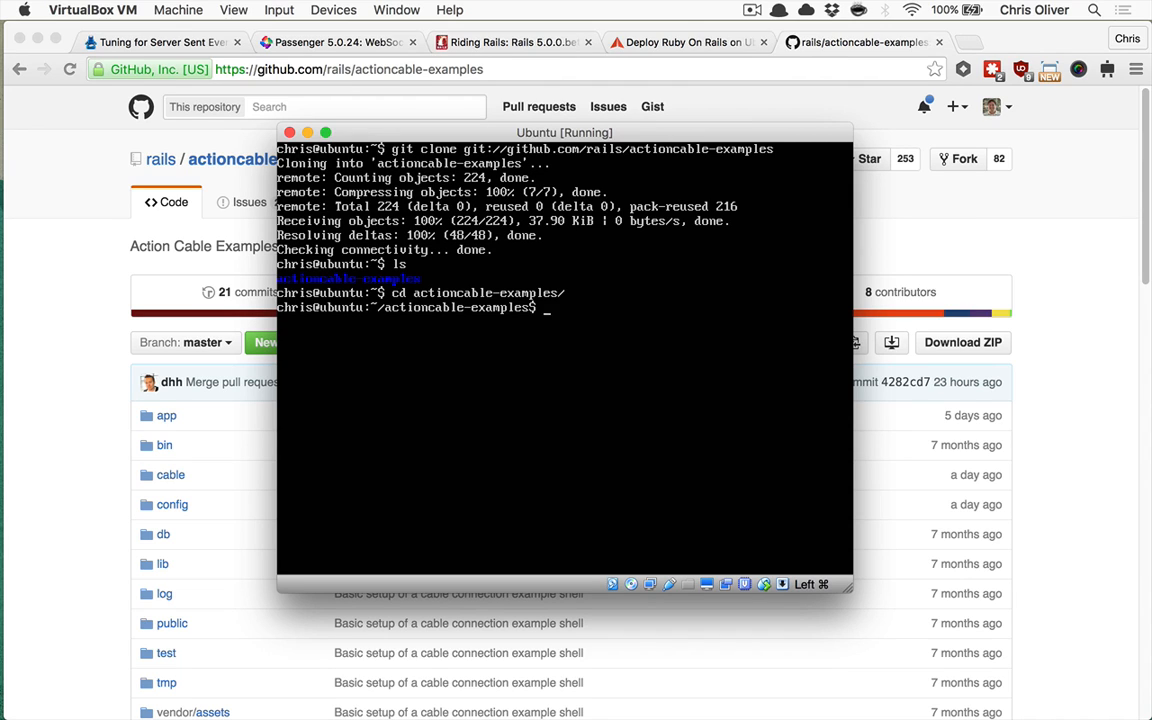
type("ls")
List the project files and the contents of app/assets/javascripts.
key("Return")
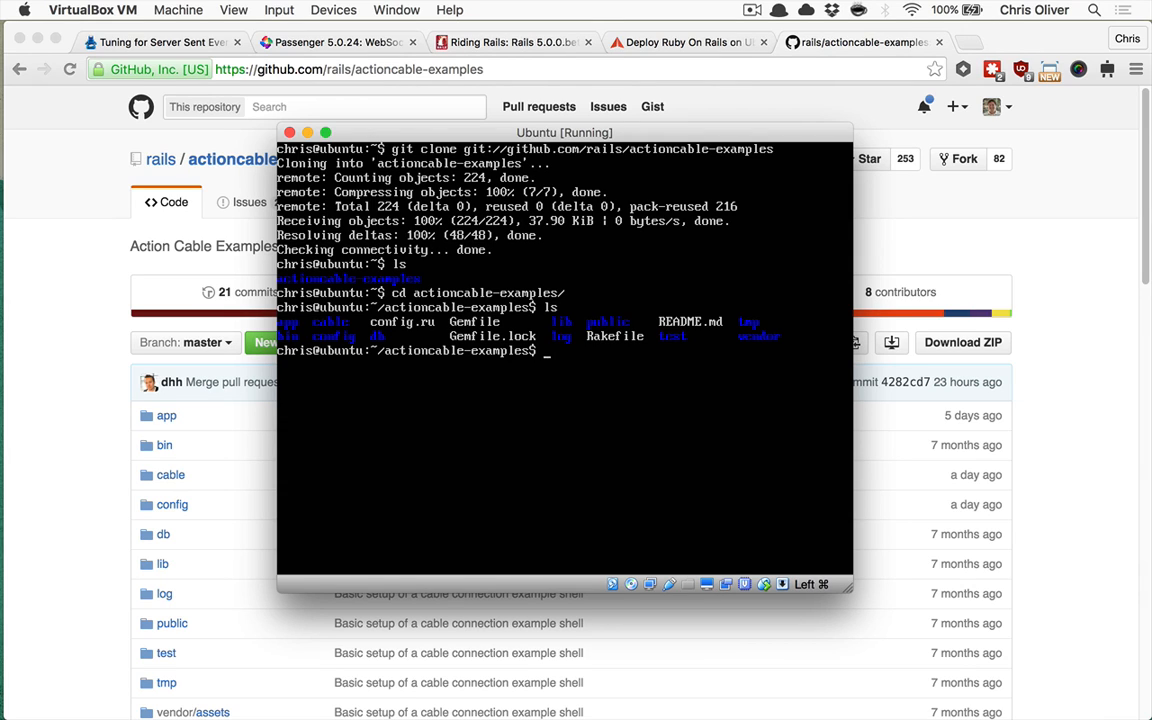
type("vim ")
type("app/")
type("assets/javascripts/")
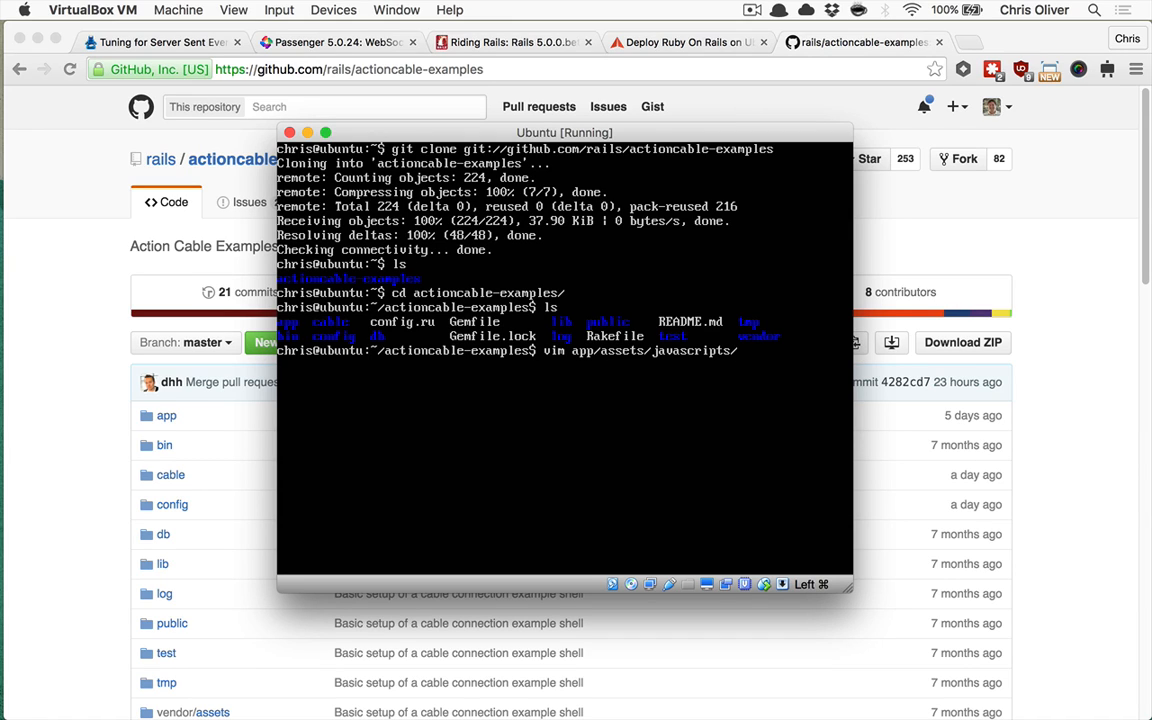
key("Tab")
key("Tab")
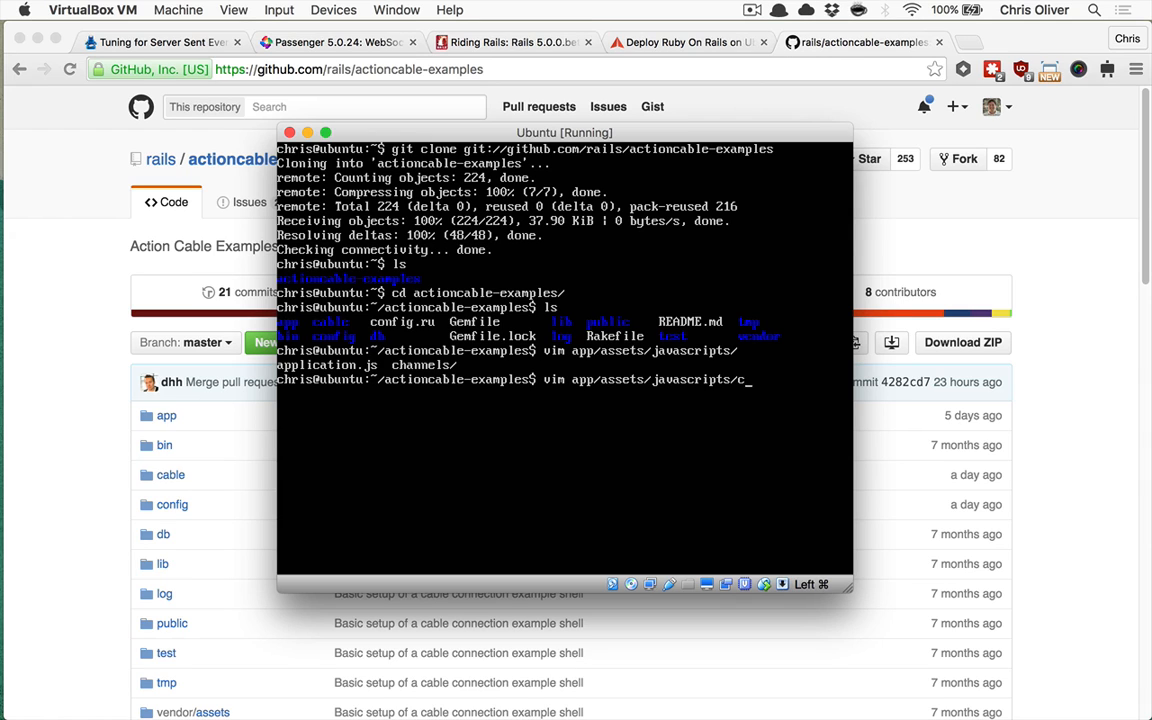
type("ch")
Edit channels/index.coffee so ActionCable.createConsumer takes "/cable".
key("Tab")
type("in")
key("Tab")
key("Return")
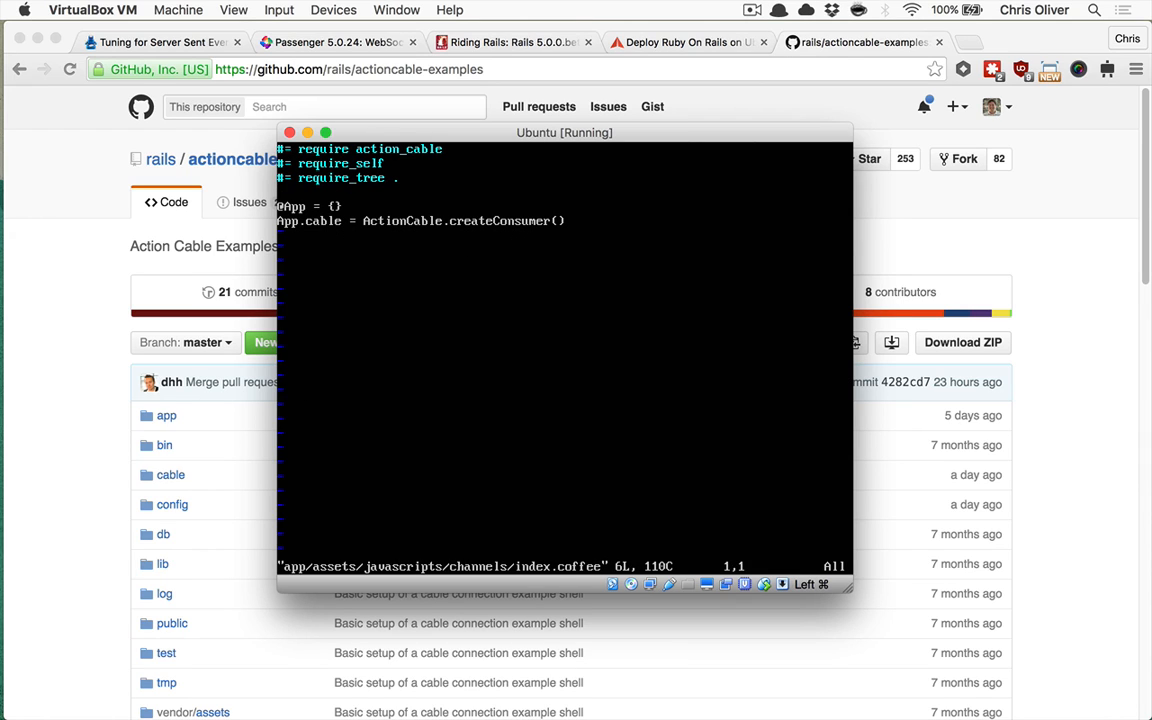
key("j")
key("j")
key("j")
key("j")
key("dollar")
key("i")
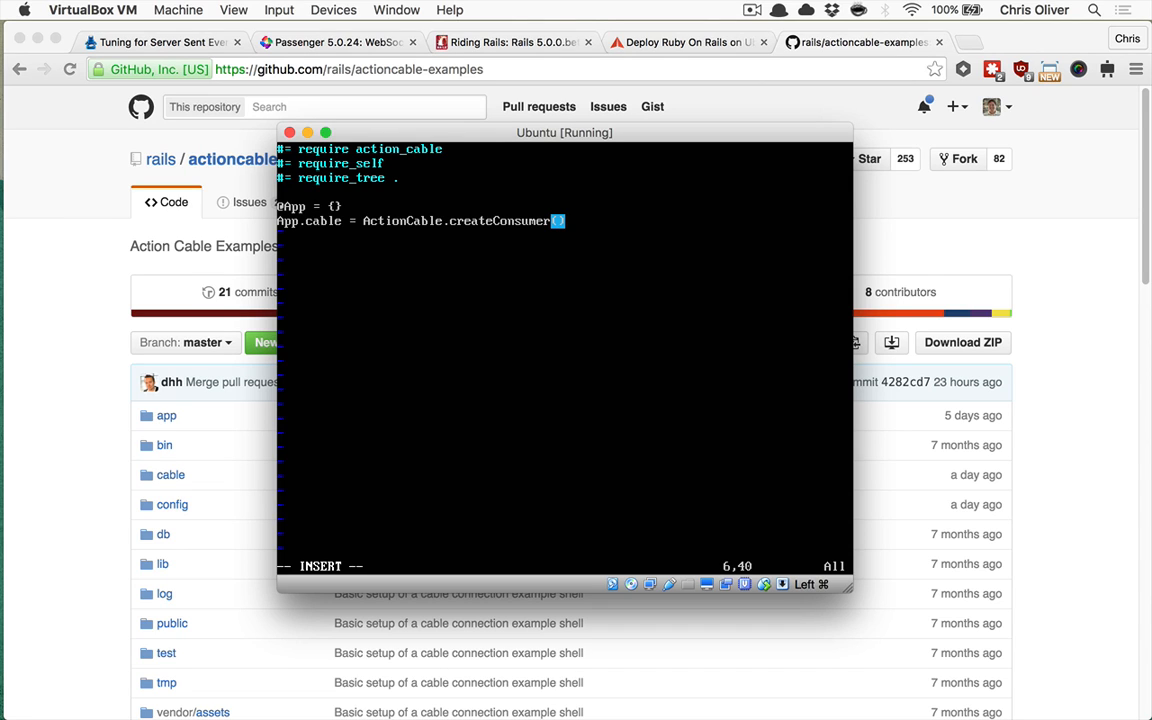
type("\"/cable\"")
key("Escape")
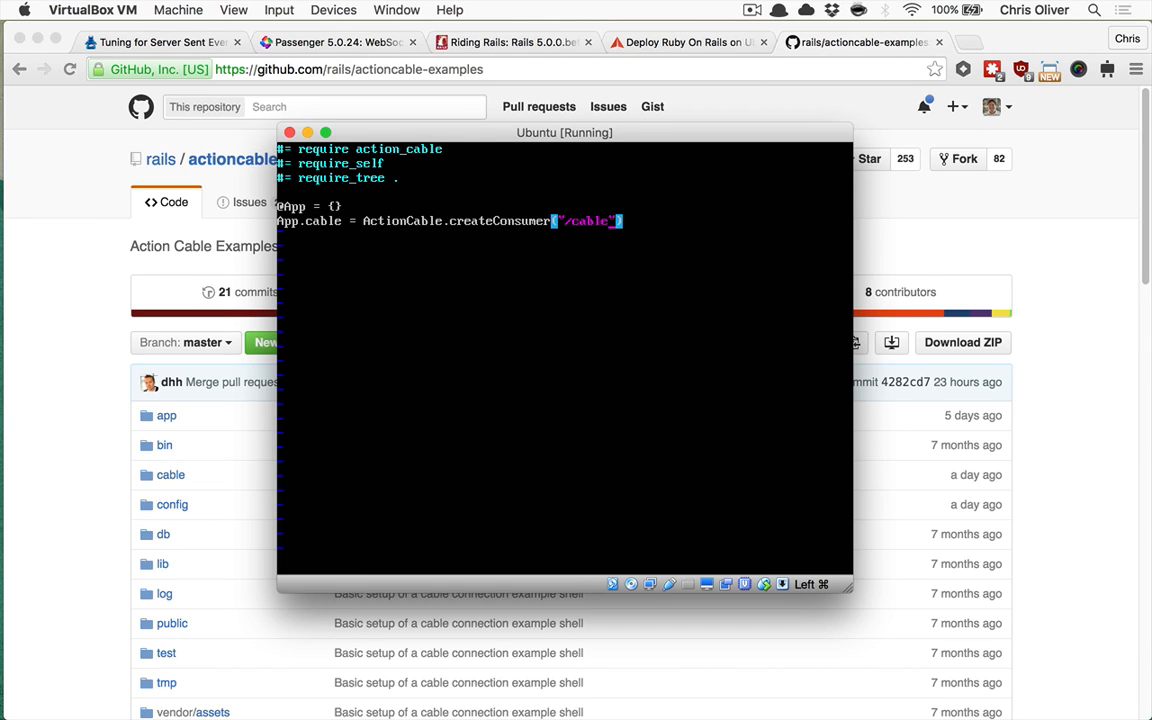
key("h")
Check the "/cable" string and save index.coffee with :wq.
key("Left")
key("Right")
key("v")
key("Left")
key("Left")
key("Left")
key("Left")
key("Left")
key("Escape")
key("Right")
type(":wq")
key("Return")
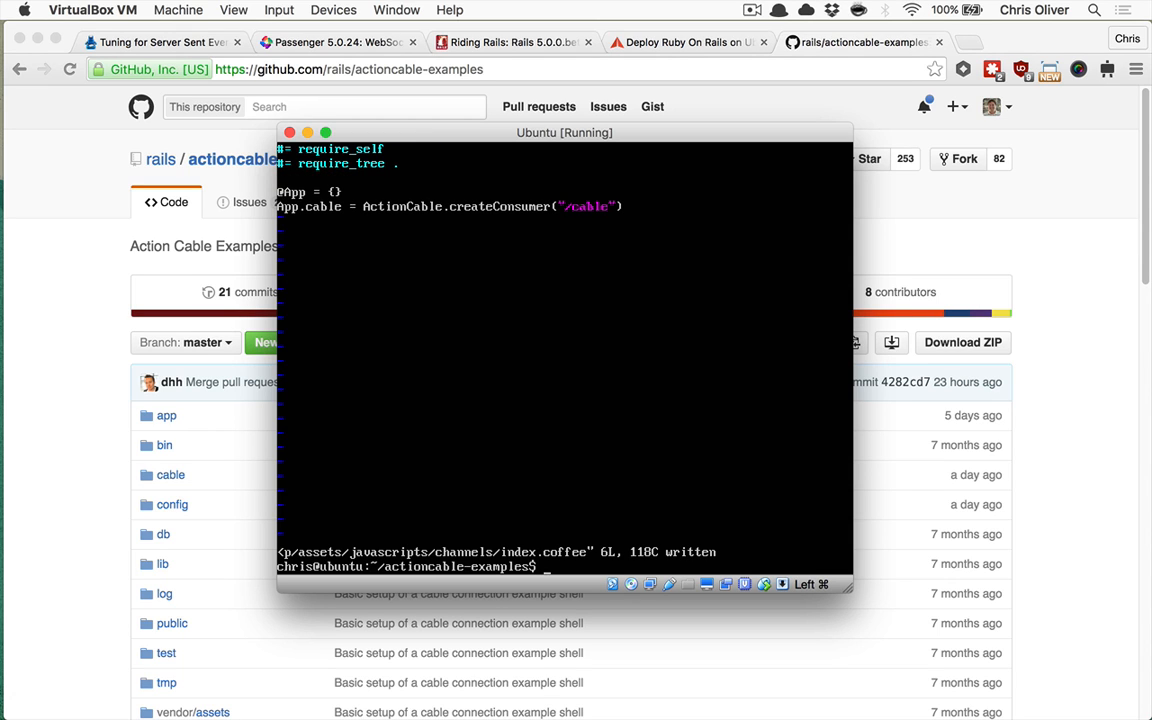
type("vim")
type(" a")
type("onfig/r")
Add mount ActionCable.server => '/cable' near the top of config/routes.rb.
key("Tab")
key("Return")
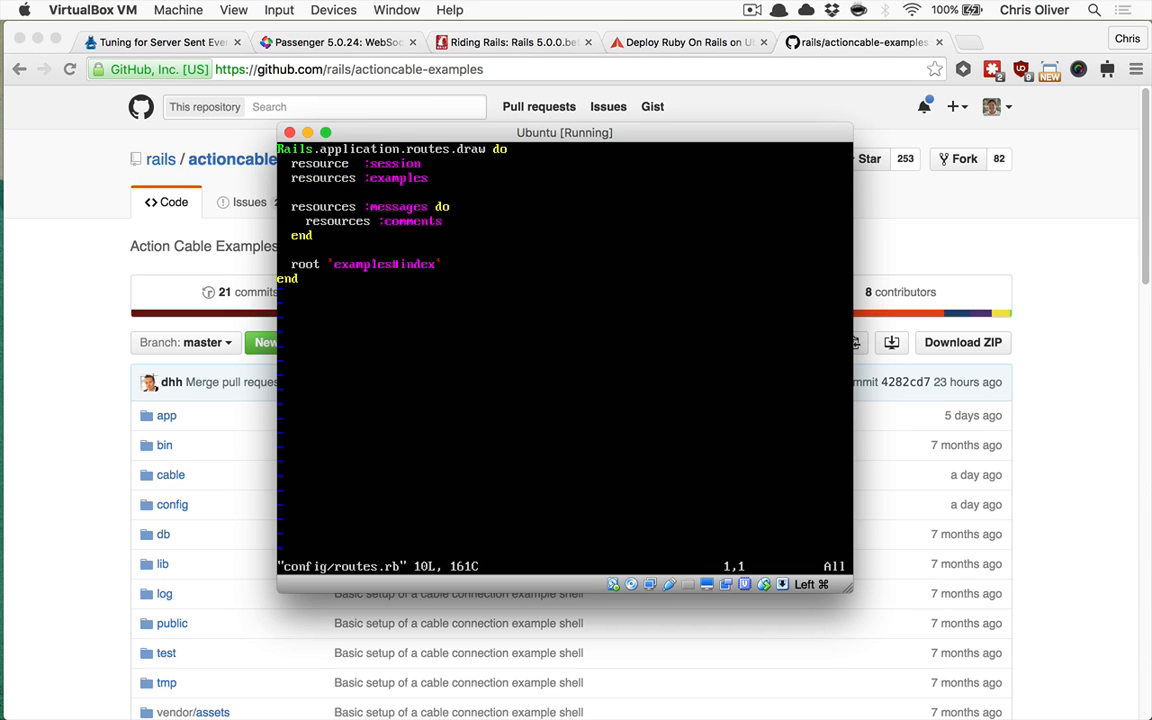
type("jO")
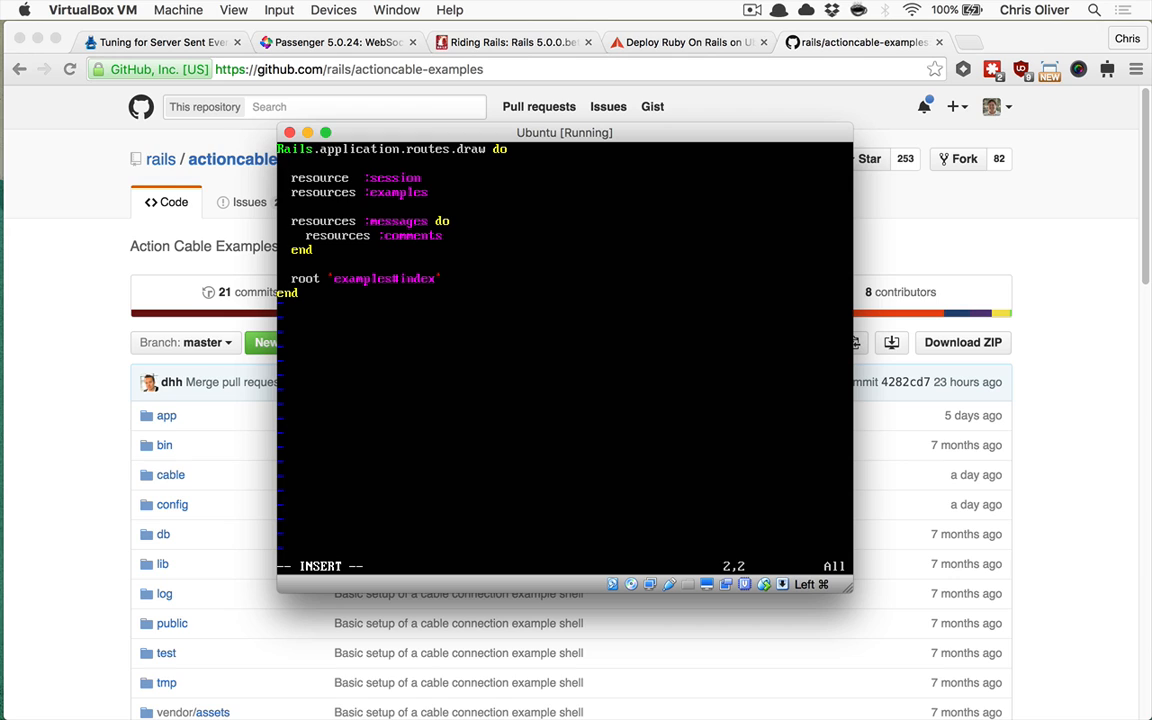
type("  mount ActionCable.server => '")
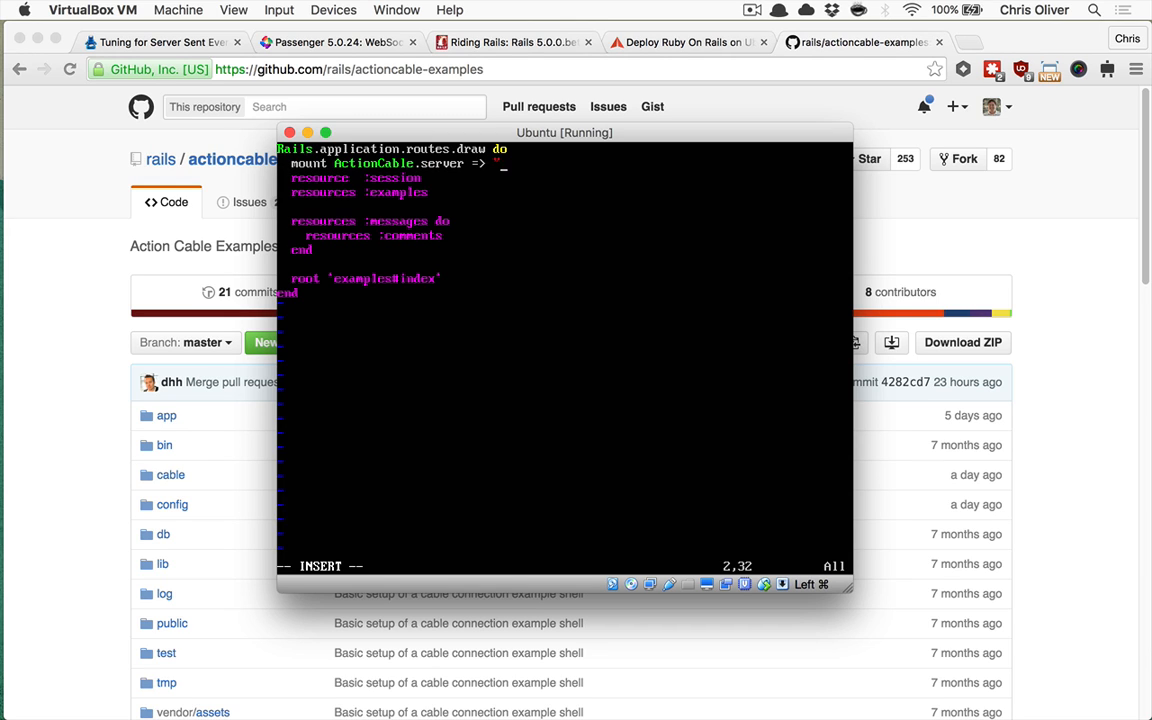
type("/cable'")
key("Escape")
type("o")
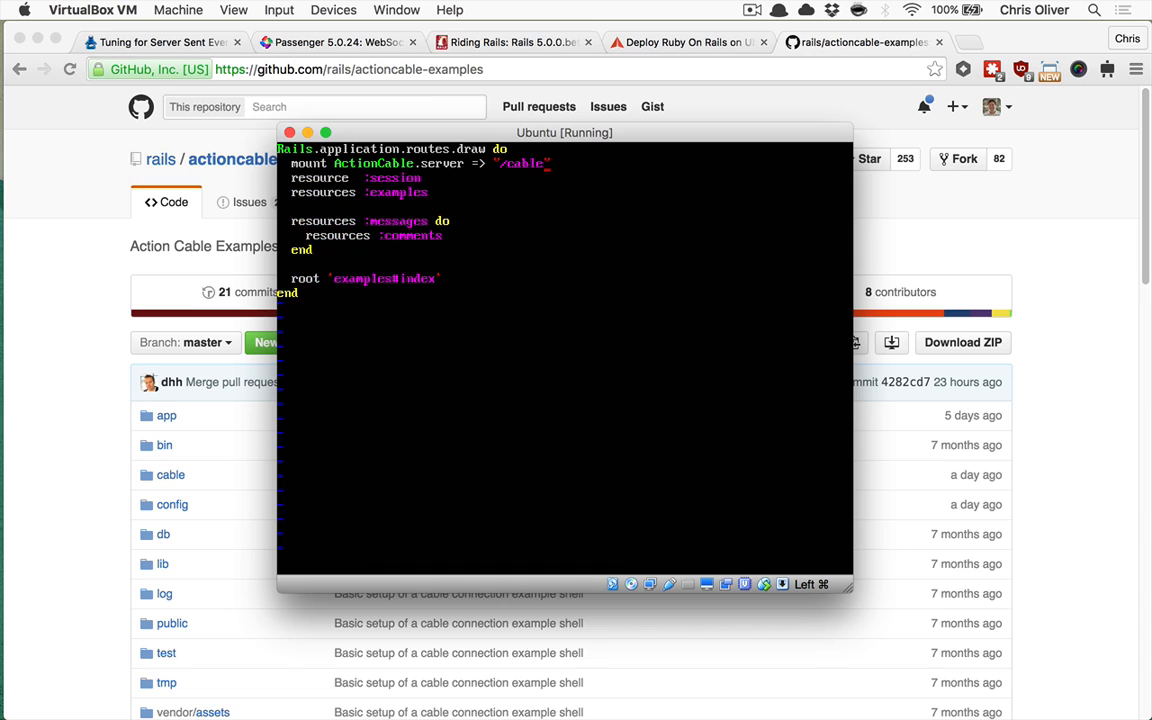
key("Return")
key("Escape")
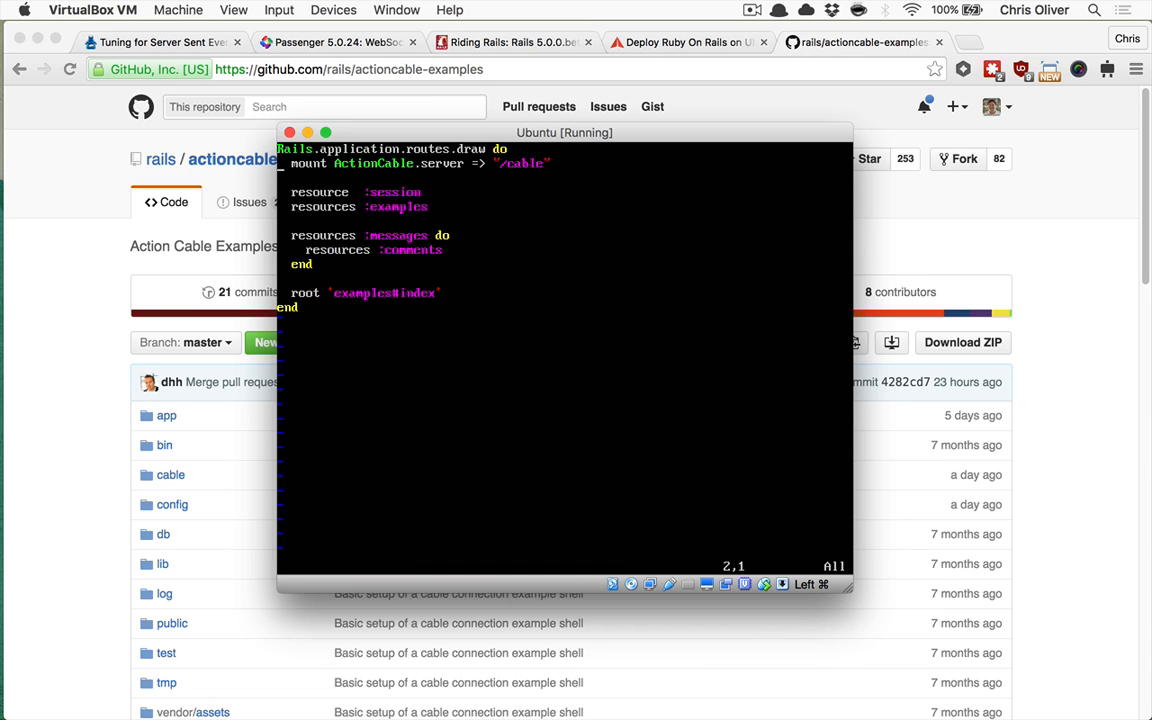
Check the mount line and save routes.rb with :wq.
key("k")
key("shift+v")
key("Escape")
type(":wq")
key("Return")
Load github.com/rails/rails/tree/master/actioncable in a new Chrome tab via the omnibox.
left_click(683, 466)
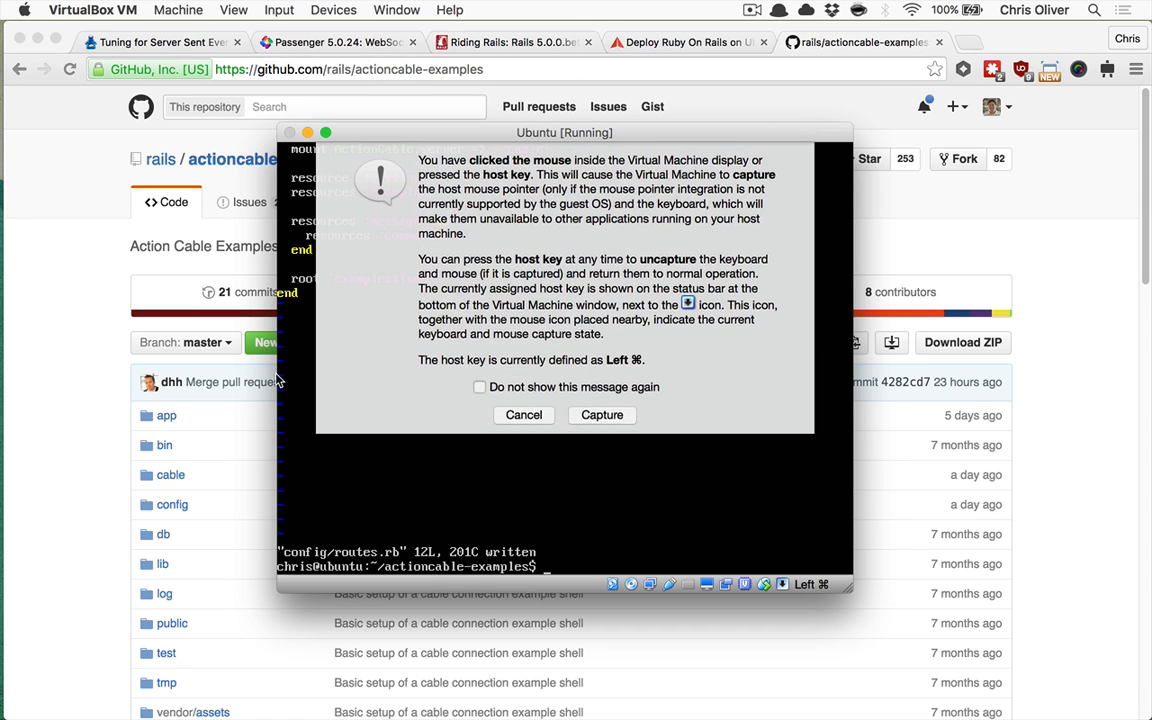
left_click(523, 414)
key("super+h")
key("super+t")
type("github.com")
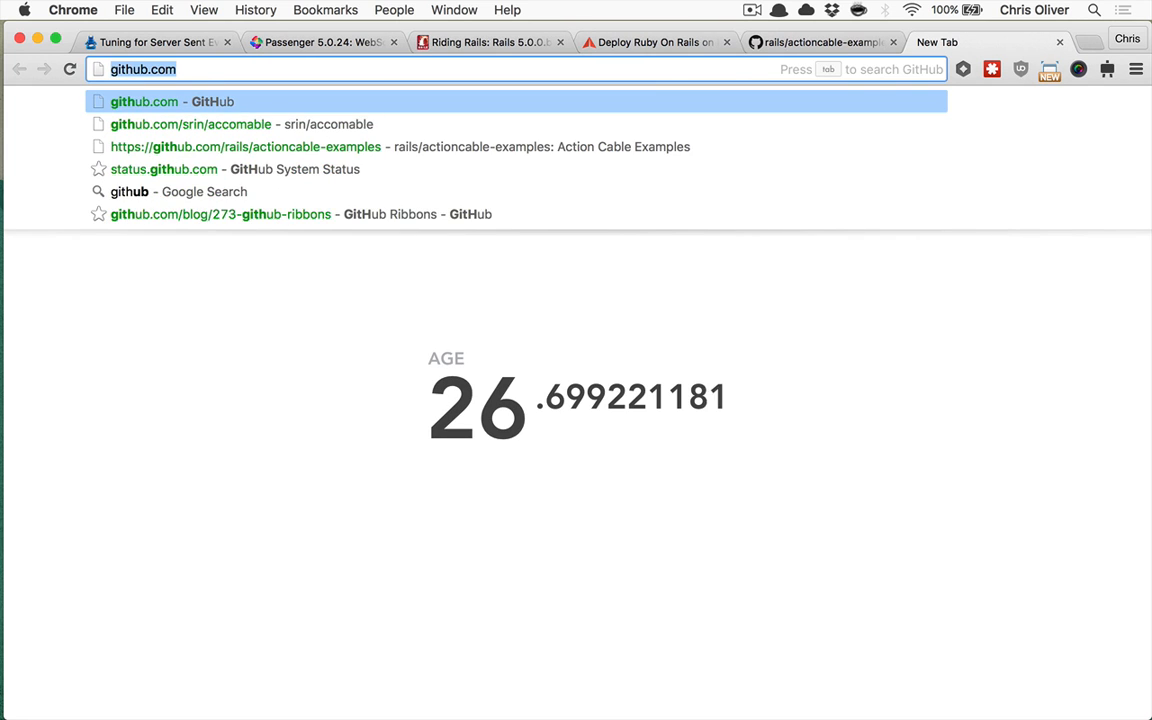
type("rails cac")
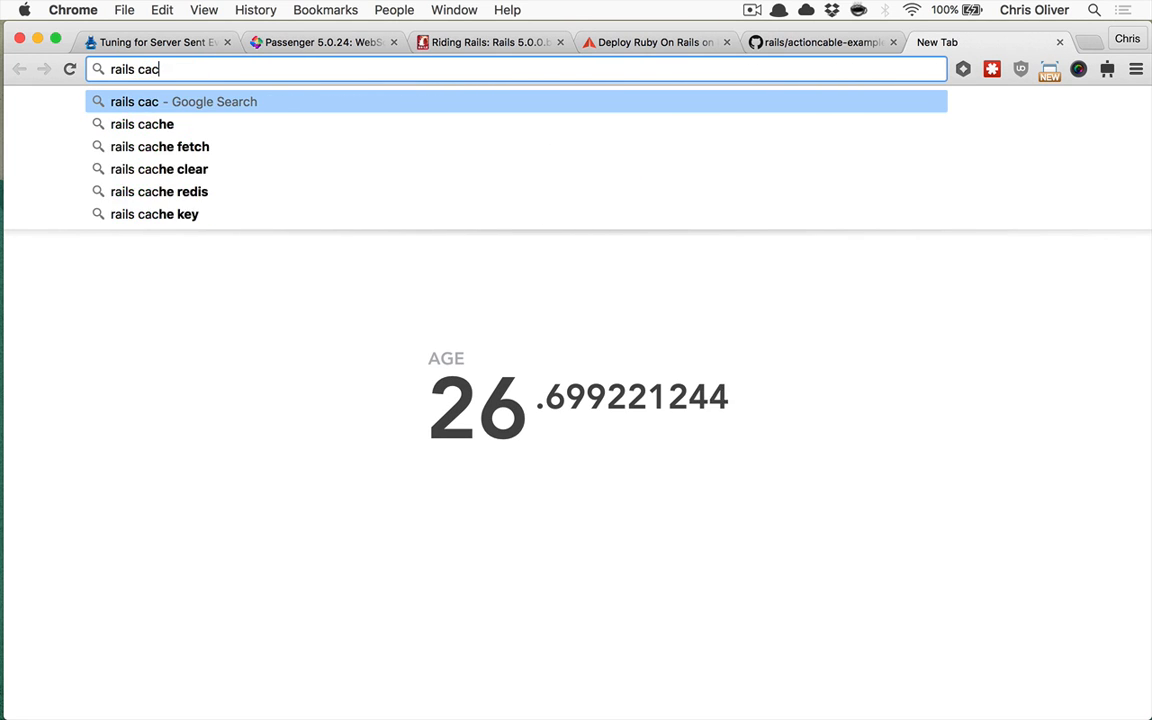
key("BackSpace")
key("BackSpace")
type("action")
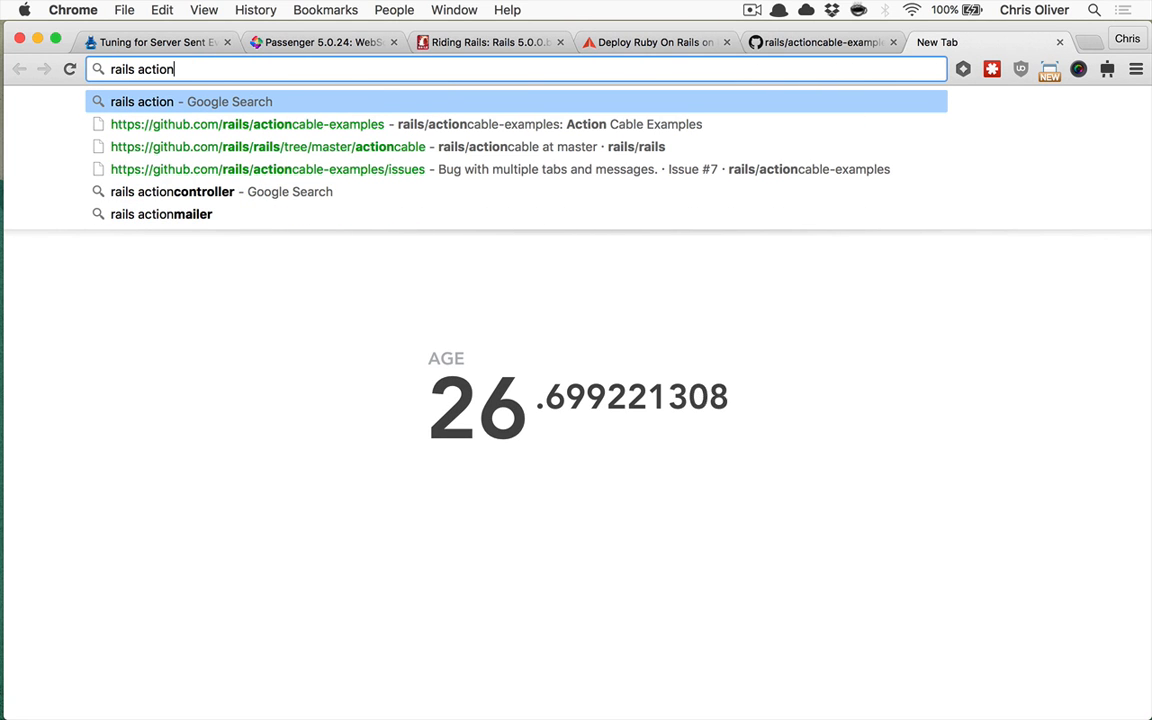
key("Down")
key("Down")
key("Return")
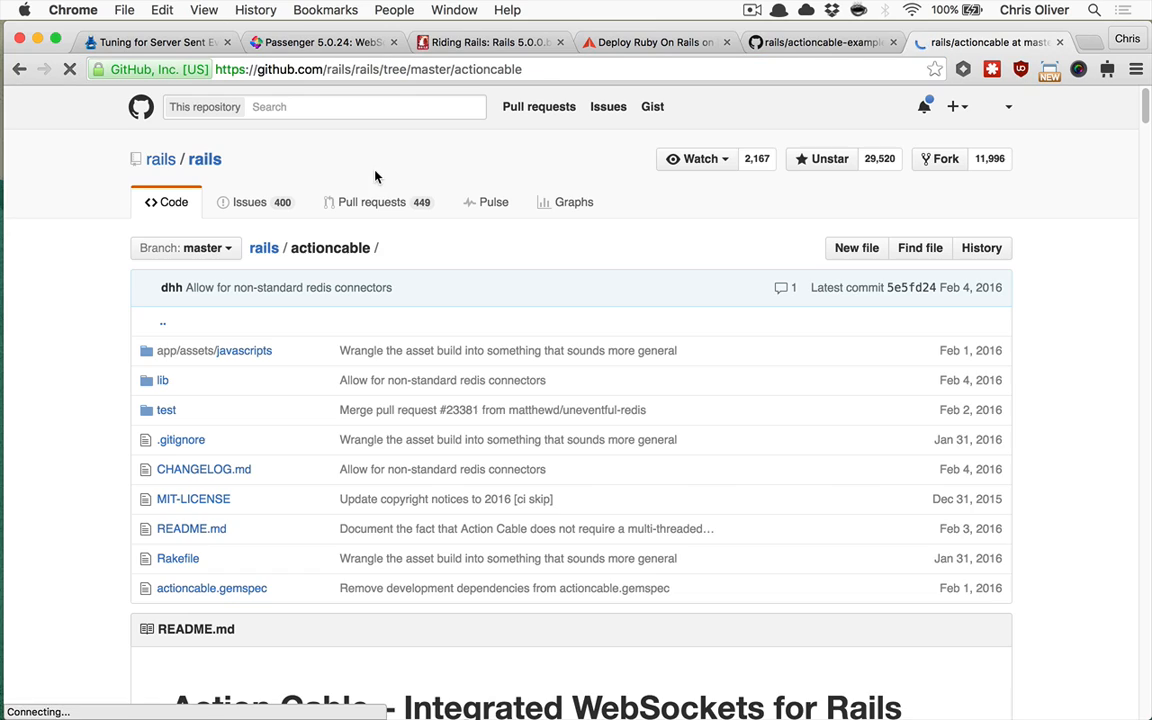
scroll(340, 481, "down", 5)
scroll(345, 560, "down", 5)
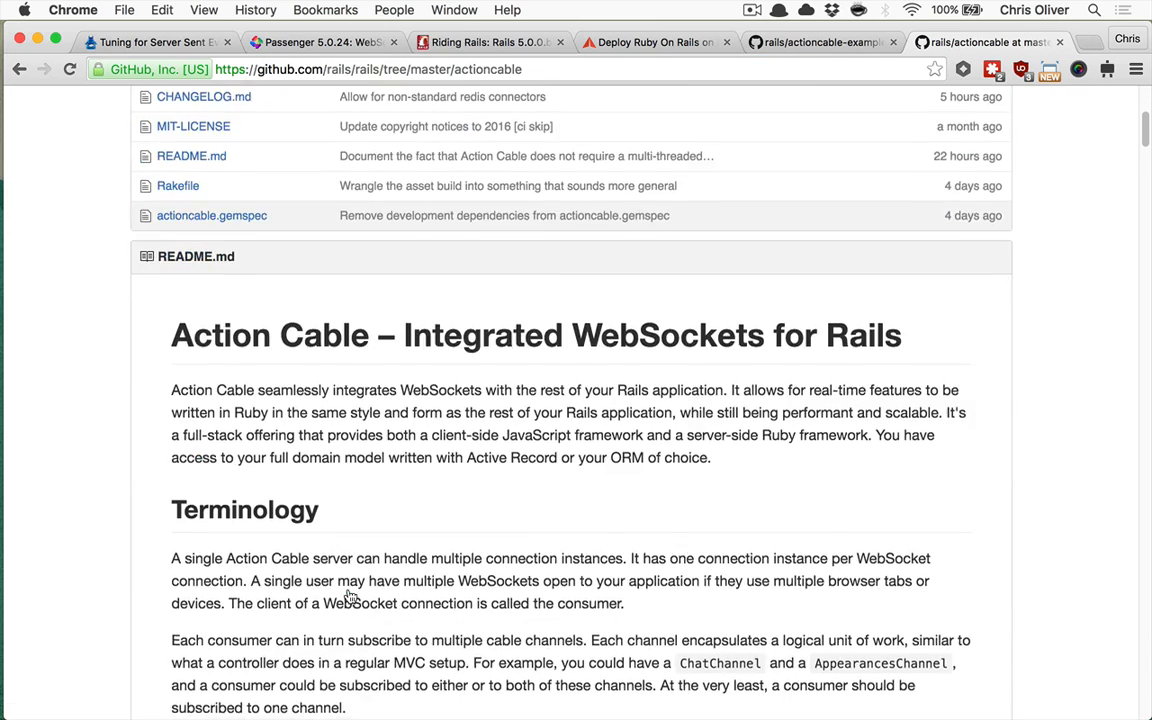
scroll(348, 596, "up", 5)
scroll(348, 300, "up", 5)
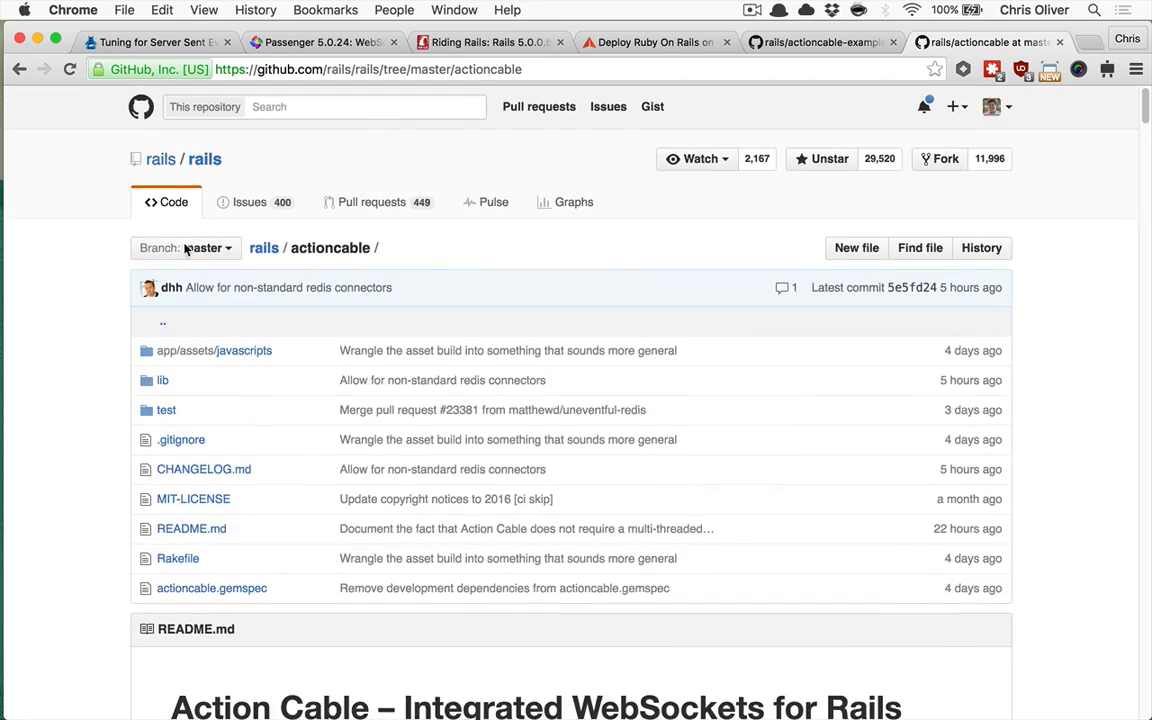
scroll(365, 492, "down", 8)
scroll(365, 492, "down", 6)
scroll(365, 492, "down", 5)
scroll(365, 492, "down", 6)
scroll(365, 492, "down", 5)
scroll(365, 492, "down", 4)
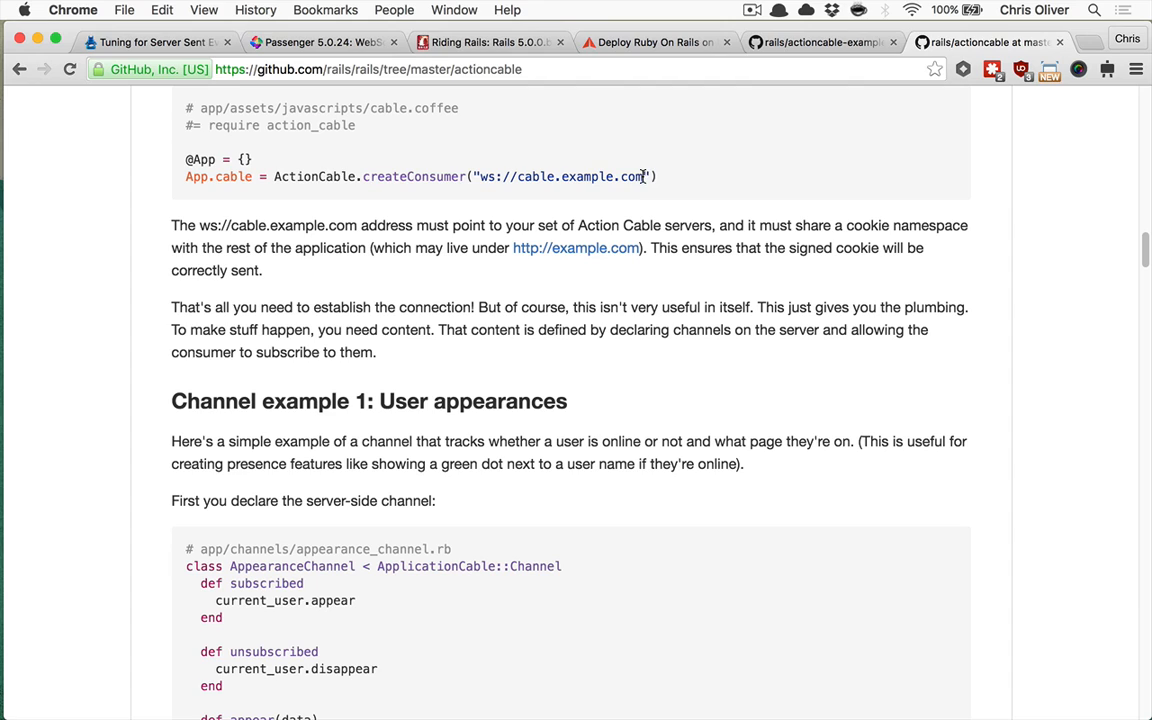
Note the ws://cable.example.com example in the README and start a page search for /cable.
left_click_drag(644, 176, 483, 172)
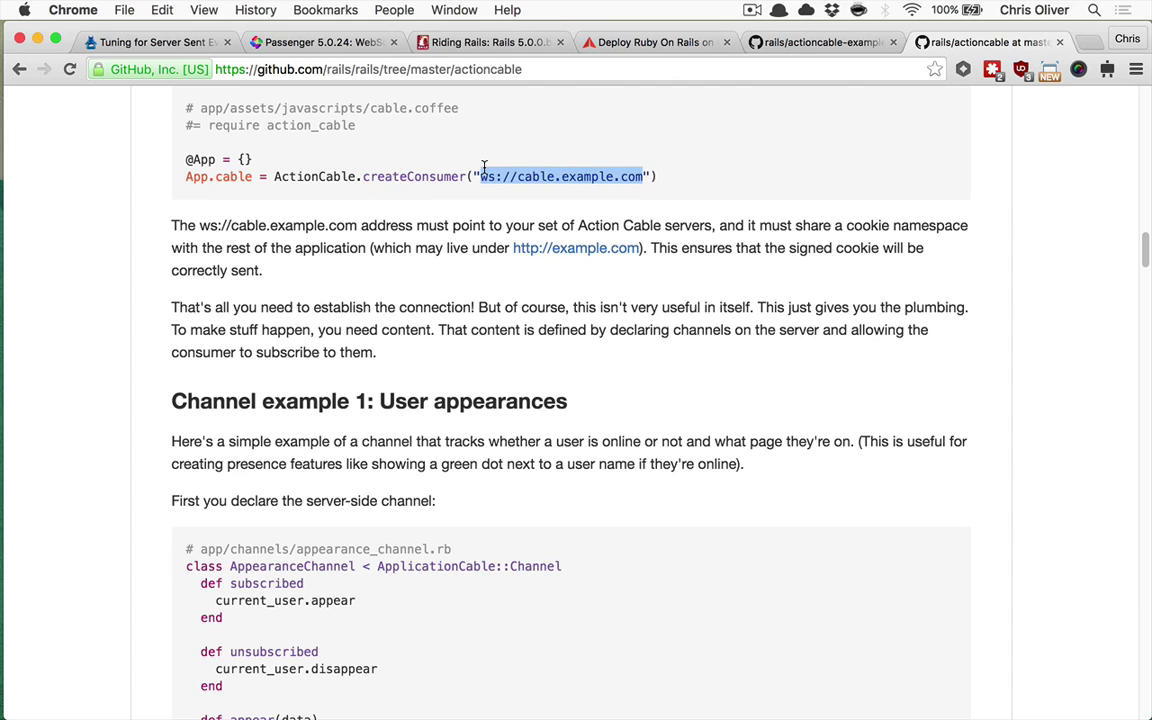
left_click(549, 174)
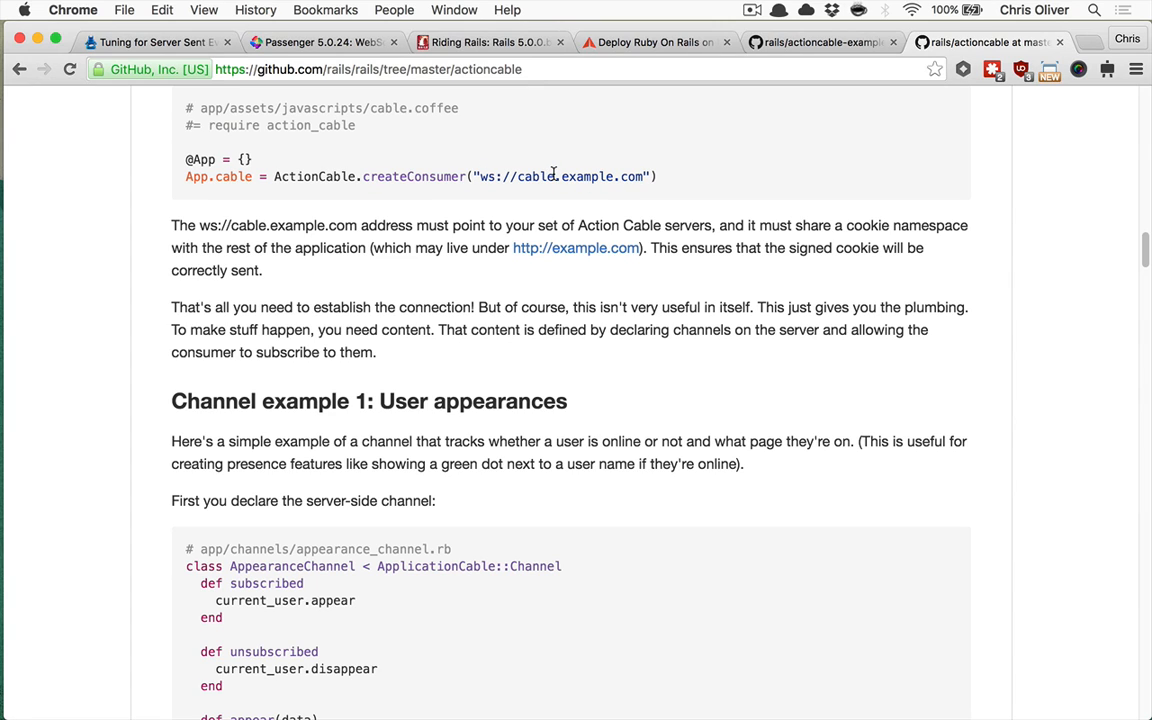
scroll(553, 172, "down", 5)
scroll(553, 172, "down", 5)
scroll(553, 172, "down", 5)
scroll(553, 172, "down", 4)
scroll(553, 172, "down", 5)
scroll(553, 172, "down", 5)
scroll(553, 172, "down", 5)
scroll(553, 172, "down", 4)
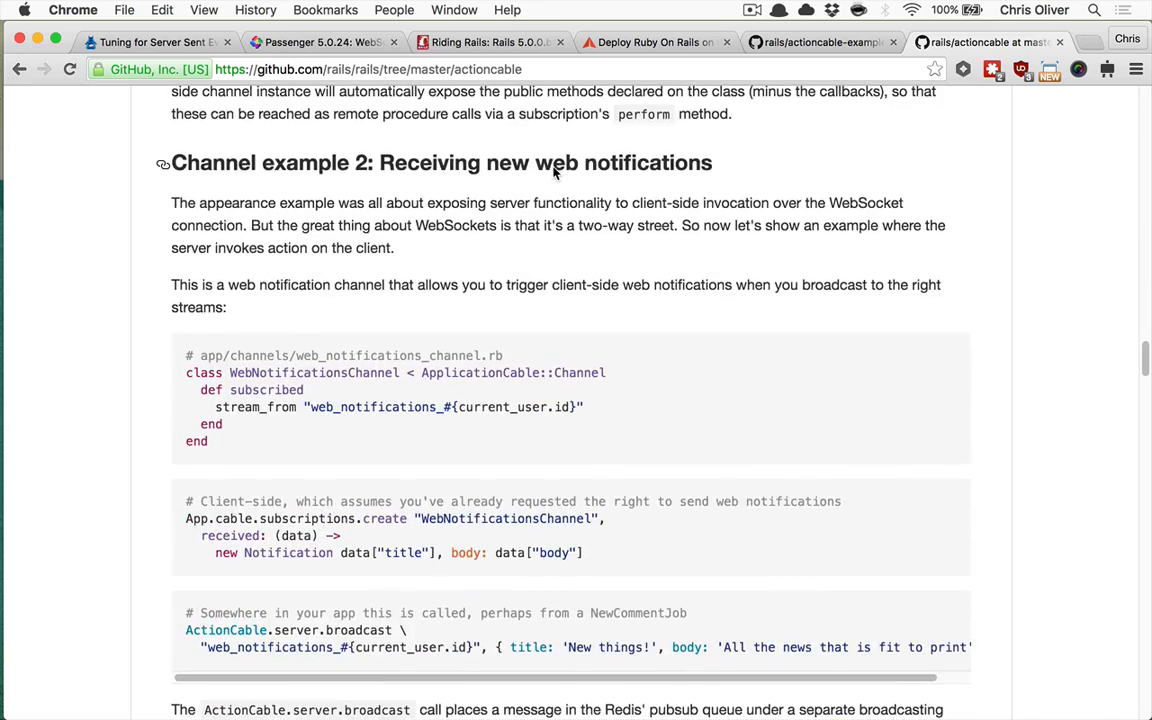
scroll(553, 172, "down", 5)
scroll(553, 172, "down", 5)
scroll(553, 172, "down", 5)
scroll(547, 417, "down", 3)
scroll(547, 417, "down", 6)
scroll(547, 417, "down", 4)
scroll(547, 417, "down", 4)
scroll(547, 417, "down", 3)
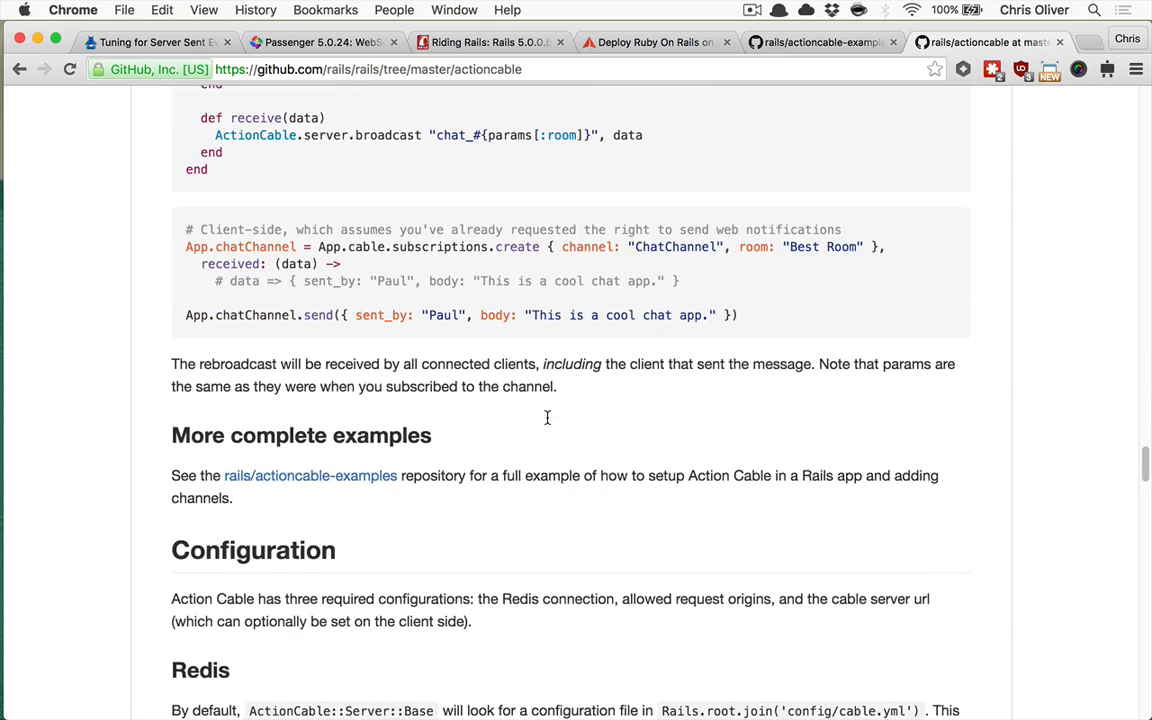
key("super+f")
type("/cable")
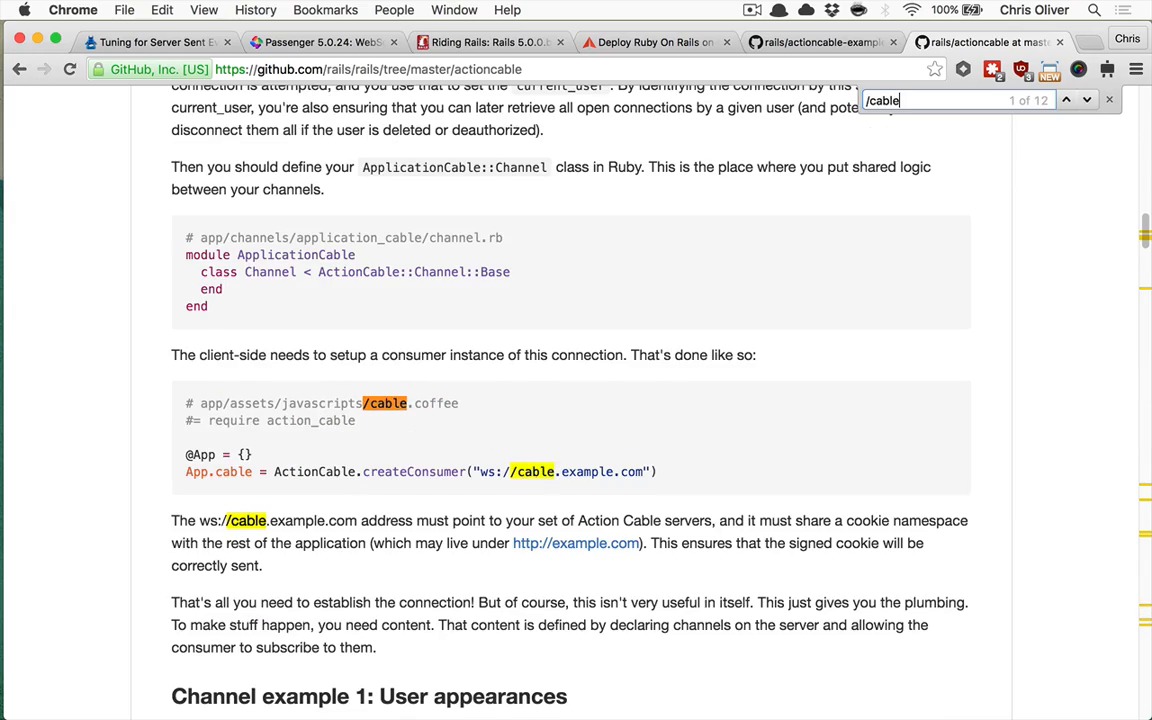
Step through the /cable matches to the Consumer Configuration section and close the find bar.
key("Return")
key("Return")
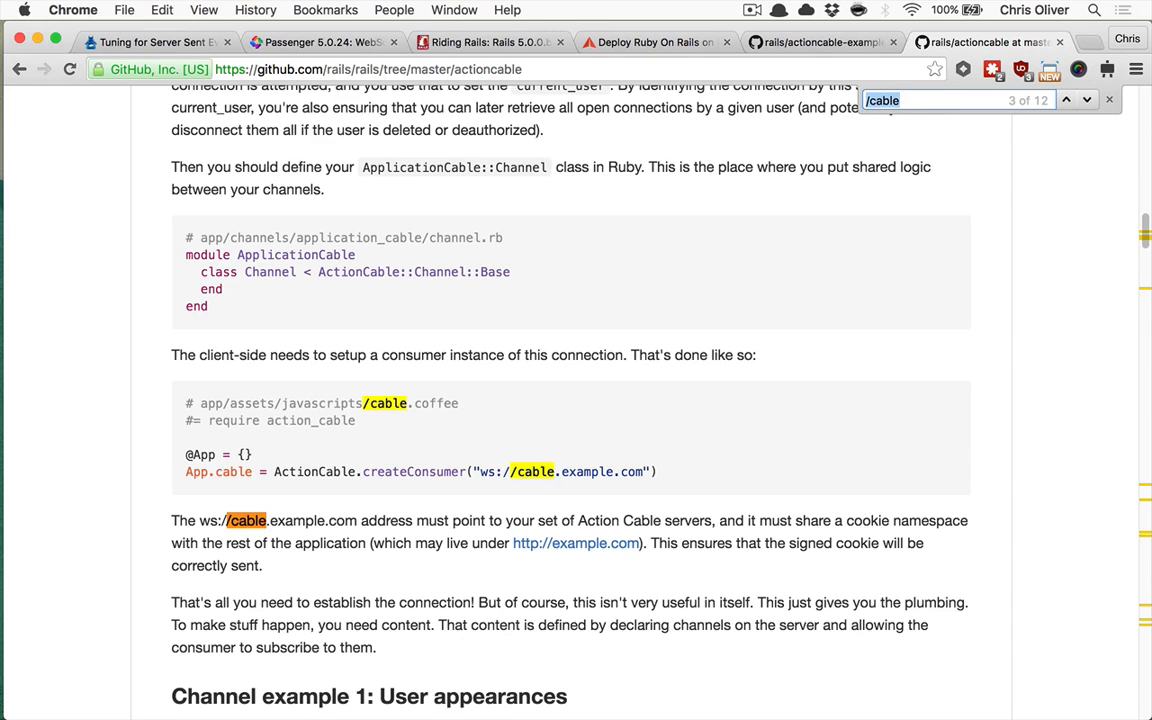
key("Return")
key("Return")
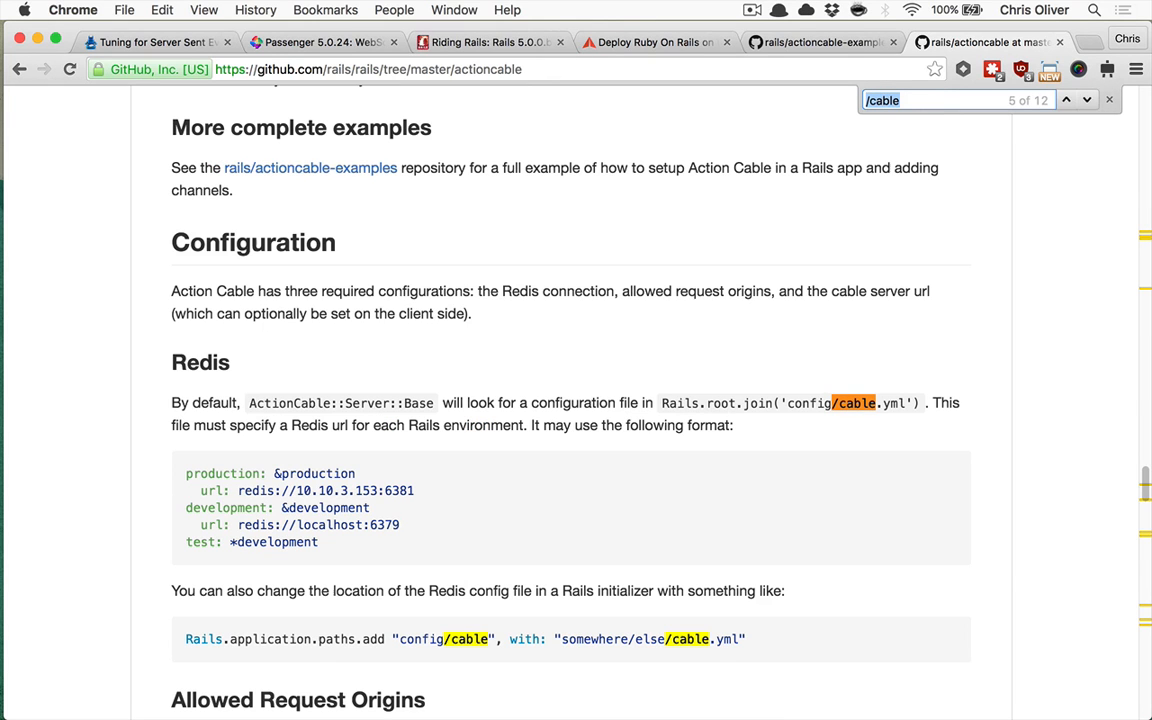
key("Return")
key("Return")
key("Return")
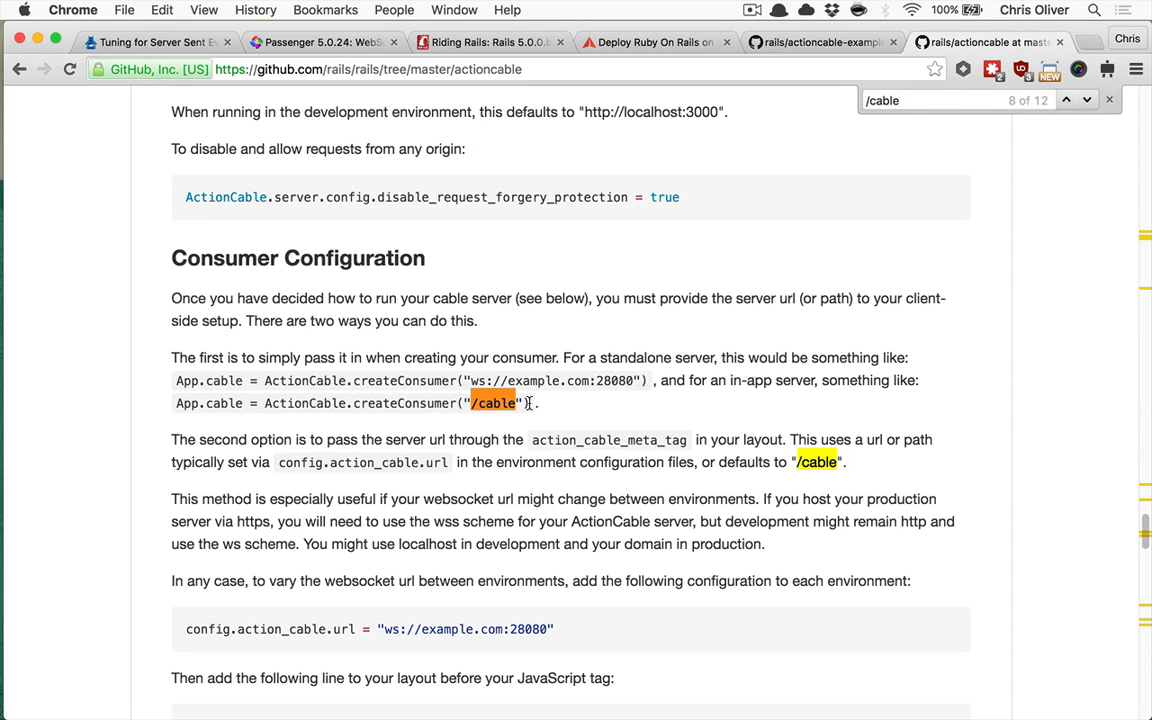
key("Escape")
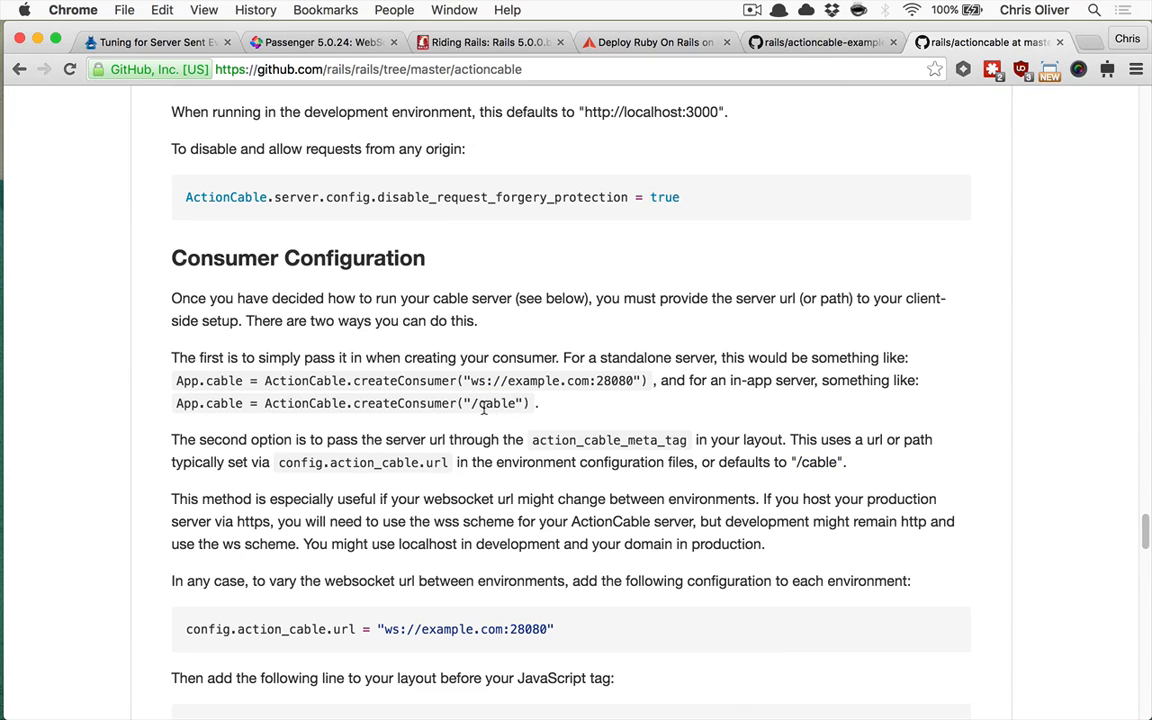
Read the createConsumer("/cable"), example.com:28080 and action_cable_meta_tag examples.
left_click_drag(530, 403, 324, 403)
left_click_drag(216, 383, 172, 380)
left_click(168, 400)
left_click_drag(508, 380, 635, 385)
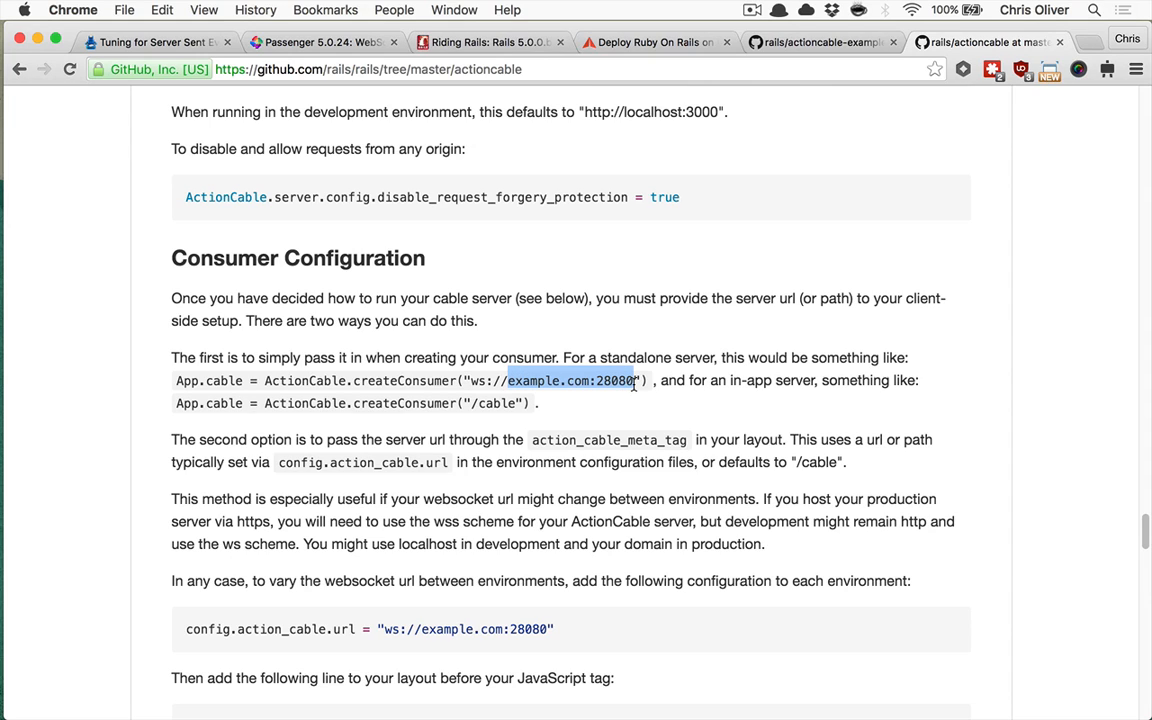
left_click(556, 388)
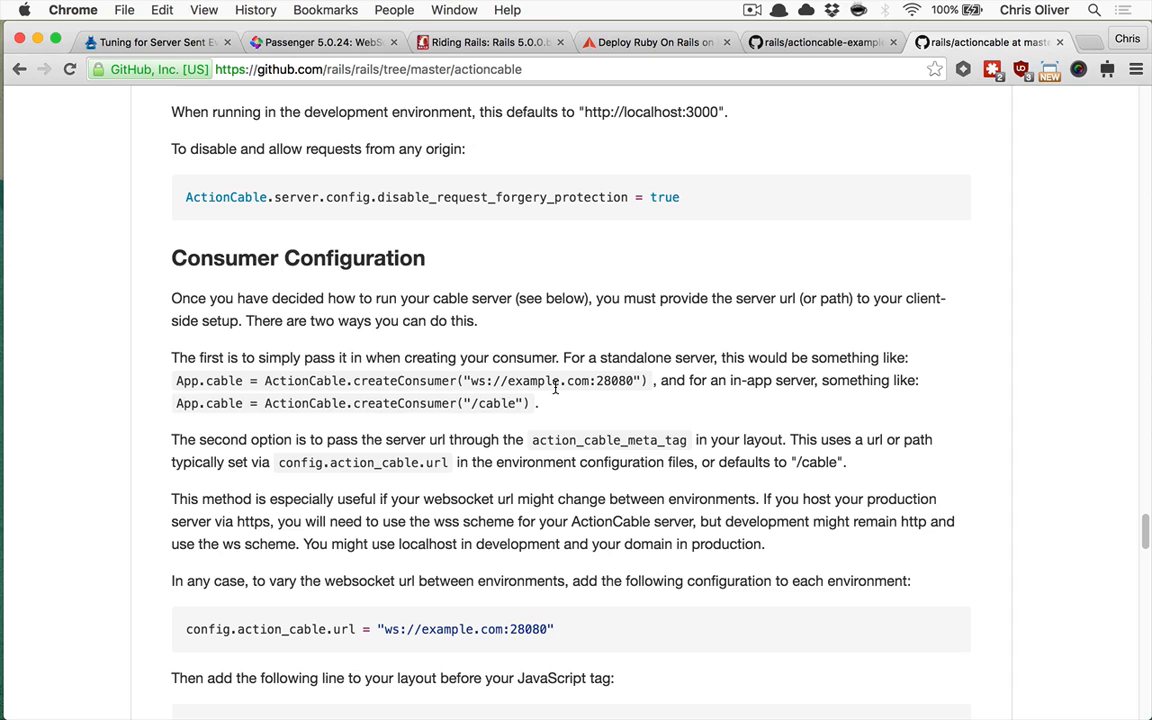
double_click(593, 440)
left_click(560, 440)
scroll(456, 521, "down", 2)
scroll(456, 521, "down", 2)
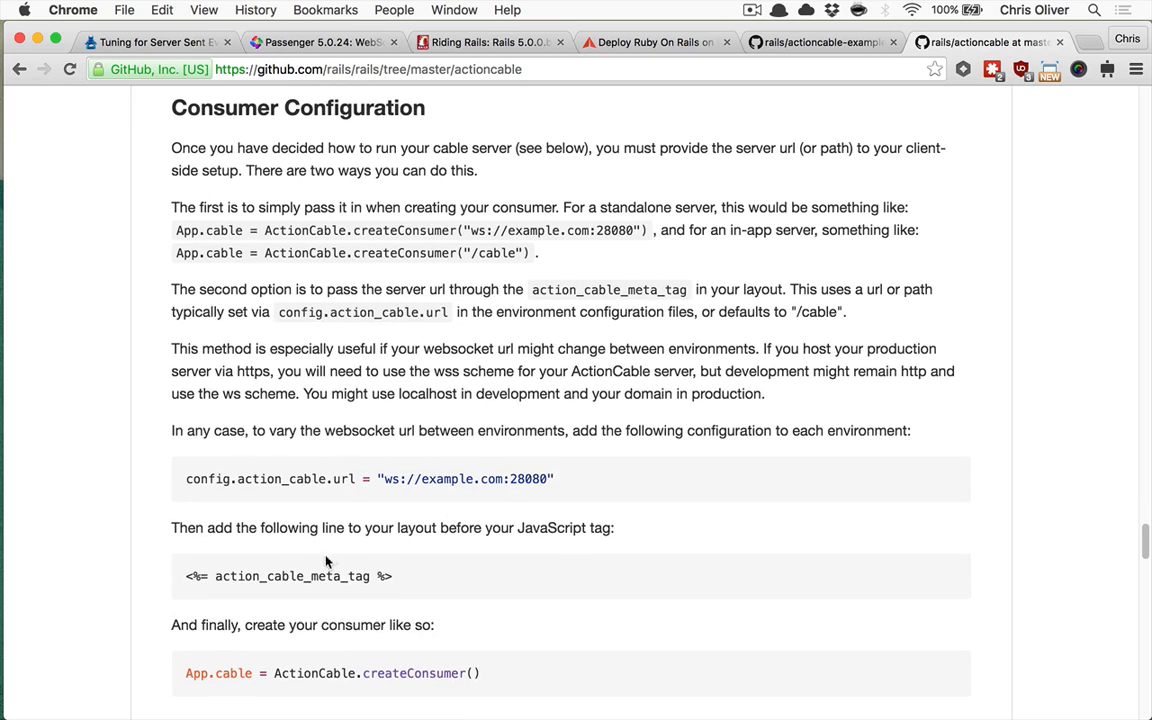
triple_click(320, 575)
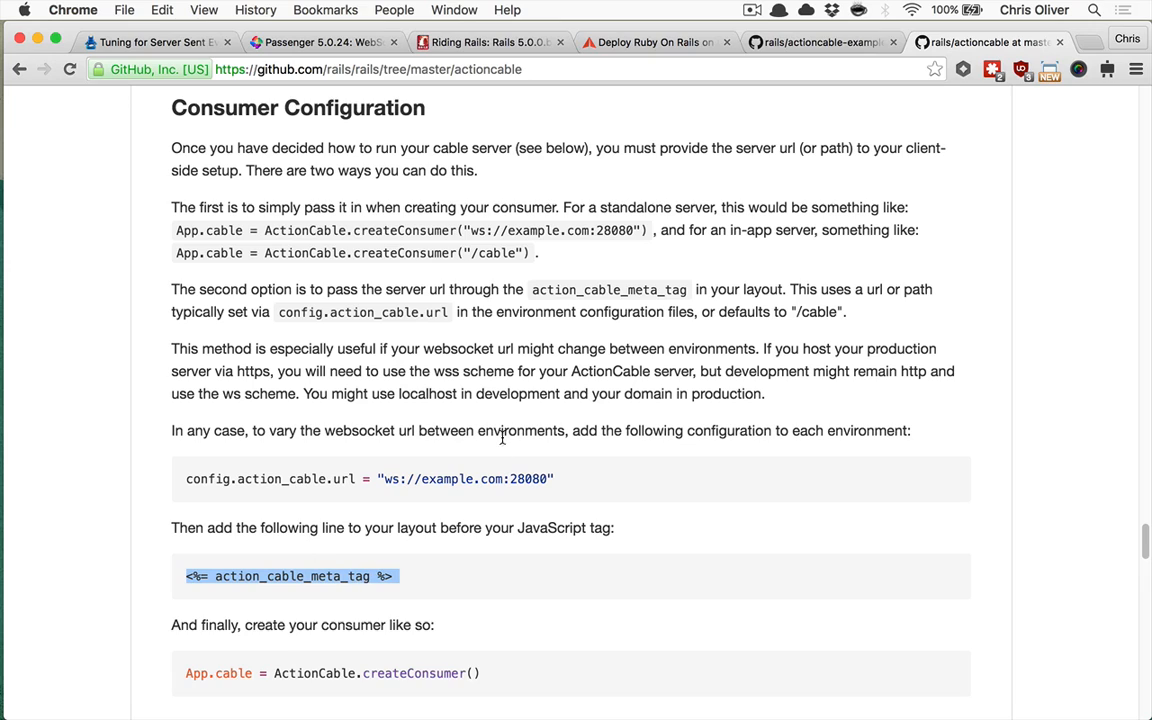
double_click(342, 478)
triple_click(342, 478)
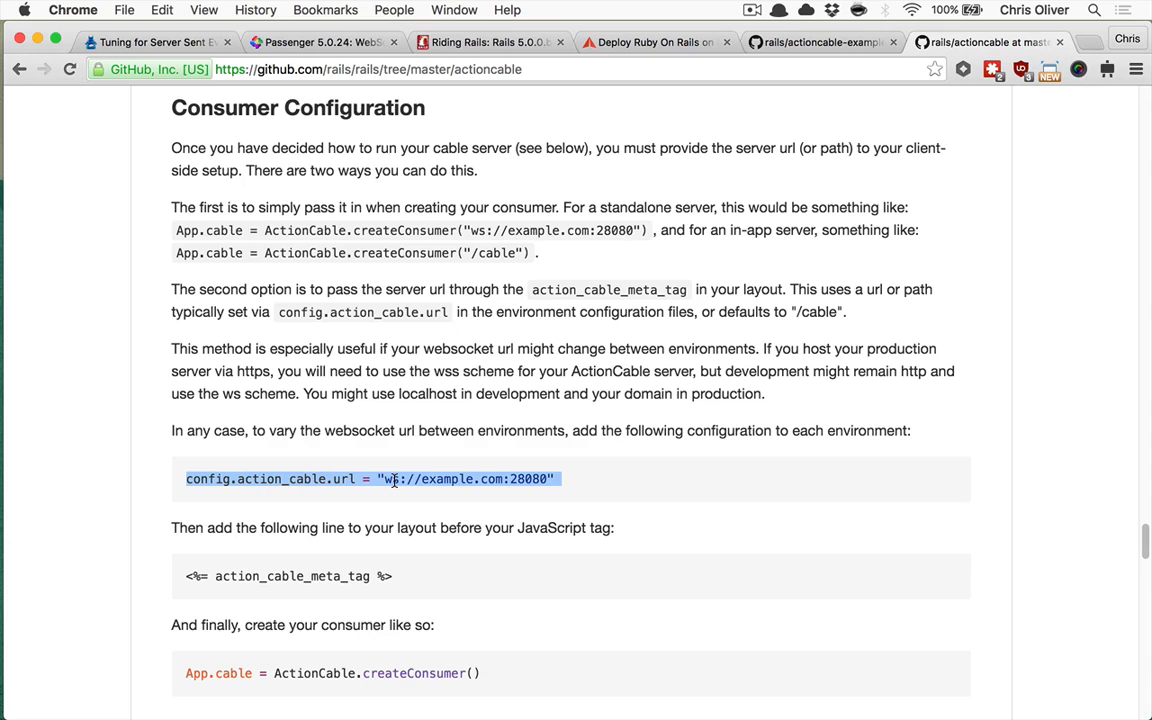
double_click(292, 576)
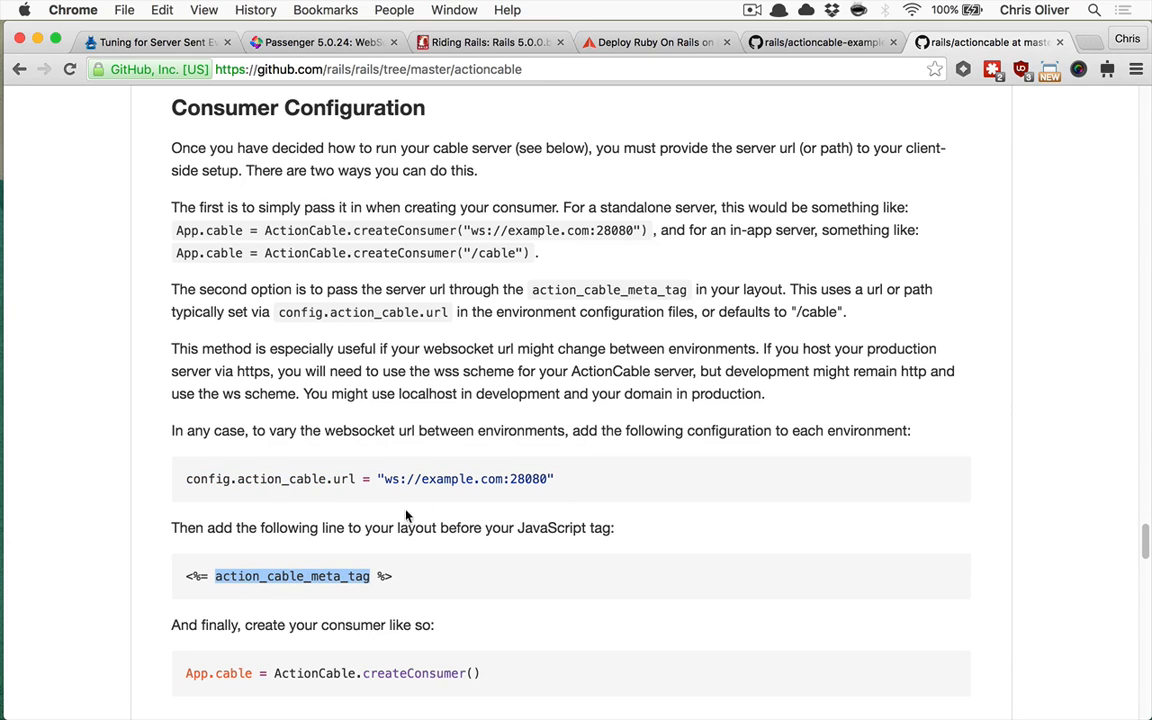
triple_click(450, 479)
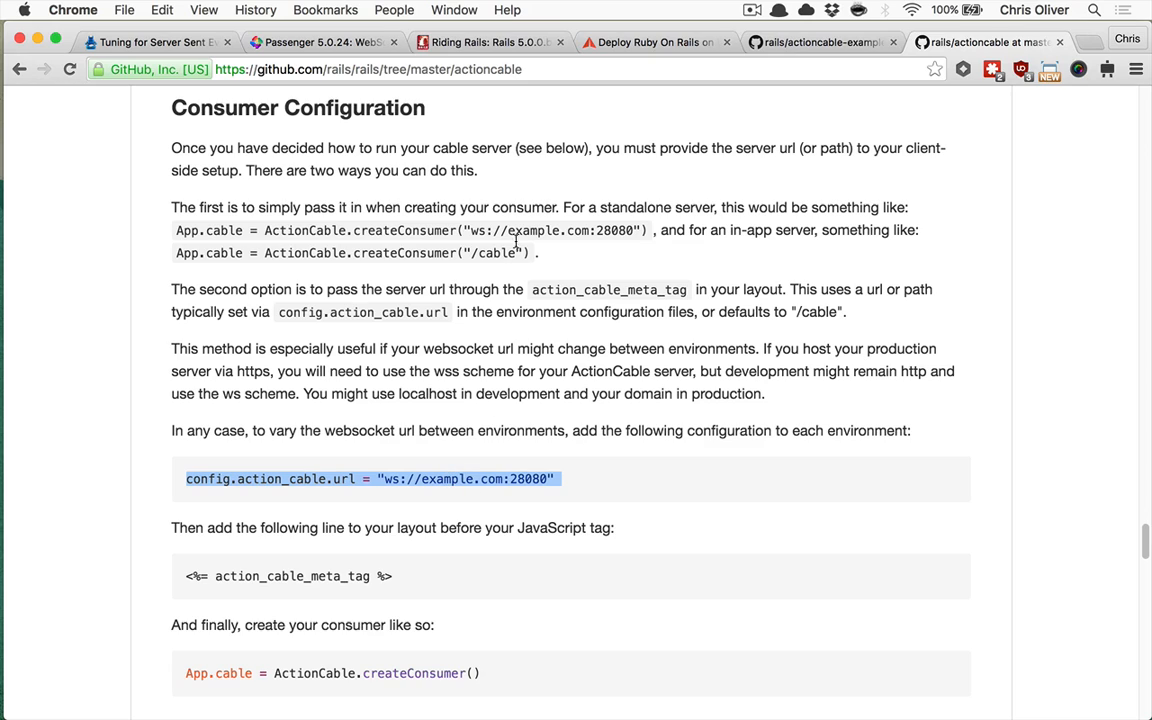
double_click(490, 253)
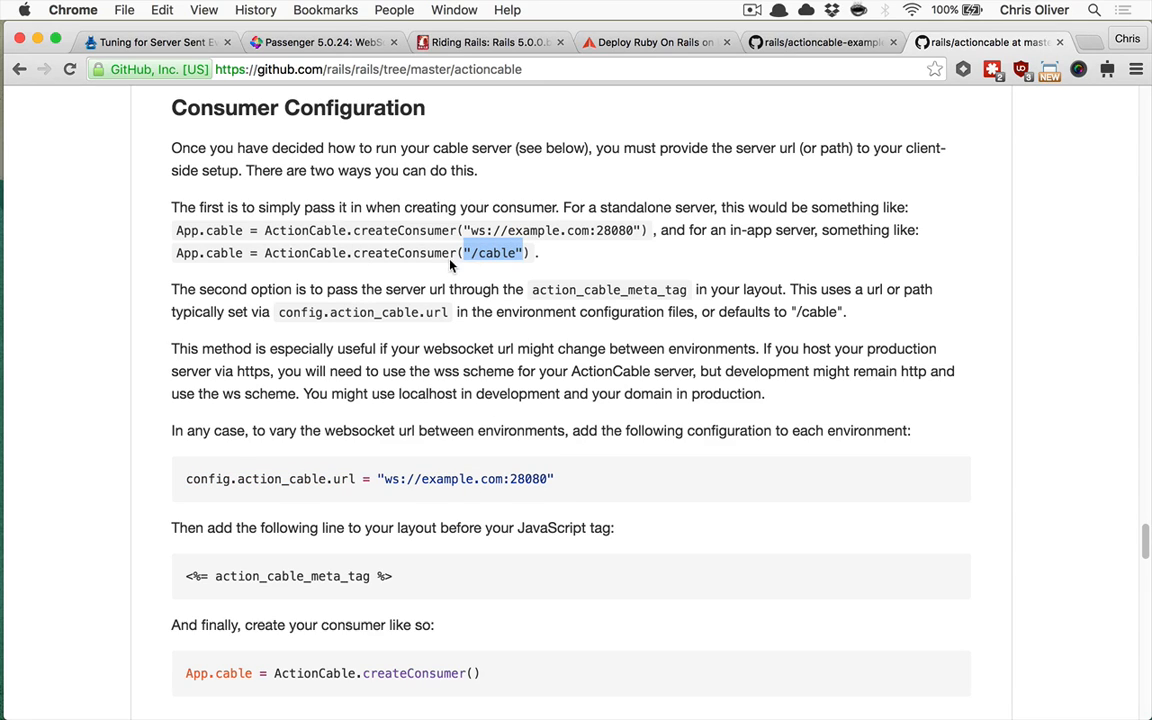
double_click(280, 576)
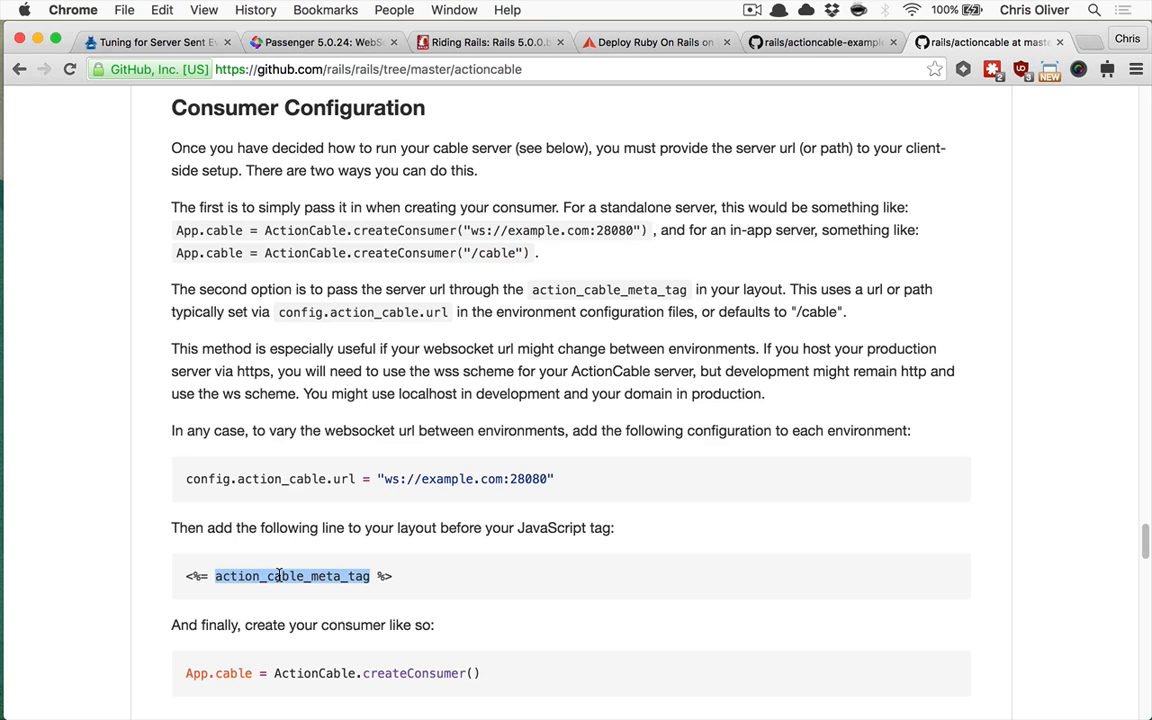
scroll(280, 576, "down", 3)
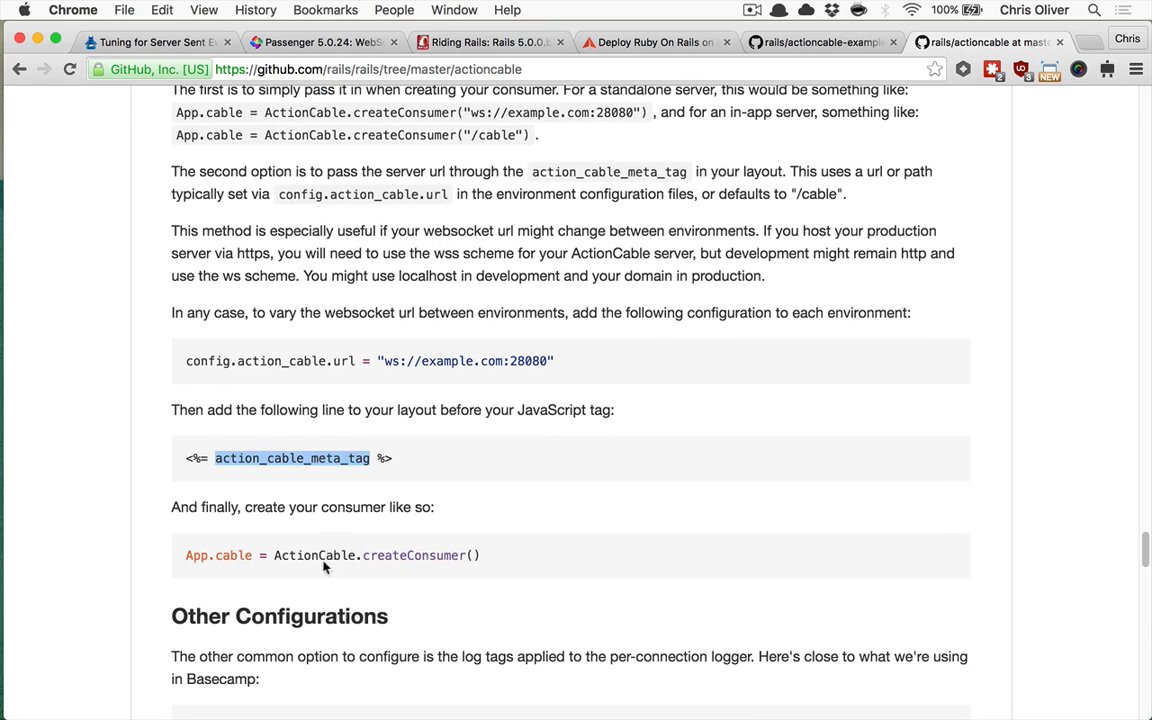
triple_click(474, 556)
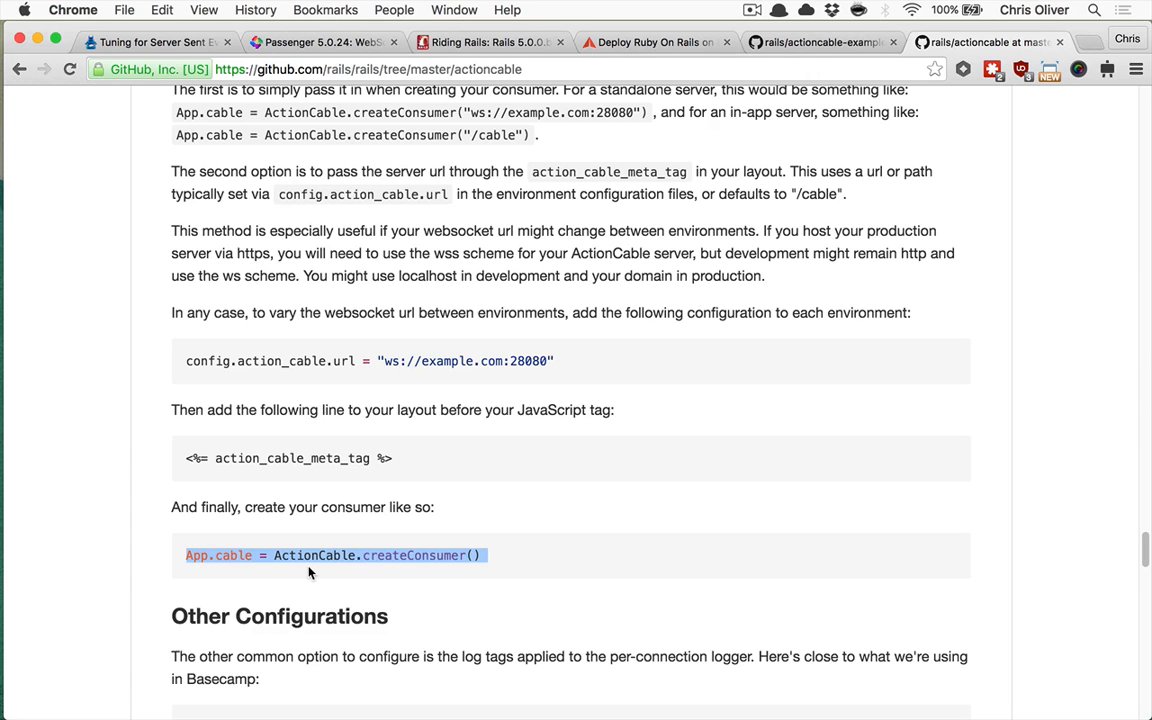
scroll(309, 572, "down", 1)
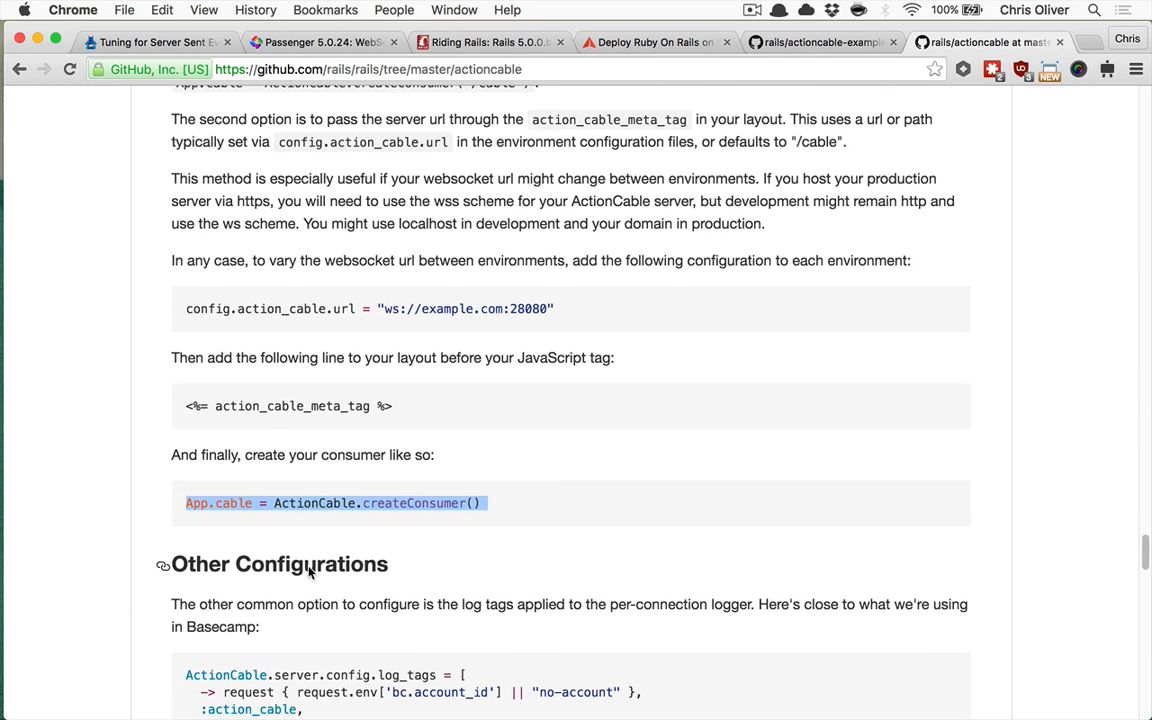
scroll(309, 572, "up", 2)
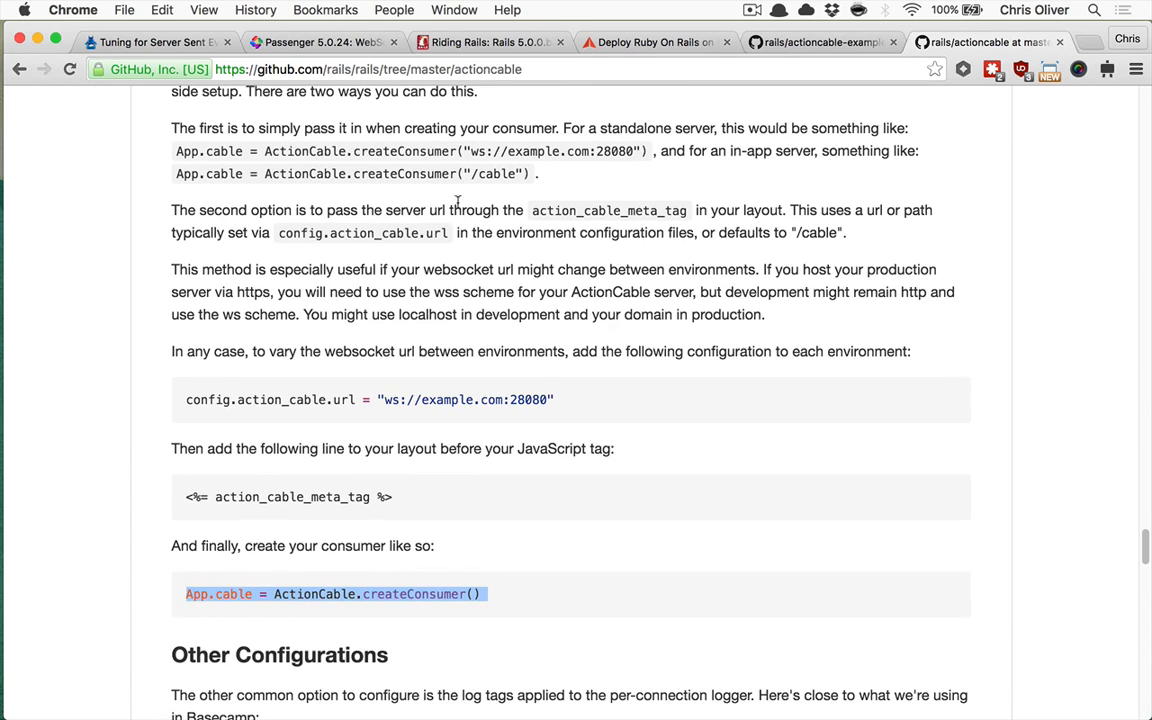
left_click_drag(464, 173, 521, 167)
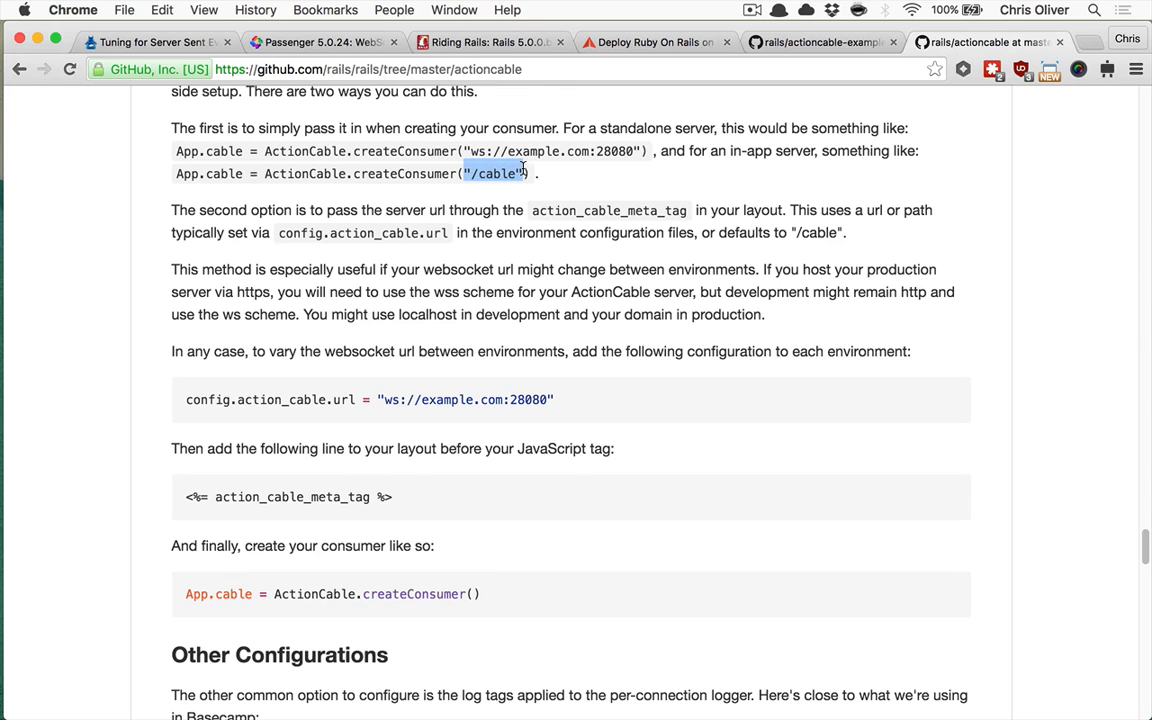
scroll(450, 250, "up", 2)
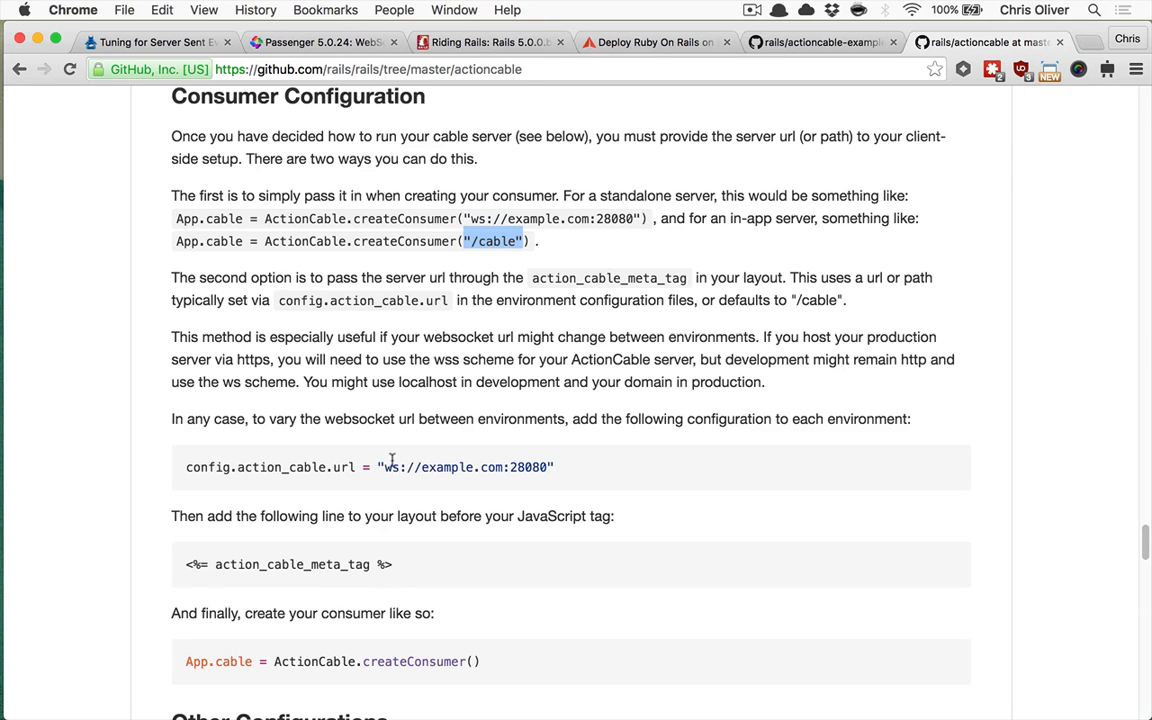
left_click(493, 243)
scroll(493, 243, "up", 3)
scroll(493, 243, "up", 2)
scroll(493, 243, "up", 2)
scroll(493, 243, "up", 1)
scroll(493, 243, "up", 2)
scroll(493, 243, "up", 1)
scroll(493, 243, "up", 1)
scroll(493, 243, "up", 1)
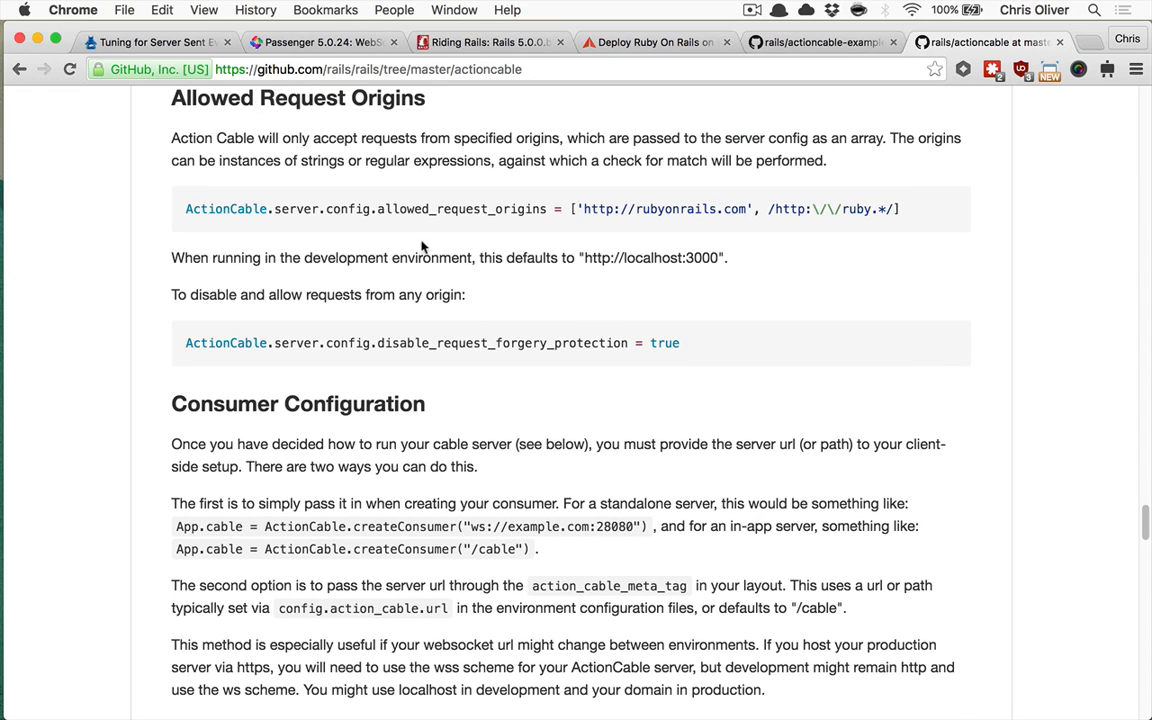
triple_click(432, 214)
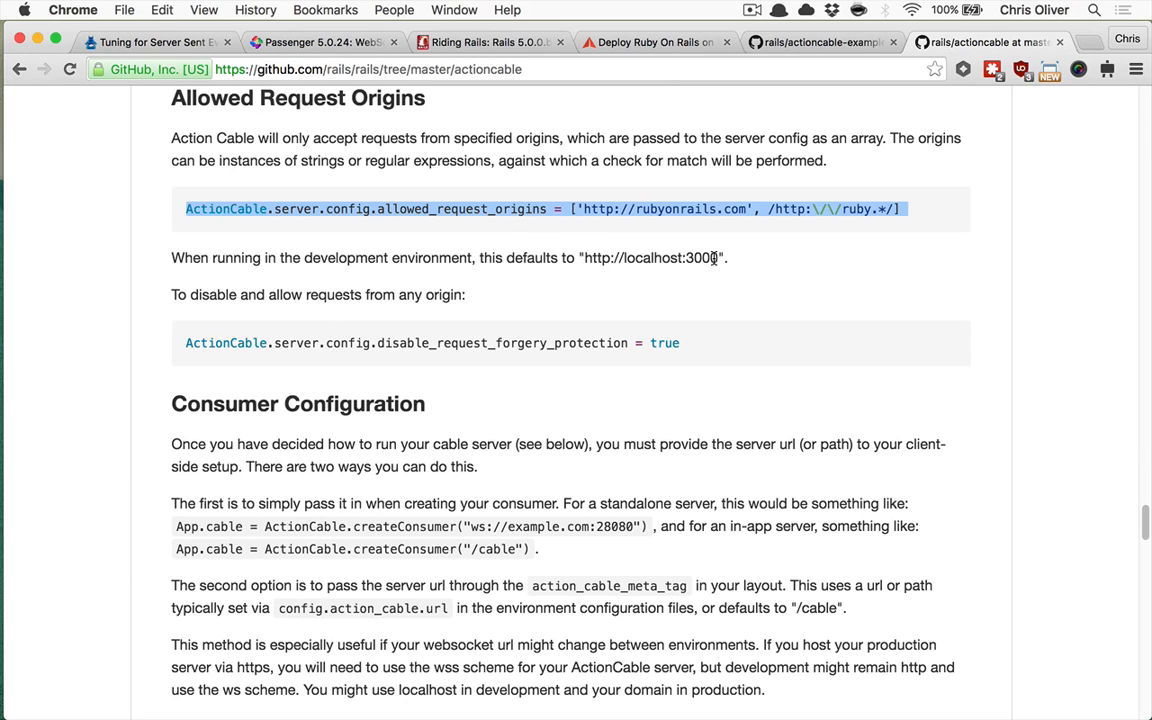
key("super+Tab")
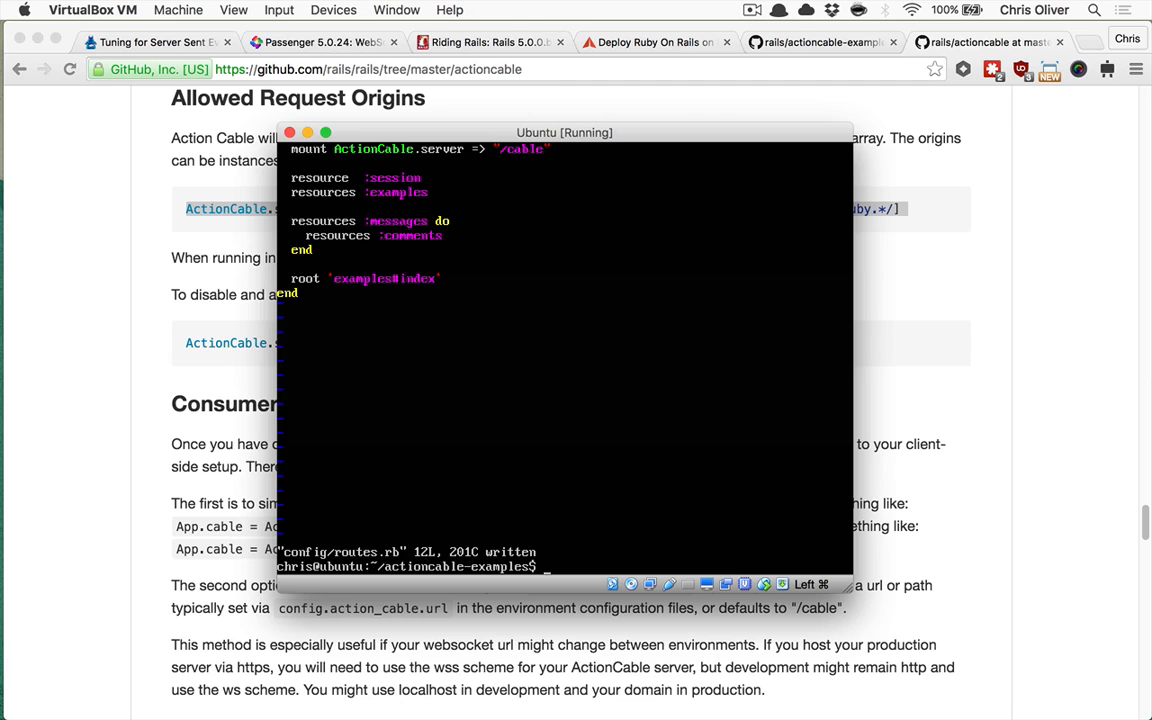
key("super+Tab")
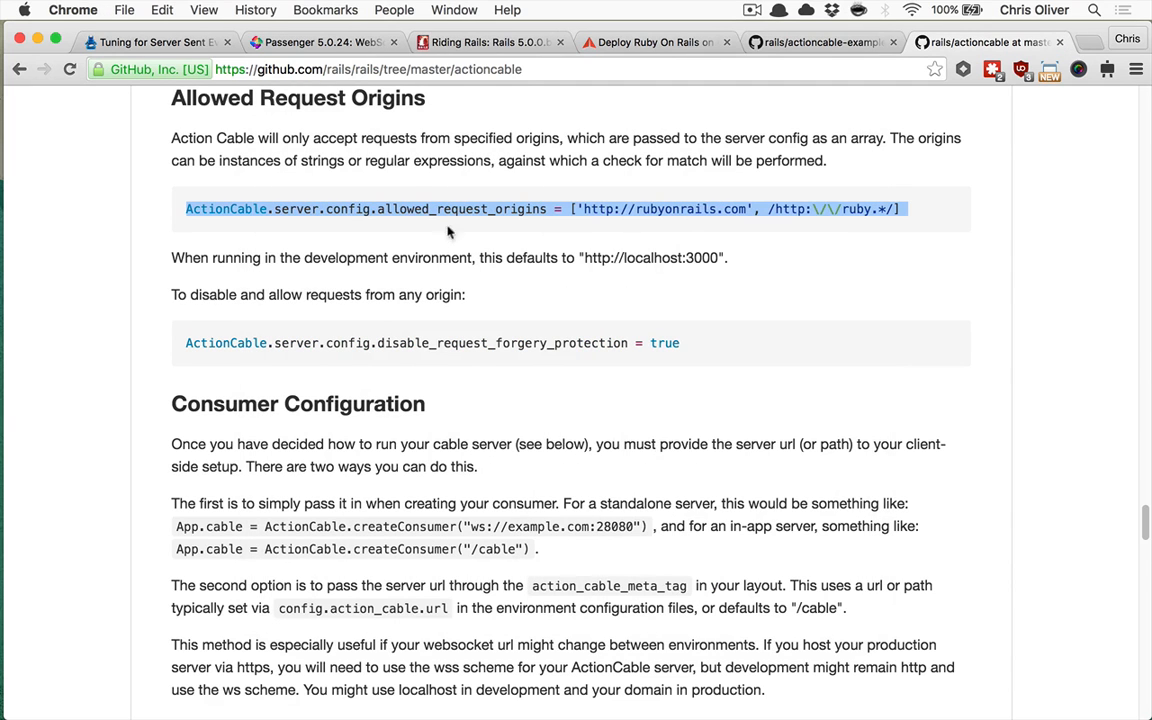
left_click(338, 207)
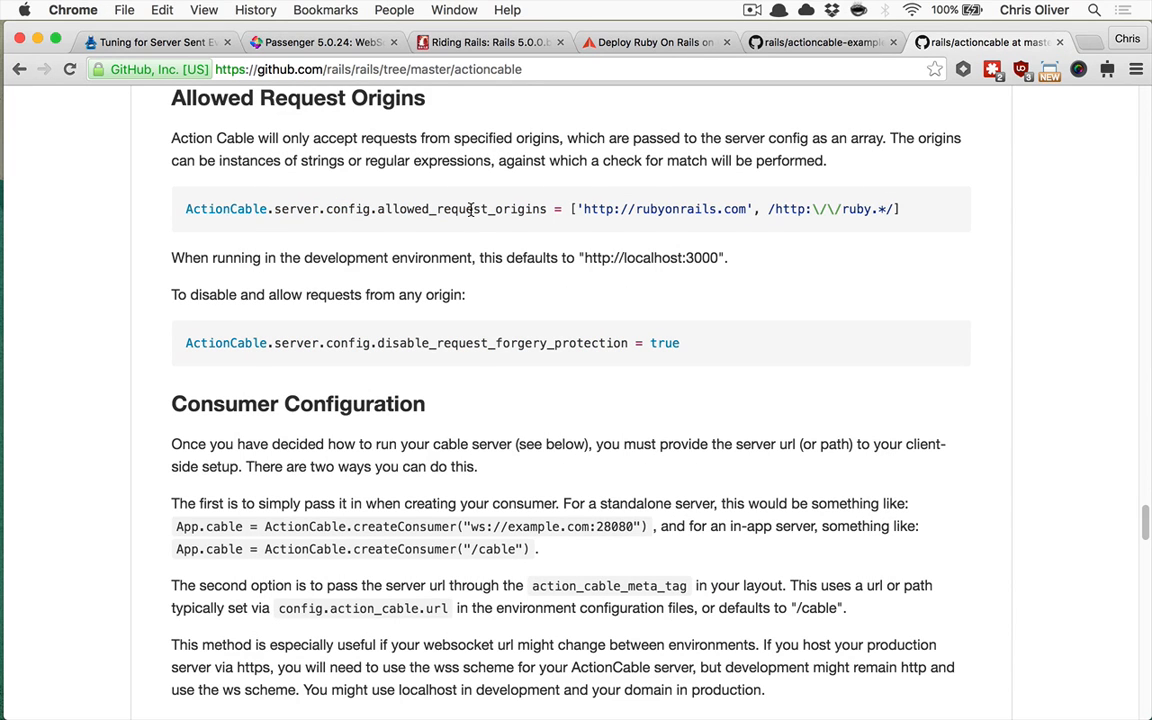
scroll(470, 209, "up", 1)
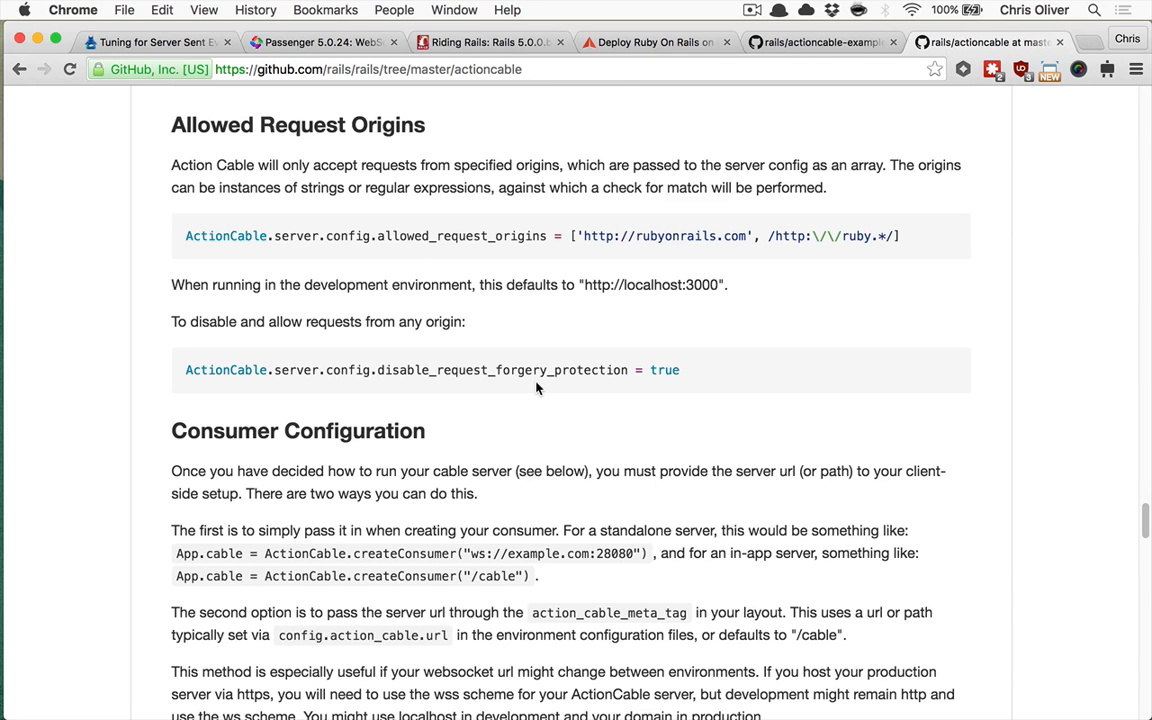
scroll(537, 388, "down", 4)
scroll(537, 388, "down", 4)
scroll(537, 388, "down", 4)
scroll(537, 388, "down", 5)
scroll(537, 388, "down", 5)
scroll(537, 388, "down", 2)
scroll(463, 388, "down", 2)
scroll(224, 377, "up", 2)
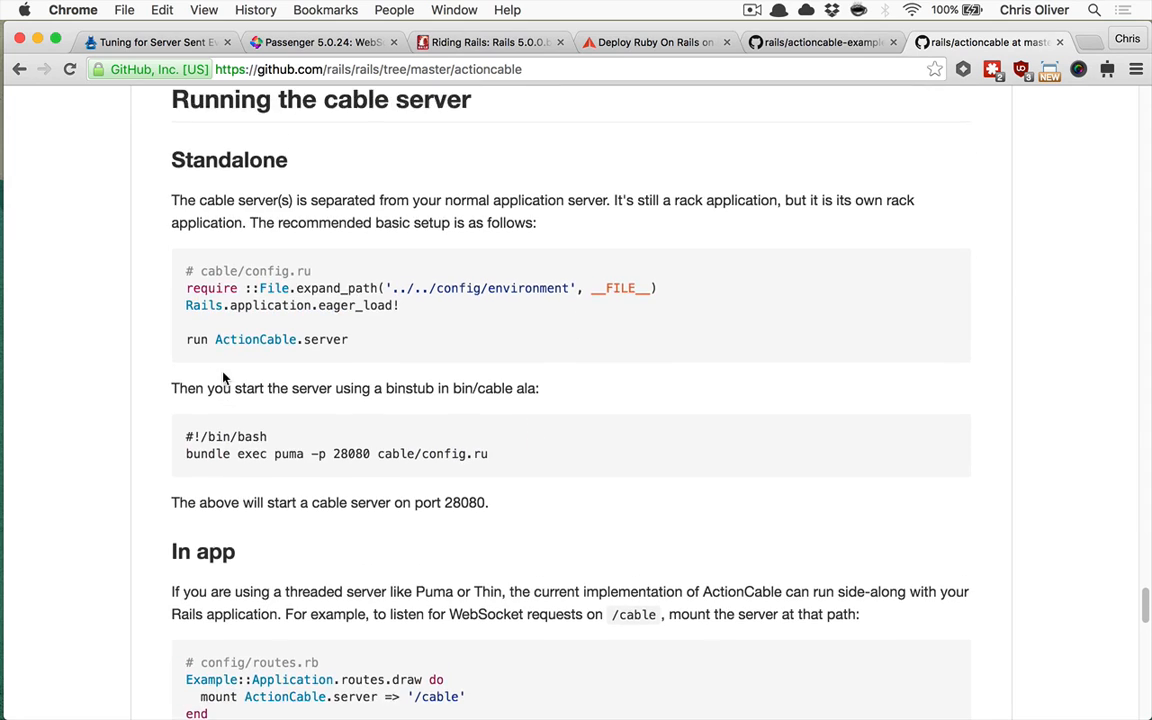
scroll(224, 377, "up", 3)
scroll(224, 377, "down", 2)
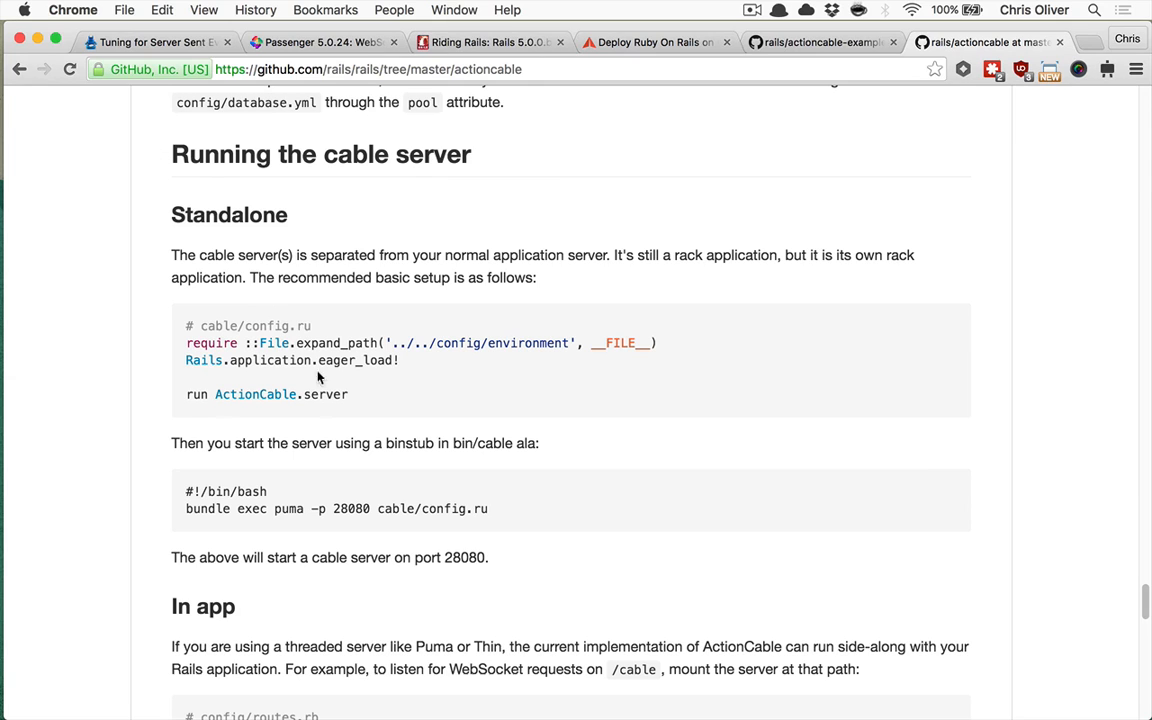
Check the README's in-app mount example (port 28080, ActionCable mount line) and return to the Ubuntu VM terminal.
double_click(350, 509)
scroll(352, 512, "down", 3)
scroll(352, 512, "down", 2)
double_click(290, 560)
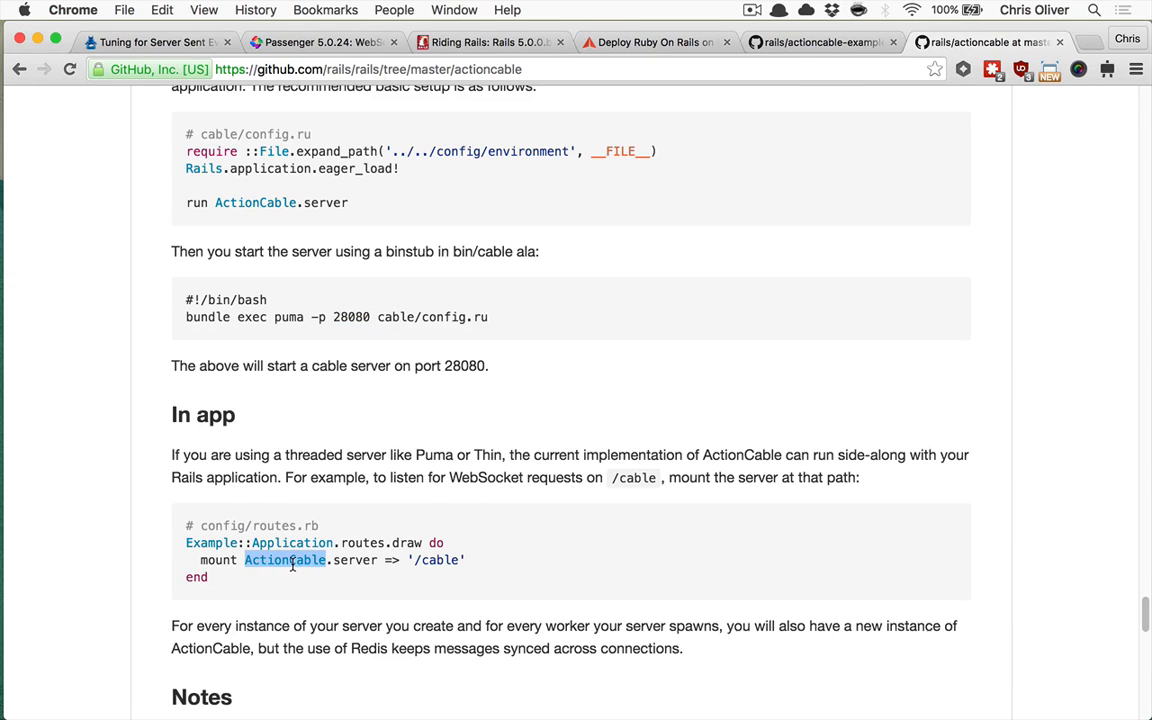
left_click(351, 562)
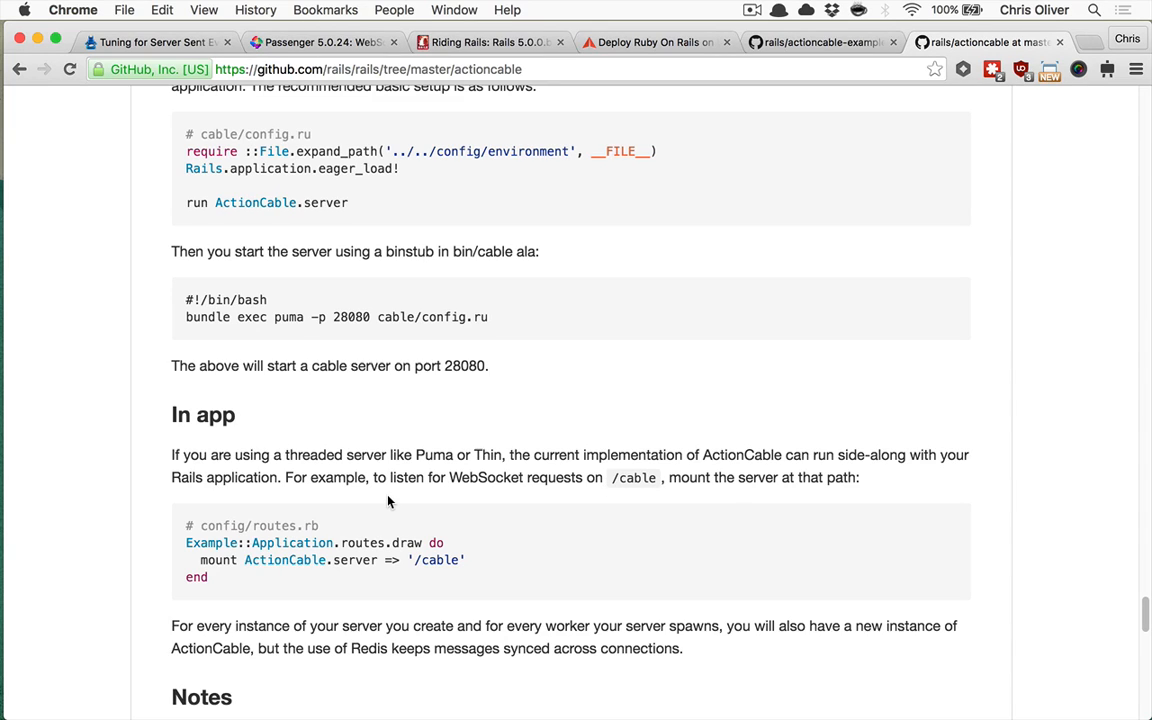
scroll(389, 501, "down", 2)
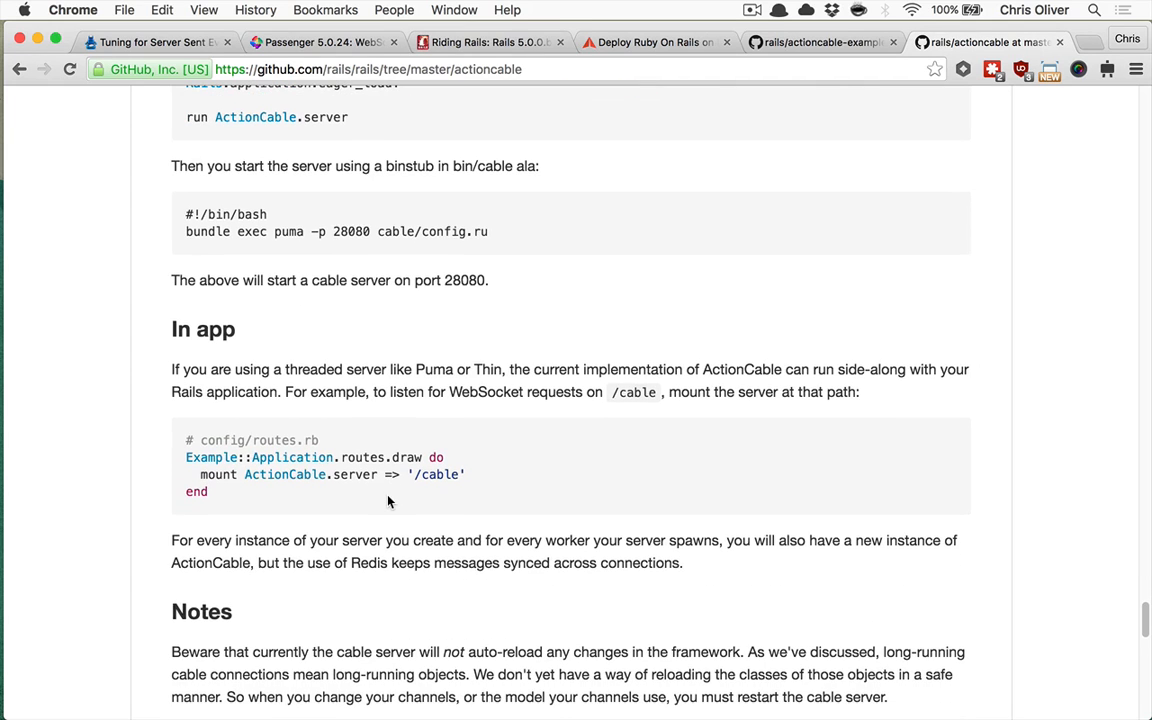
right_click(389, 501)
left_click(283, 439)
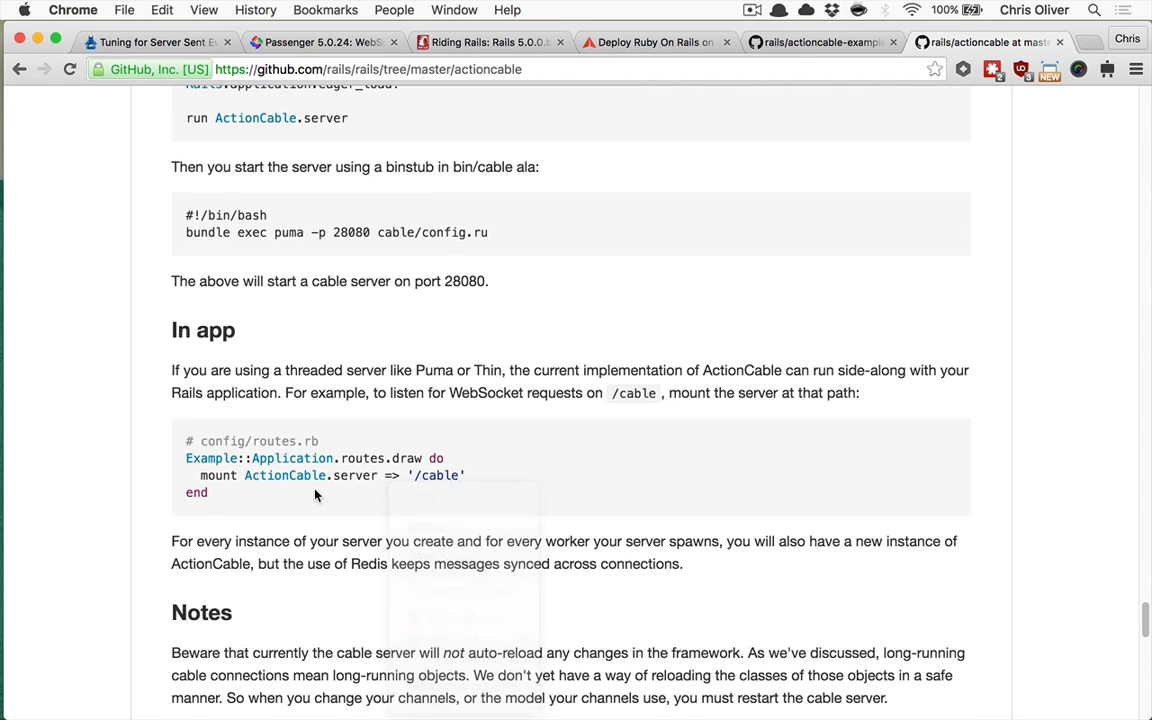
key("super+Tab")
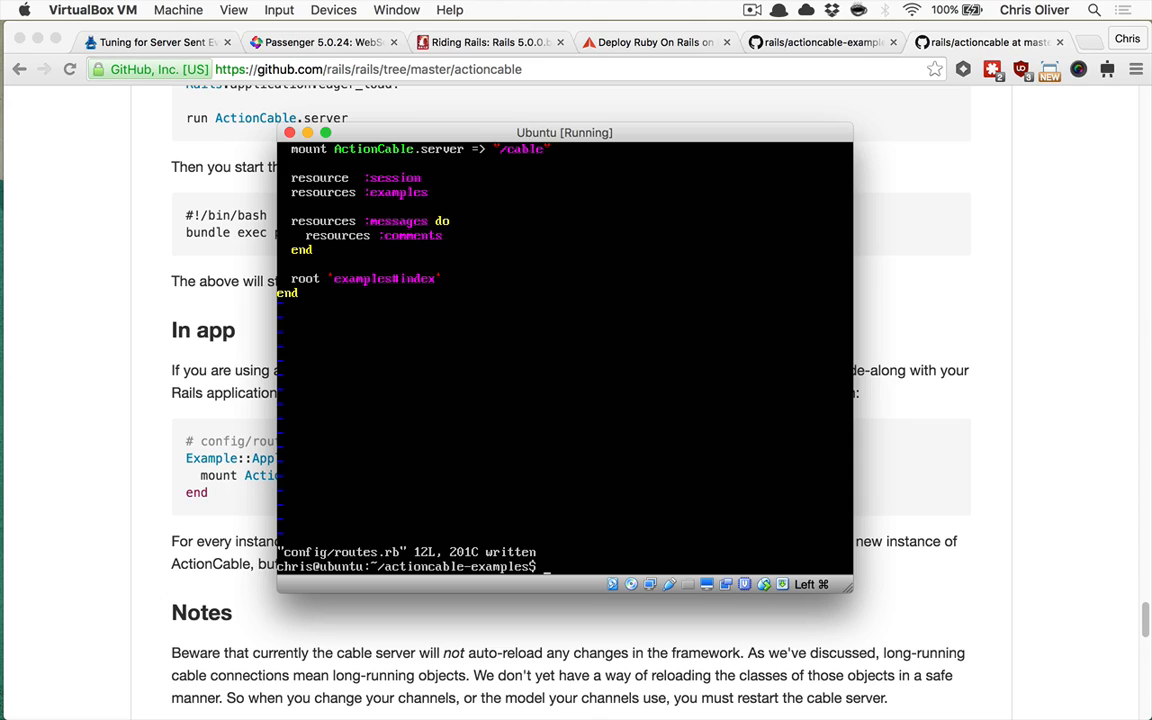
type("rails s")
Clear the half-typed command and open /etc/nginx/sites-enabled/default in vim with sudo.
key("BackSpace")
key("BackSpace")
key("BackSpace")
key("BackSpace")
key("BackSpace")
type("sudo")
type(" vim /etc/nginx/sites-enabled/default")
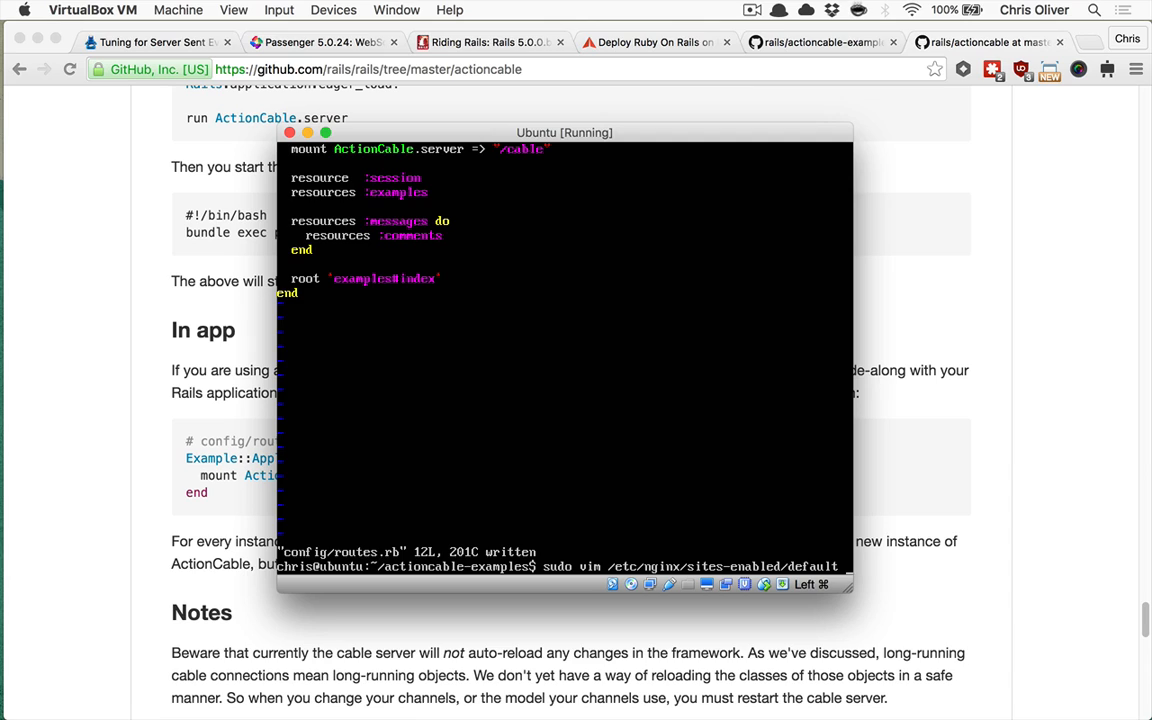
key("Return")
key("j")
key("j")
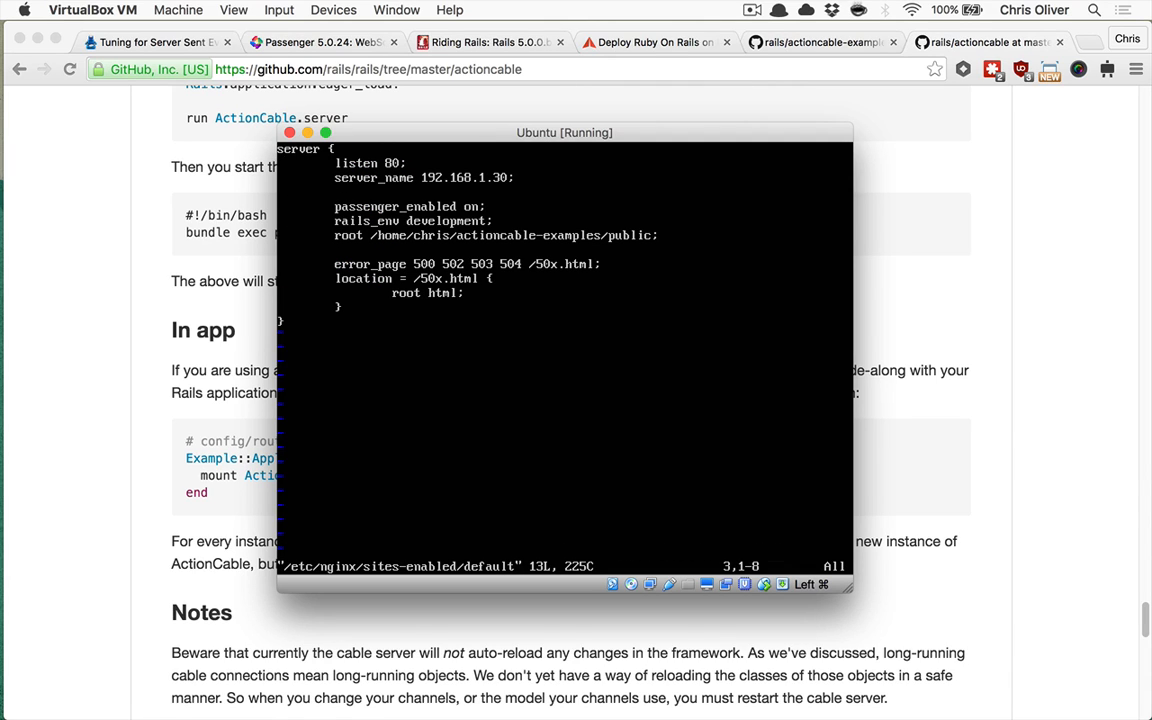
Review the passenger_enabled lines and leave rails_env set to development after briefly trying production.
key("j")
key("j")
key("shift+v")
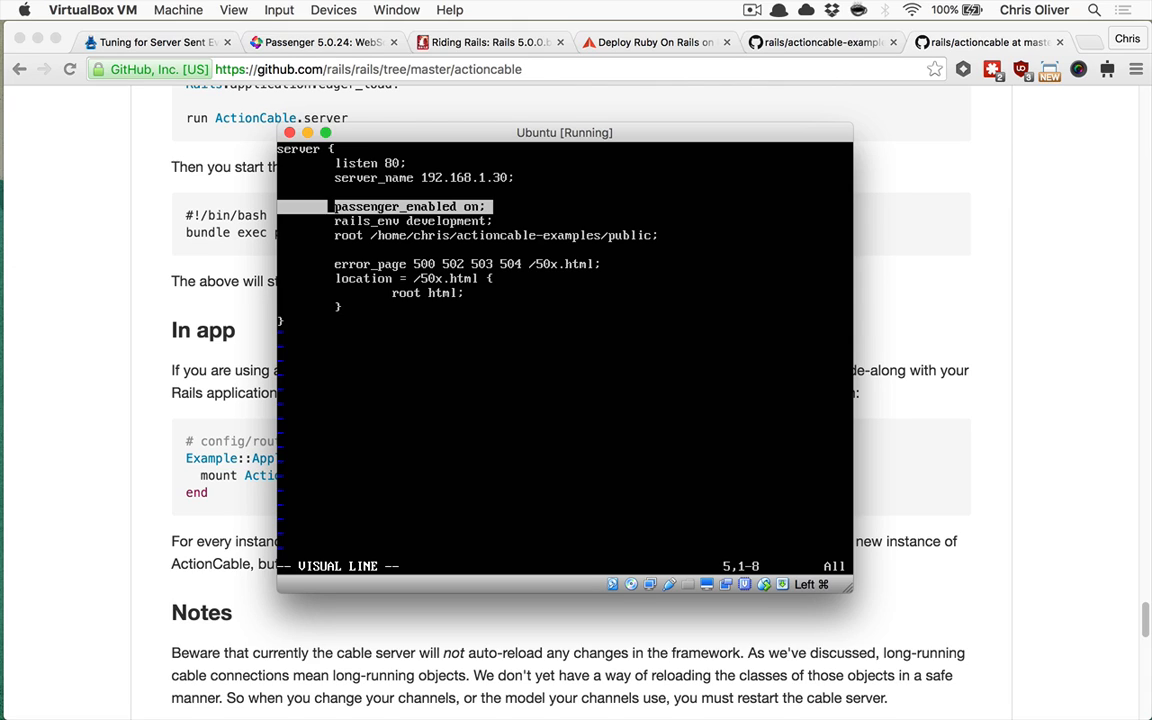
key("j")
key("Escape")
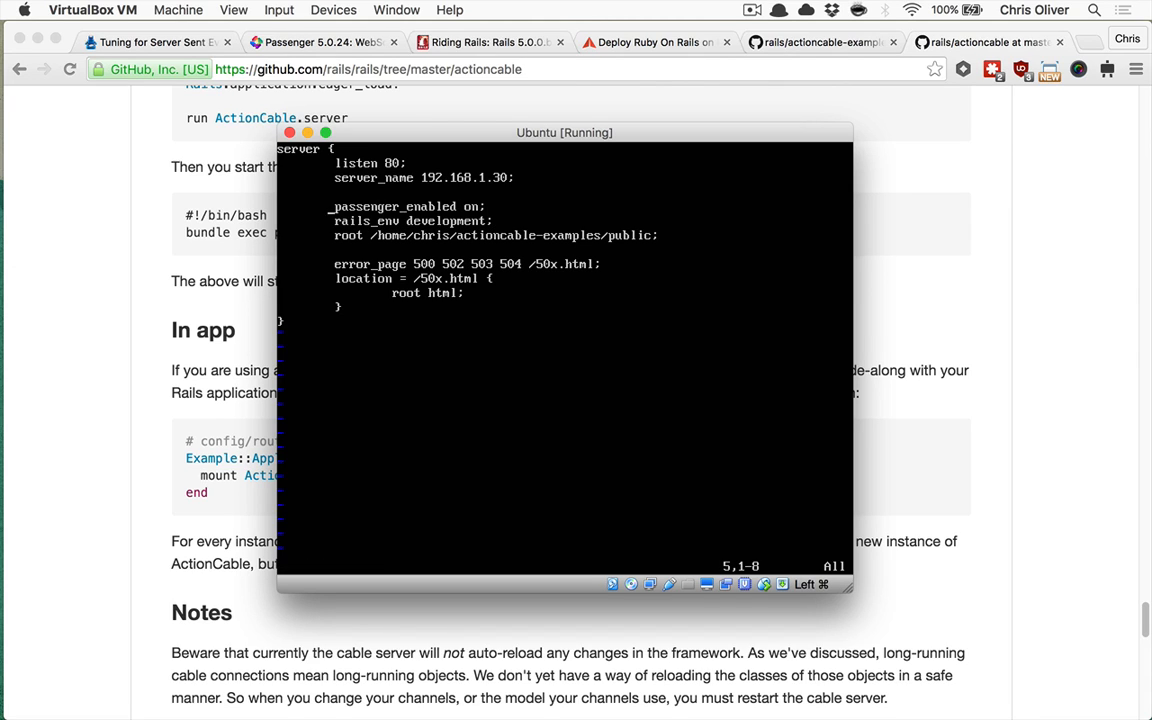
key("w")
type("dw")
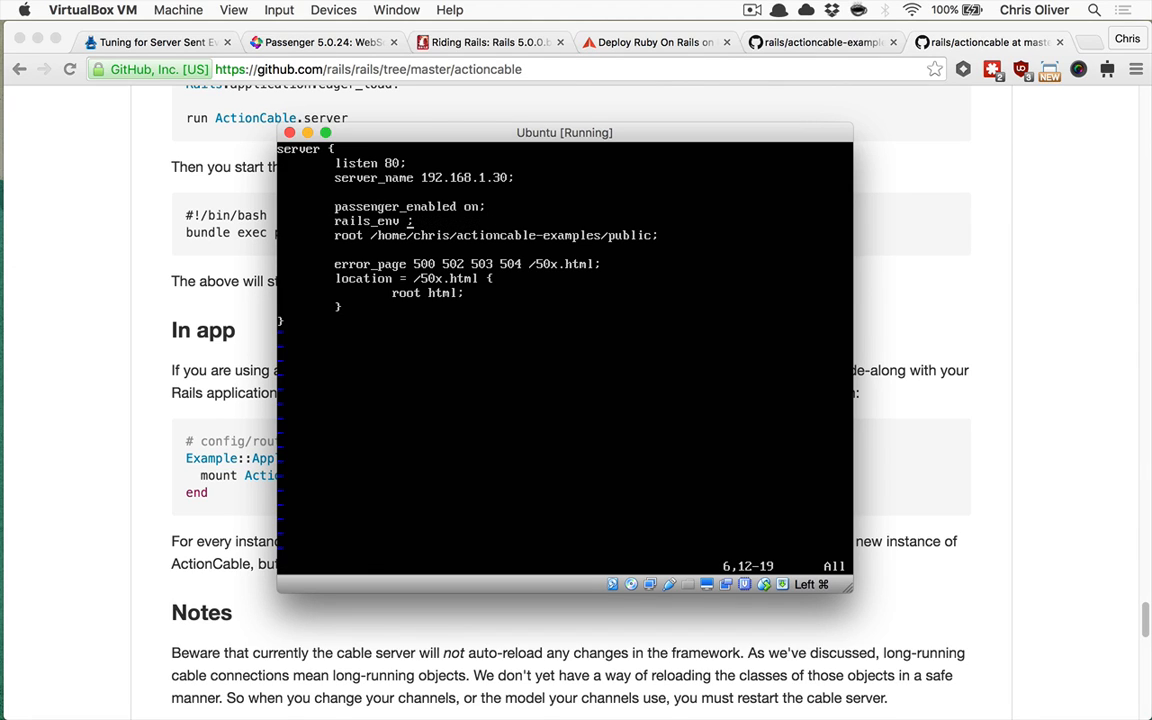
type("i")
type("produ")
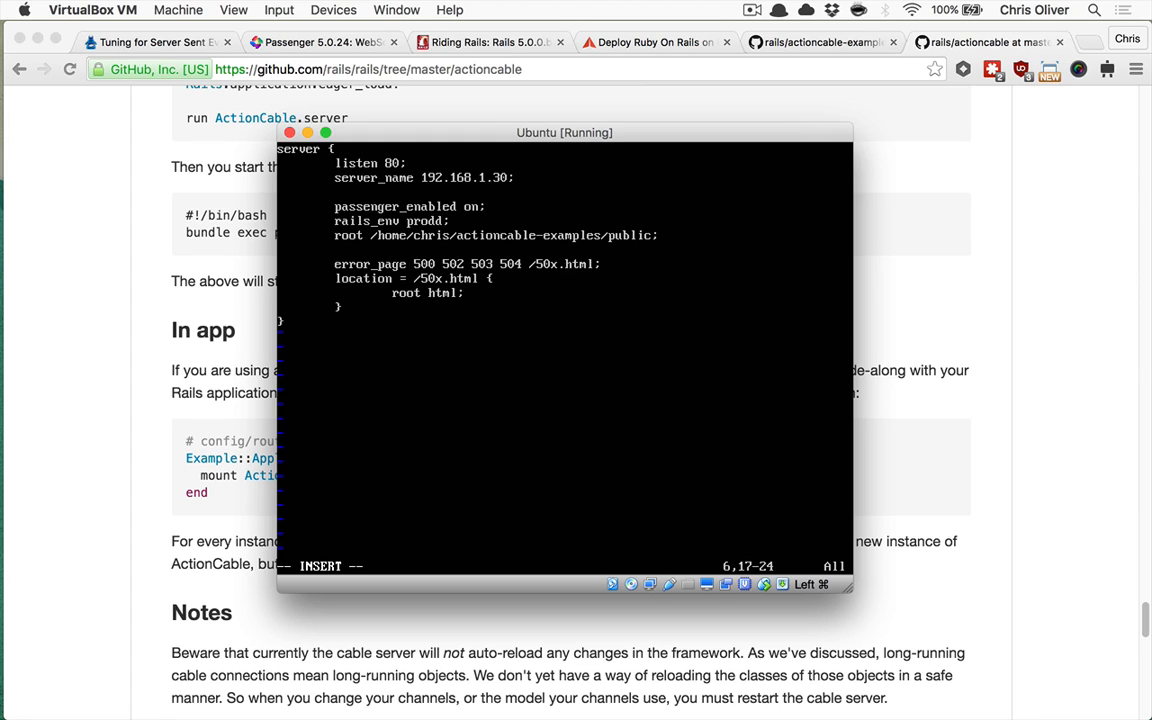
type("ction")
key("Escape")
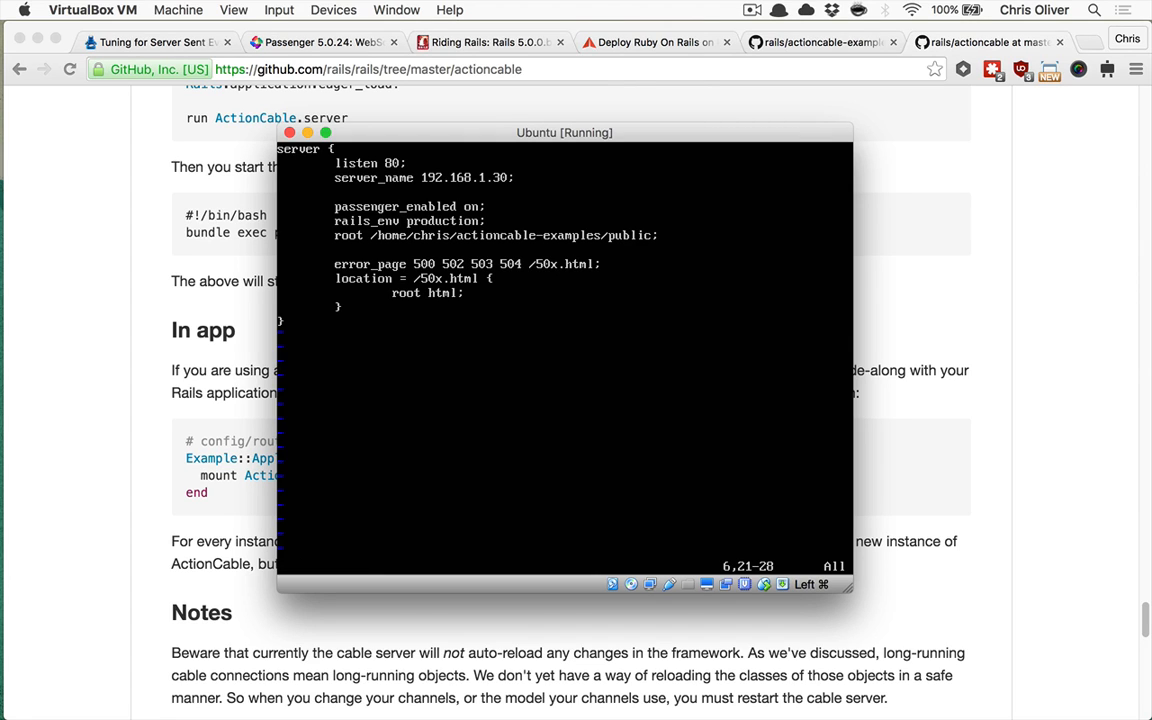
type("viwcdevelopemn")
key("BackSpace")
key("BackSpace")
key("BackSpace")
type("ment")
key("Escape")
Inspect the root line pointing at actioncable-examples/public without changing it.
key("j")
key("b")
key("v")
key("e")
key("e")
key("e")
key("l")
key("Escape")
key("k")
key("j")
key("j")
key("j")
key("j")
key("j")
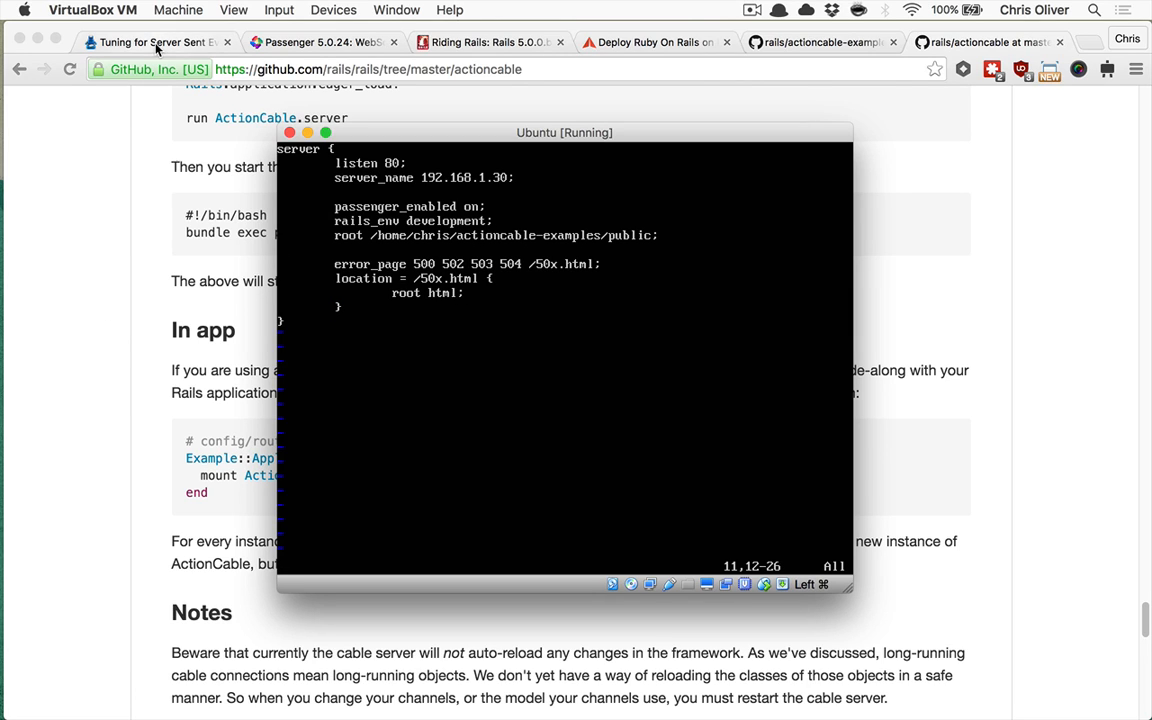
View Passenger's SSE/WebSocket tuning docs, mark /special_websocket_endpoint, and return to the VM editor.
left_click(157, 42)
scroll(252, 523, "down", 5)
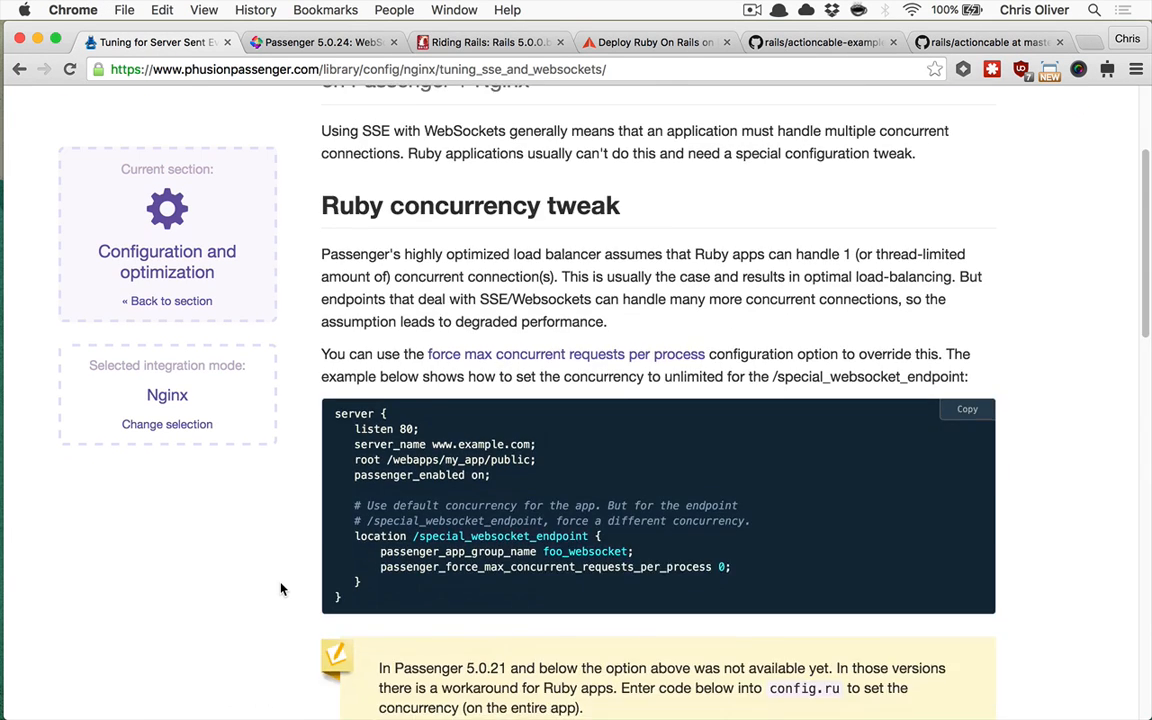
scroll(252, 523, "down", 5)
scroll(281, 589, "down", 1)
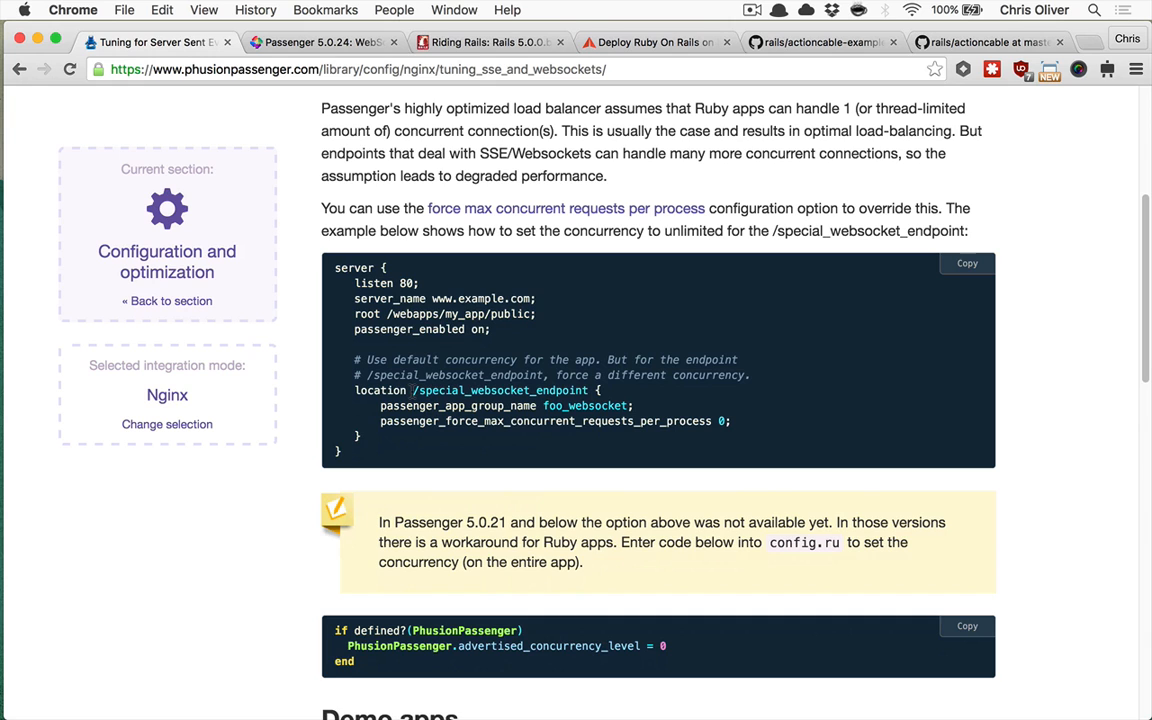
left_click_drag(413, 390, 588, 390)
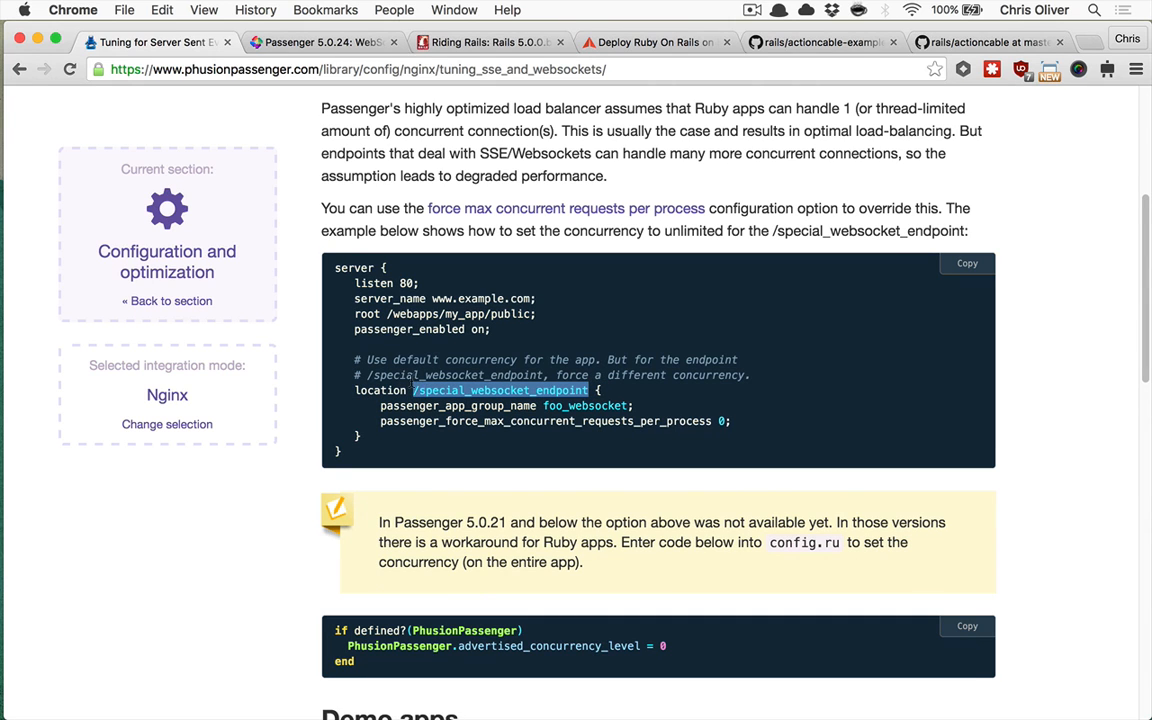
scroll(375, 350, "down", 2)
scroll(410, 382, "down", 3)
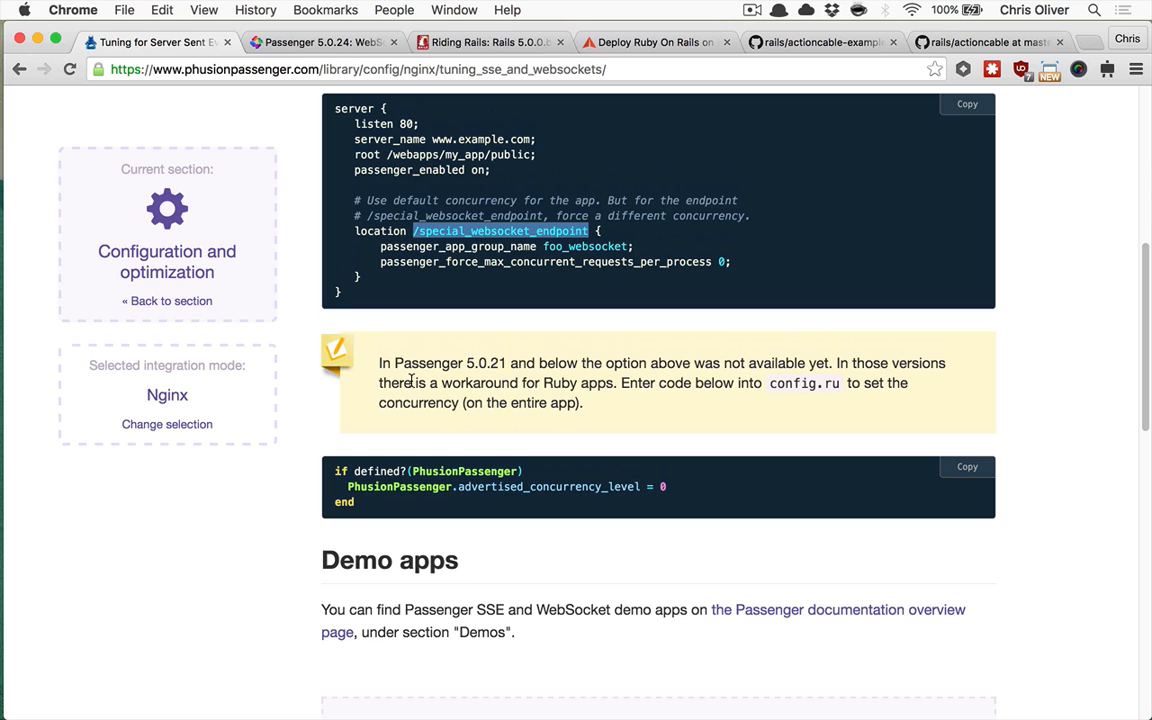
key("super+Tab")
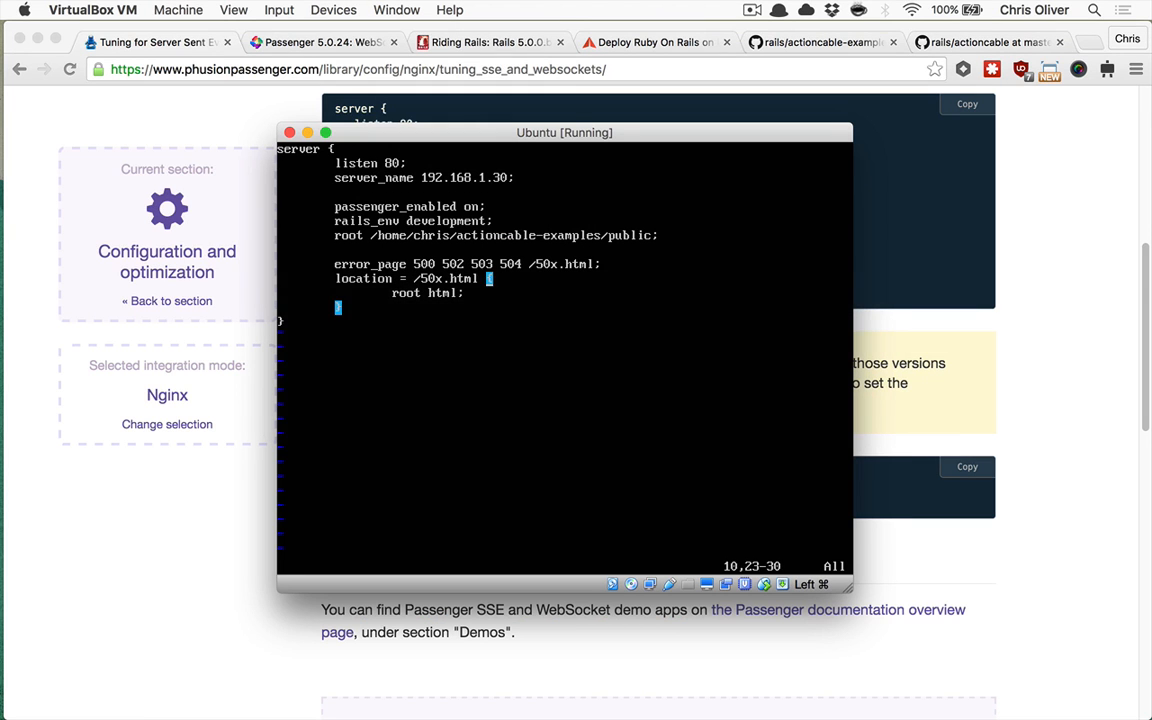
Add a 'location /cable {' block above error_page with an indented line inside it.
key("Escape")
key("O")
key("Return")
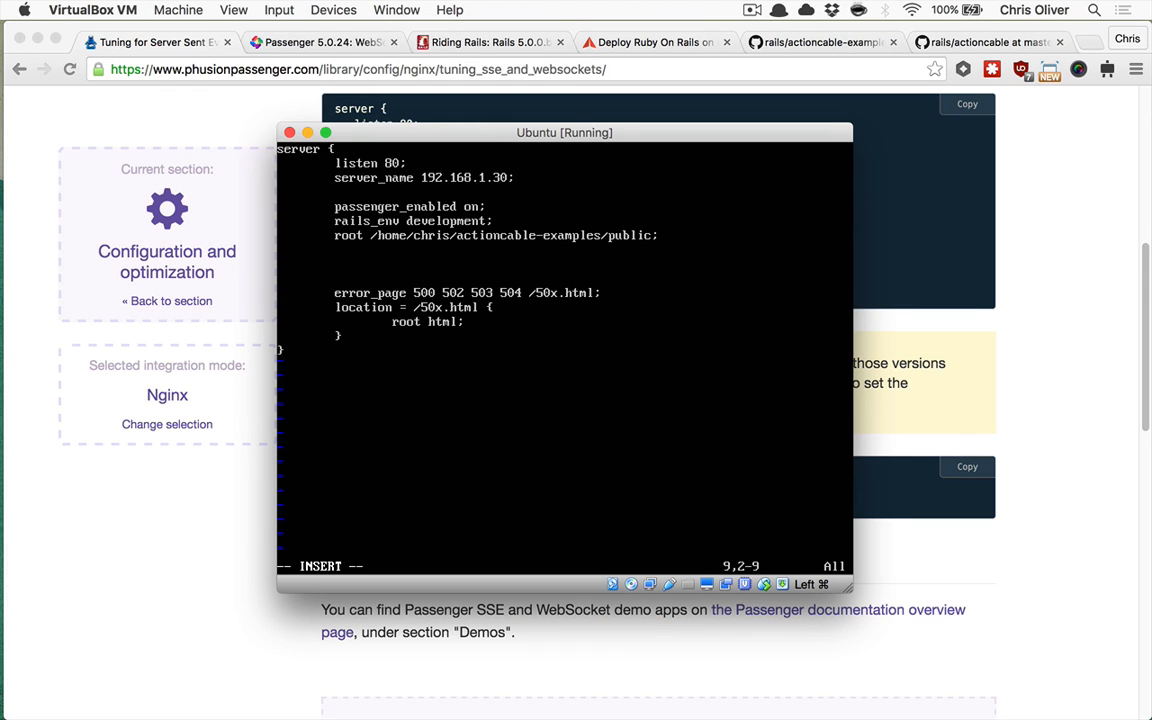
type("location /cable")
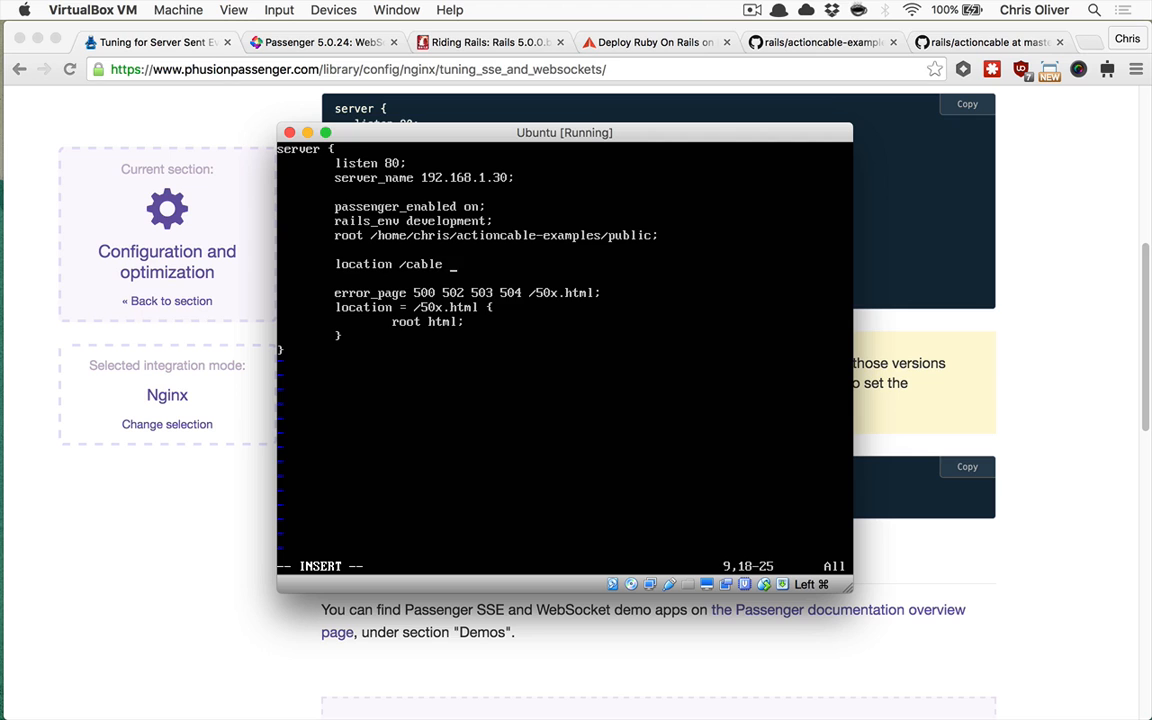
type(" {")
key("Return")
key("Tab")
key("Tab")
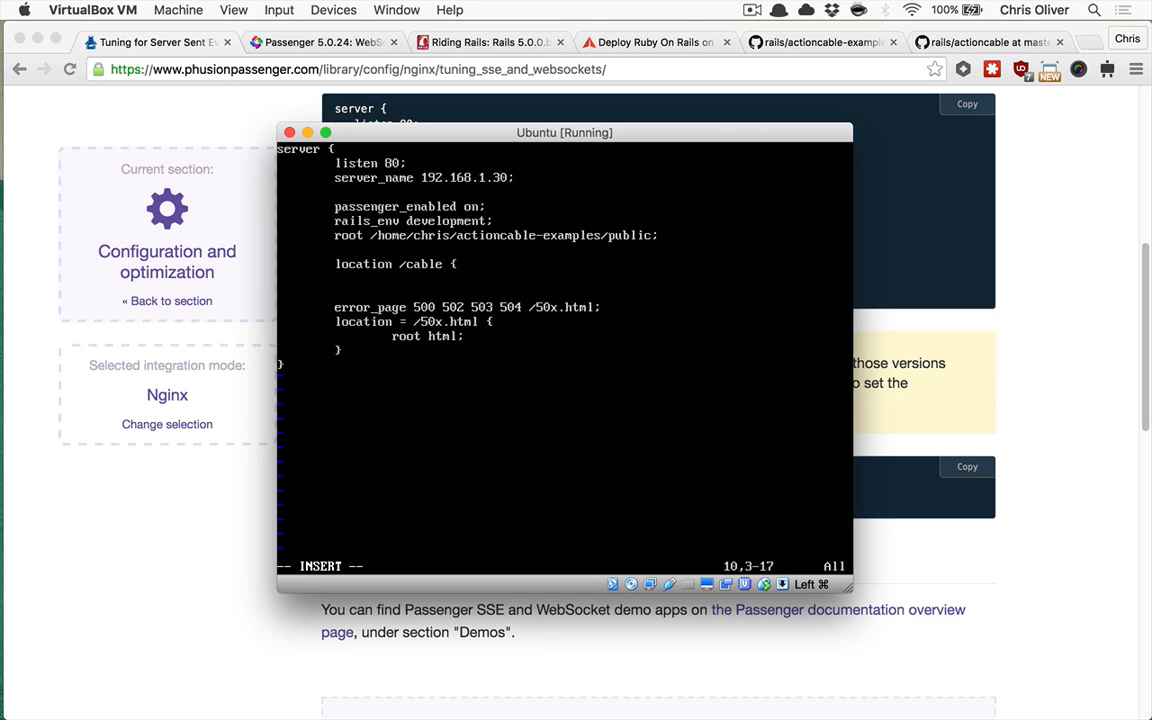
Glance at the Passenger docs example in Chrome, then bring the VM editor back to the front.
left_click(560, 350)
key("Escape")
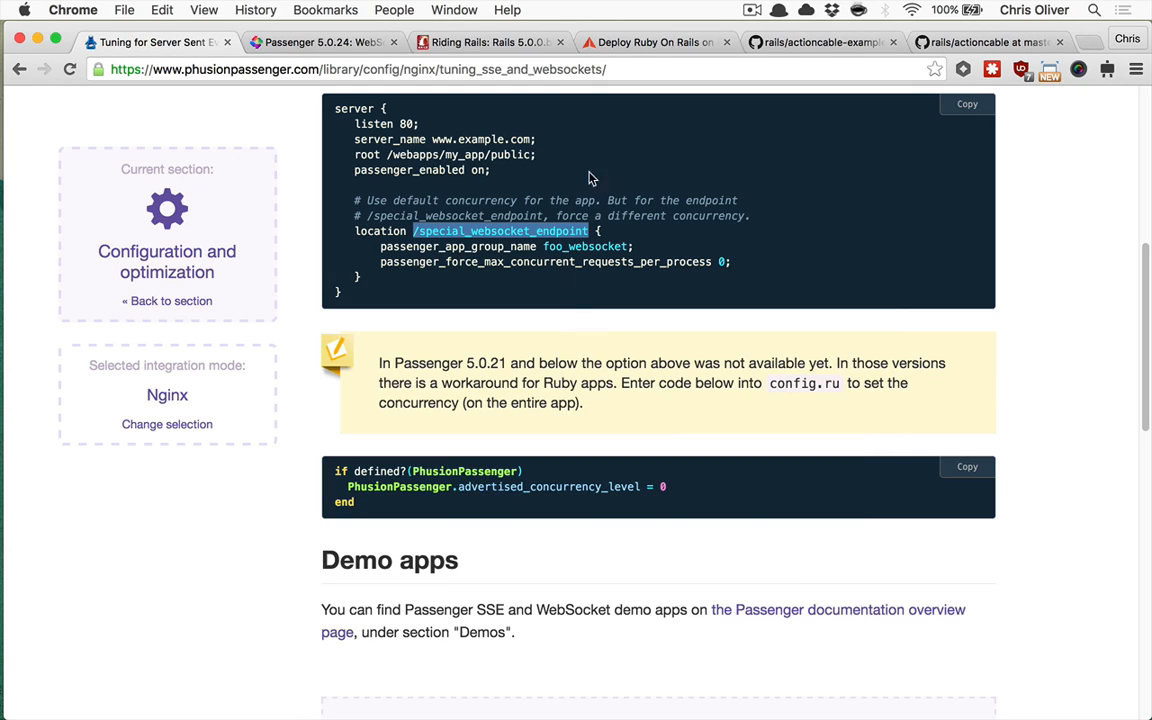
scroll(487, 247, "down", 2)
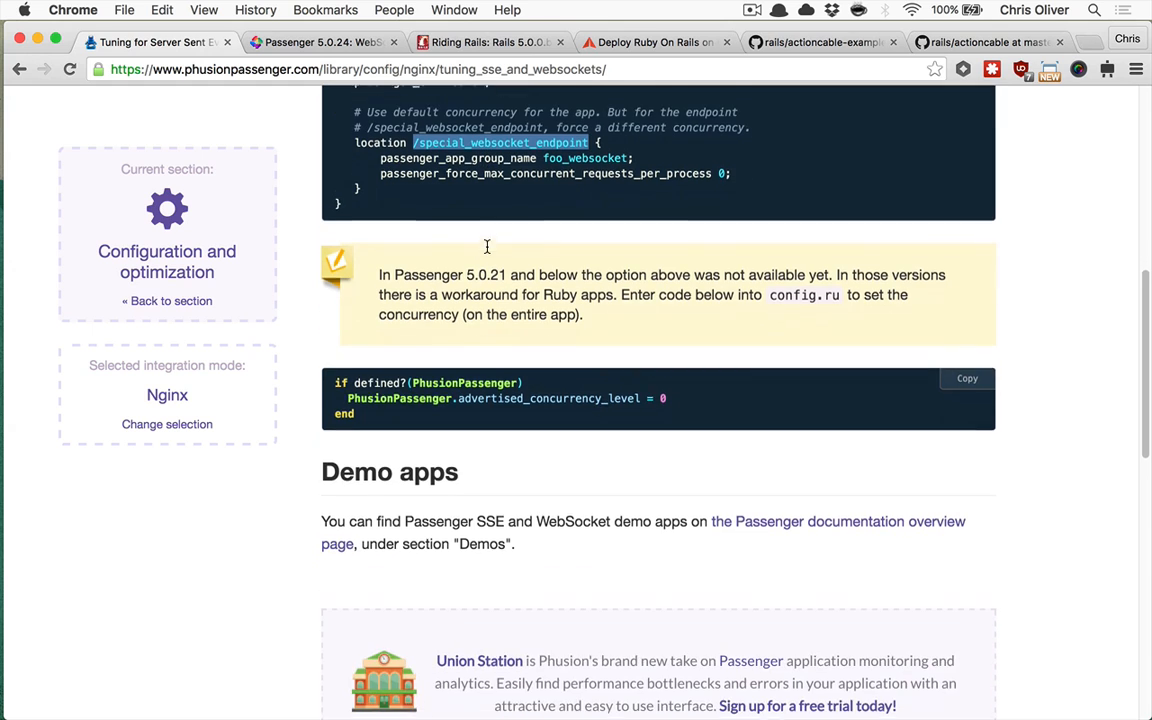
scroll(487, 247, "down", 1)
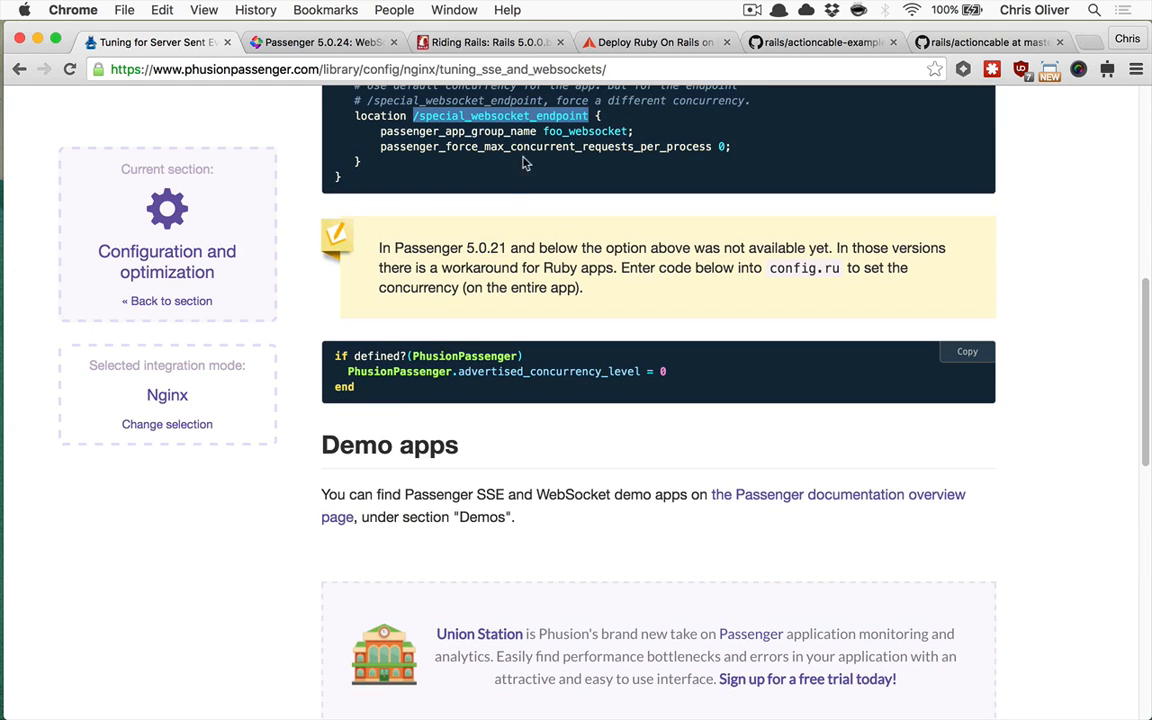
scroll(530, 150, "up", 1)
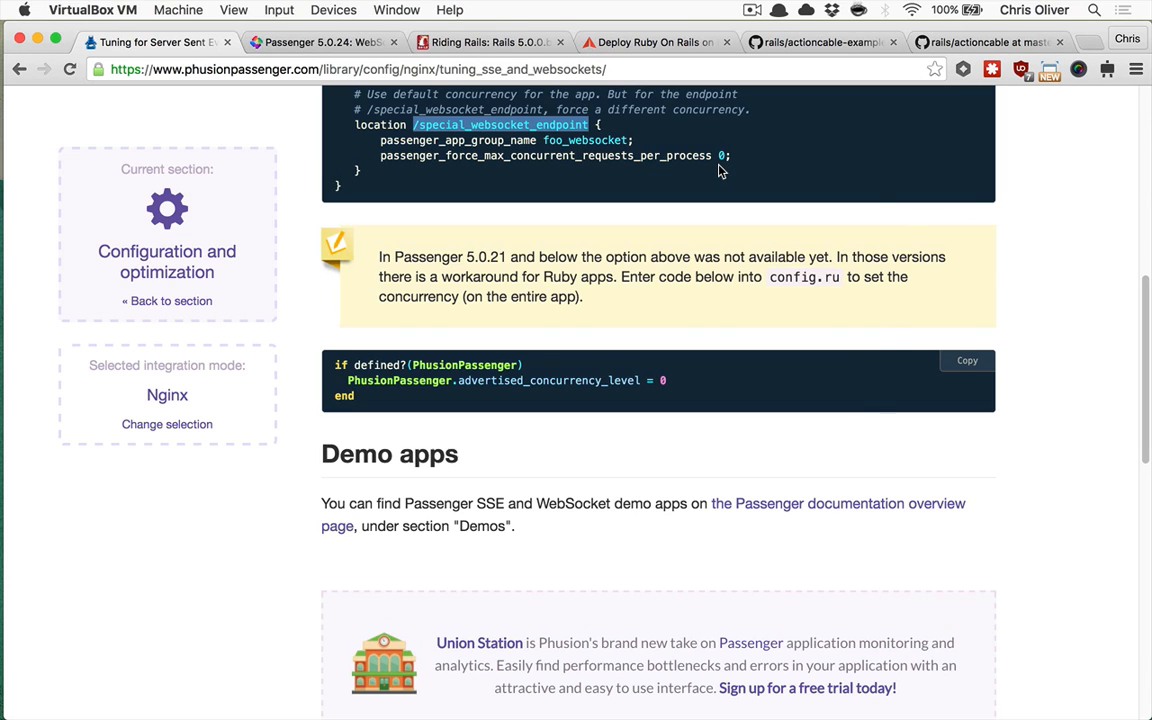
key("super+Tab")
left_click(603, 412)
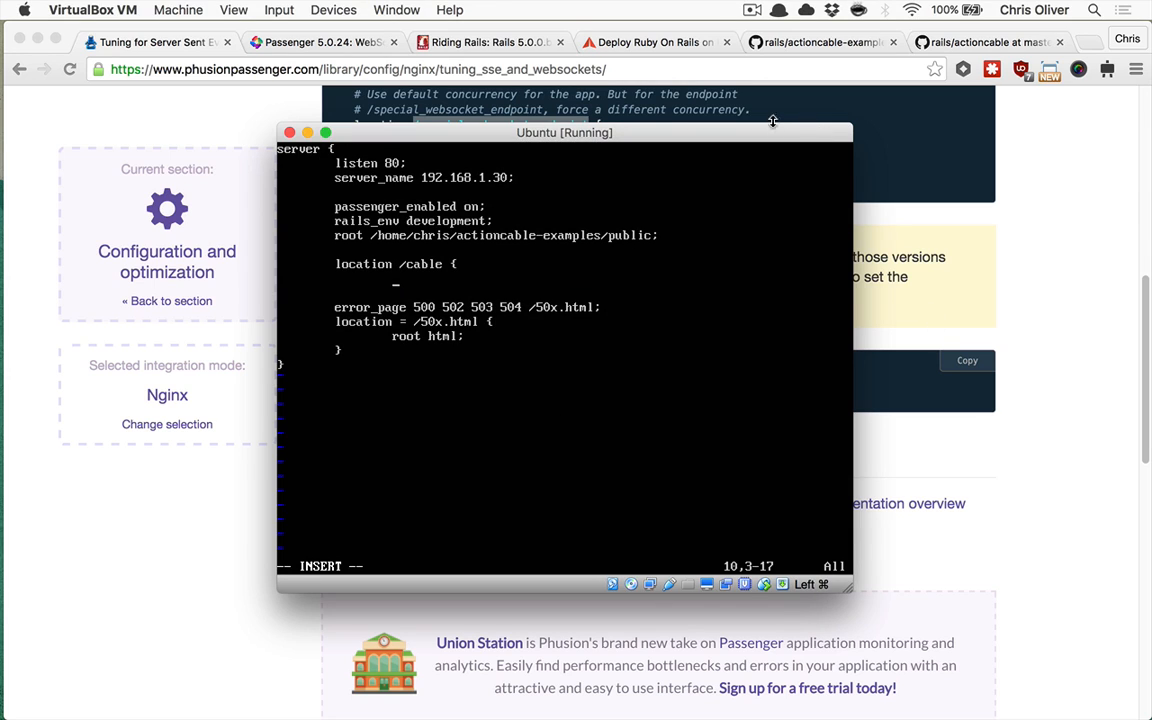
Add passenger_app_group_name and passenger_force_max_concurrent_requests_per_process 0 to /cable and close the block.
left_click_drag(771, 140, 771, 210)
type("passenger_app_group_")
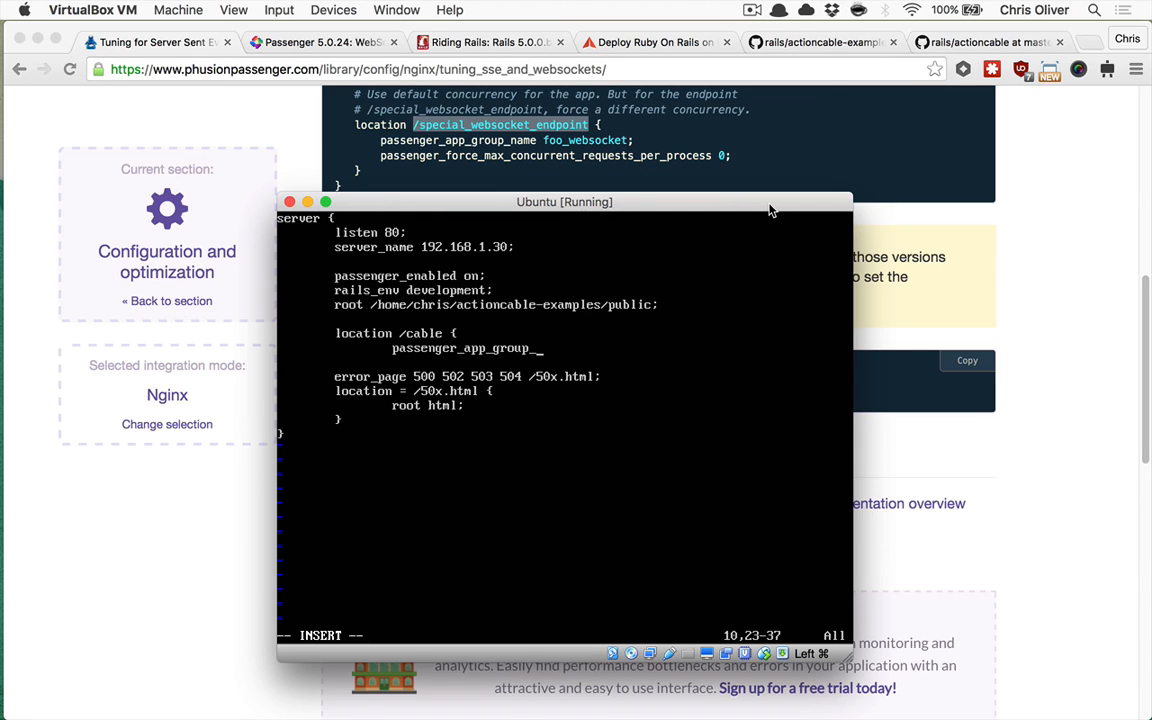
type("name ")
type("actioncable_example_")
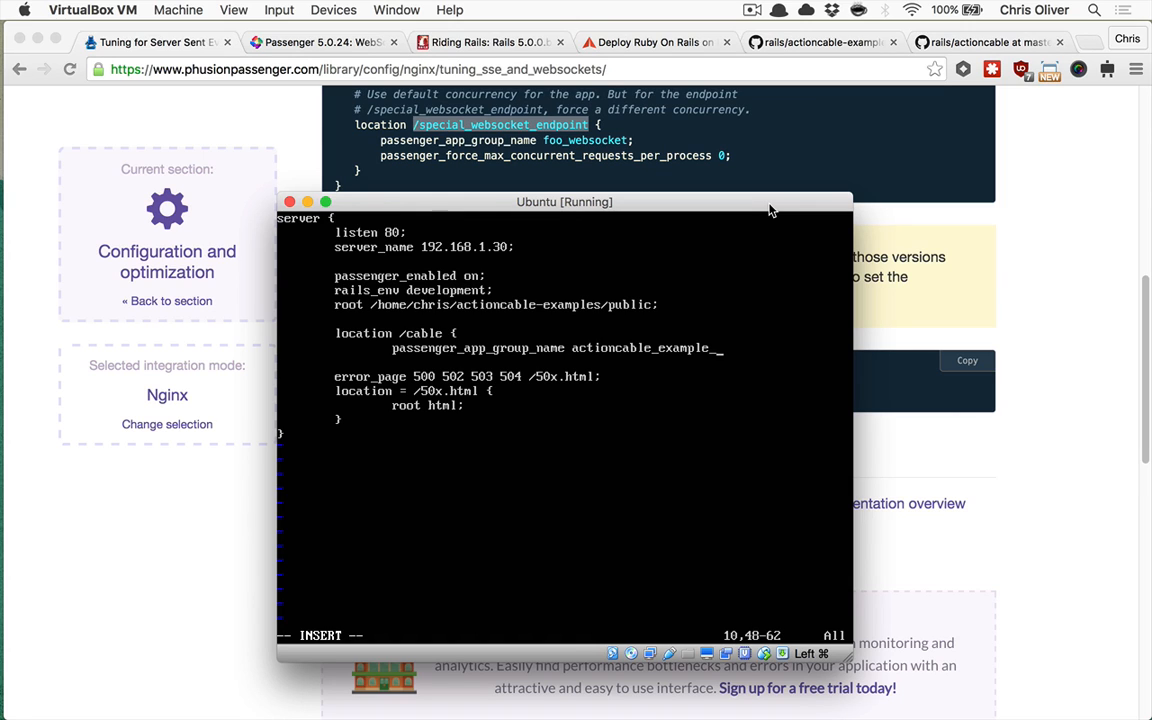
type("websocket;")
key("Return")
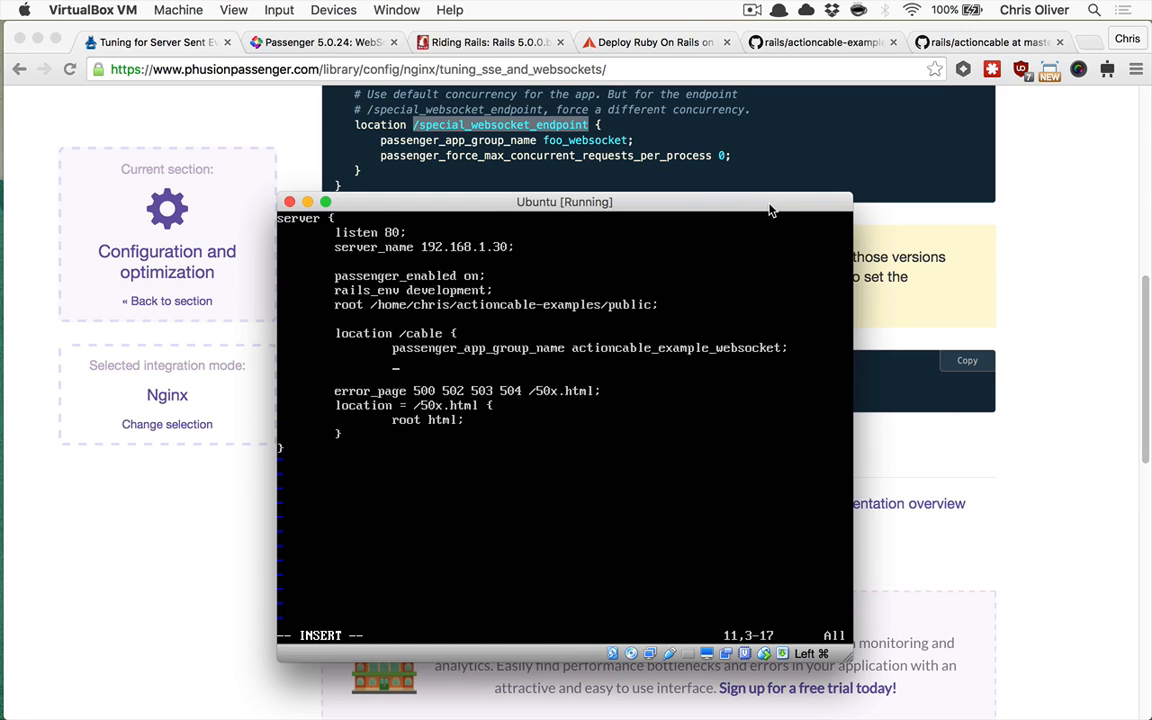
type("passenger_force_max_concurrent_requests_per_process 0;")
key("Return")
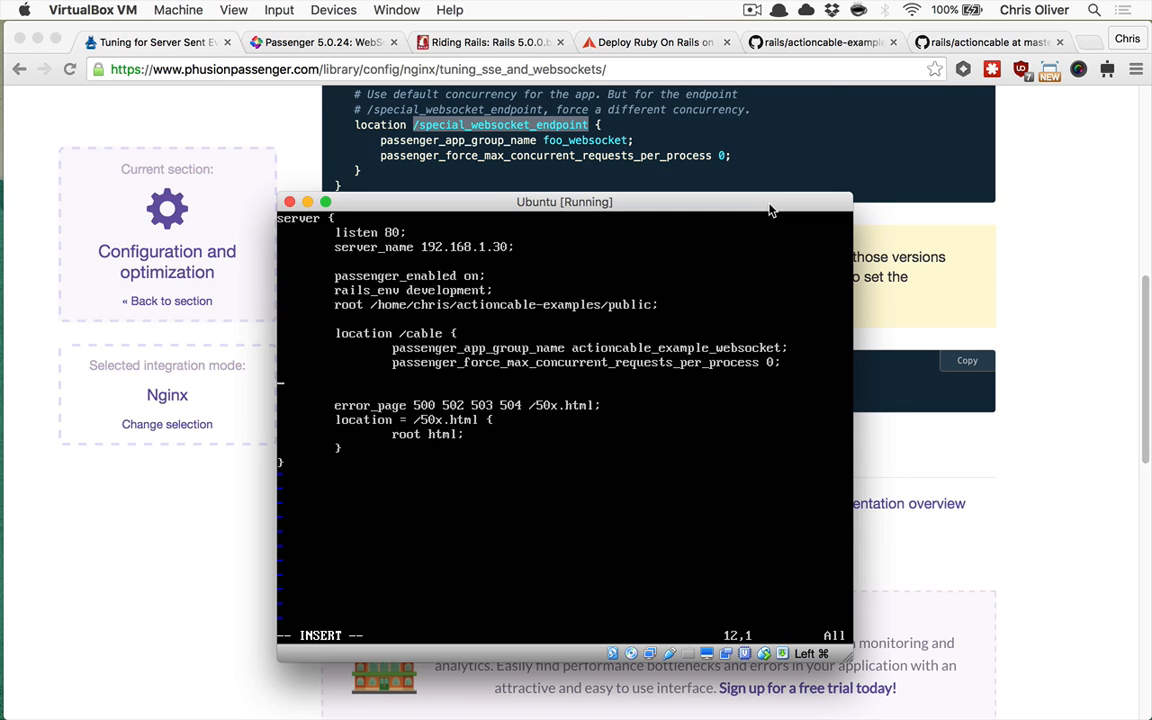
type("}")
key("Escape")
Select the new location block lines and re-indent them.
key("shift+v")
key("k")
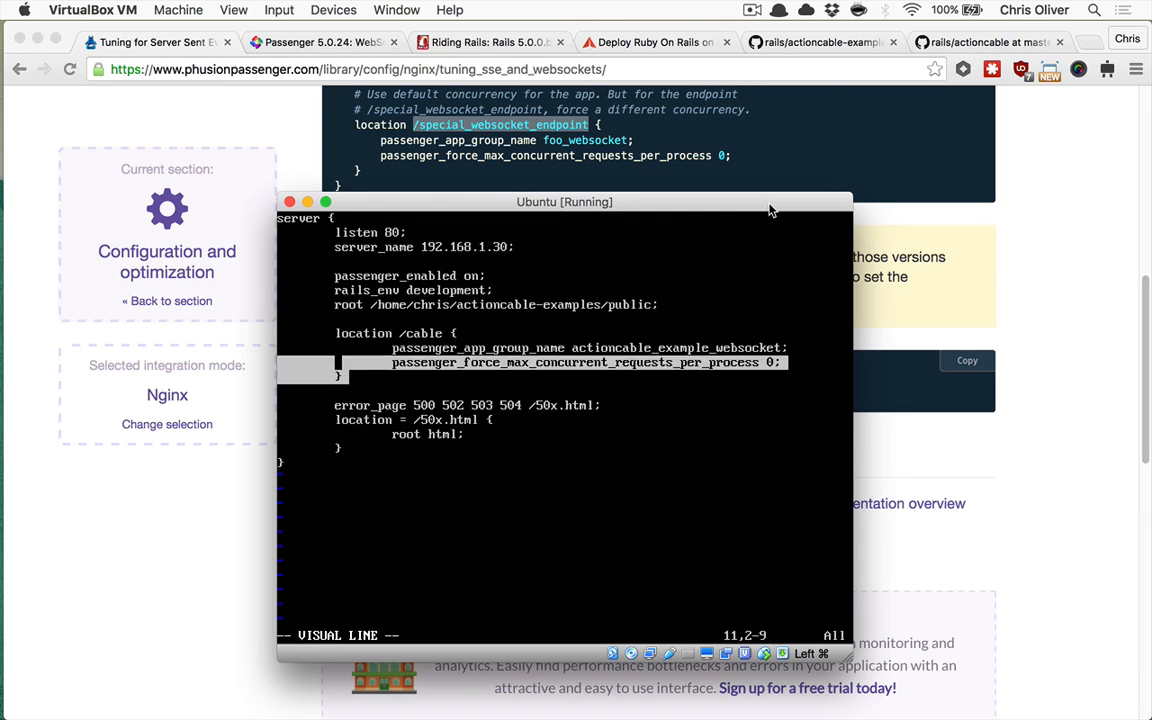
key("k")
key("k")
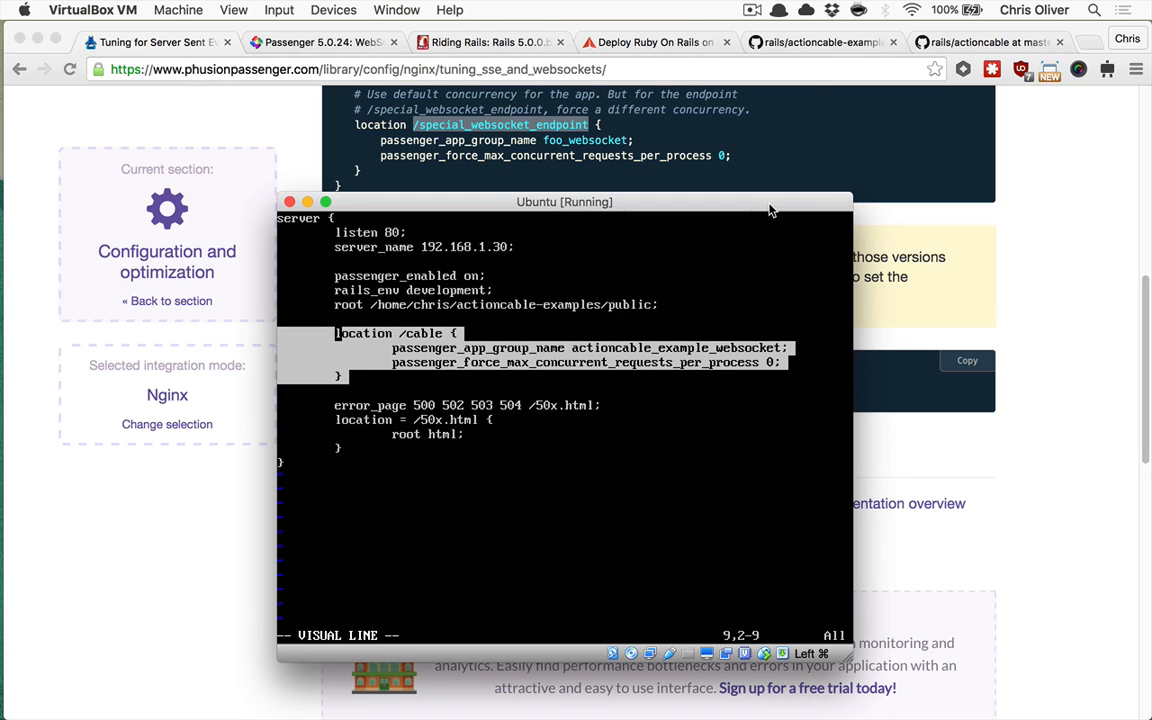
key("Escape")
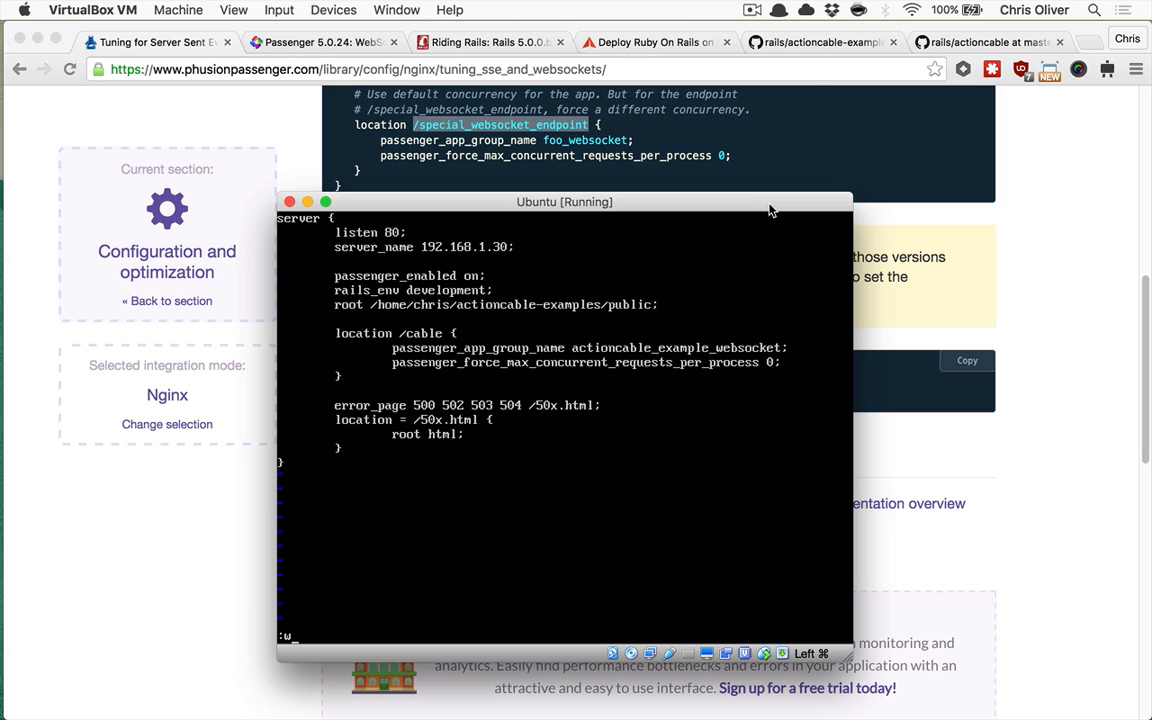
type(":wq")
Save and quit vim, then run 'sudo service nginx restart'.
key("Return")
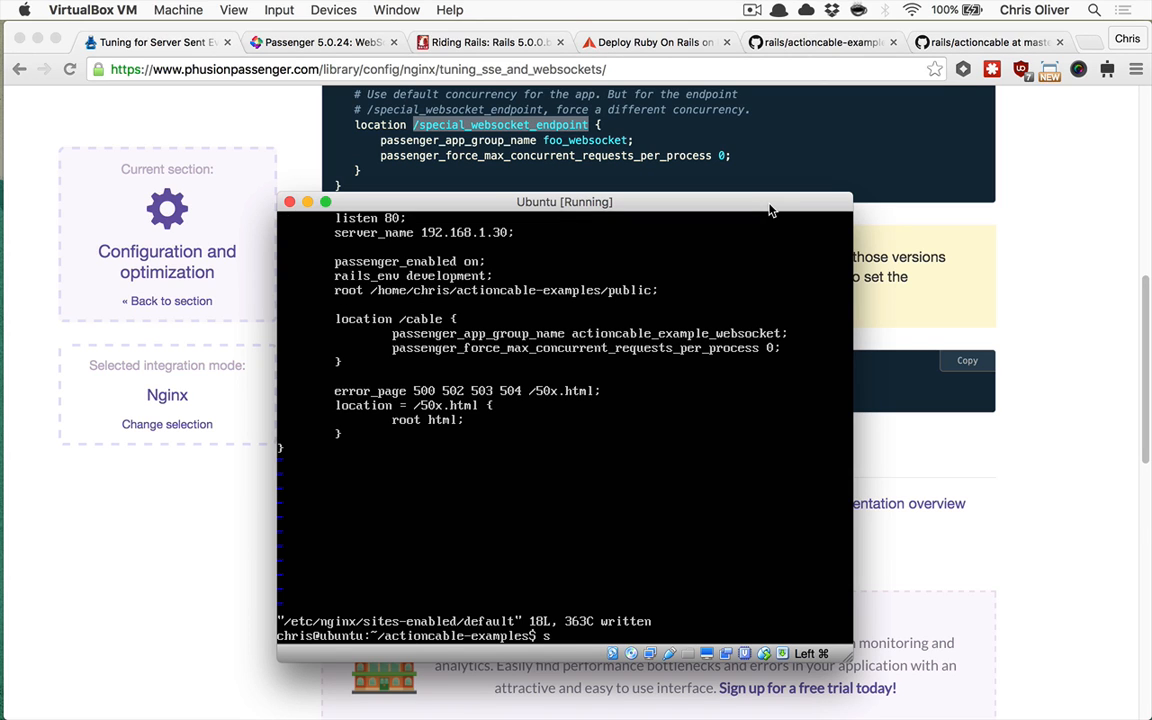
type("sudo service")
type(" nginx restart")
key("Return")
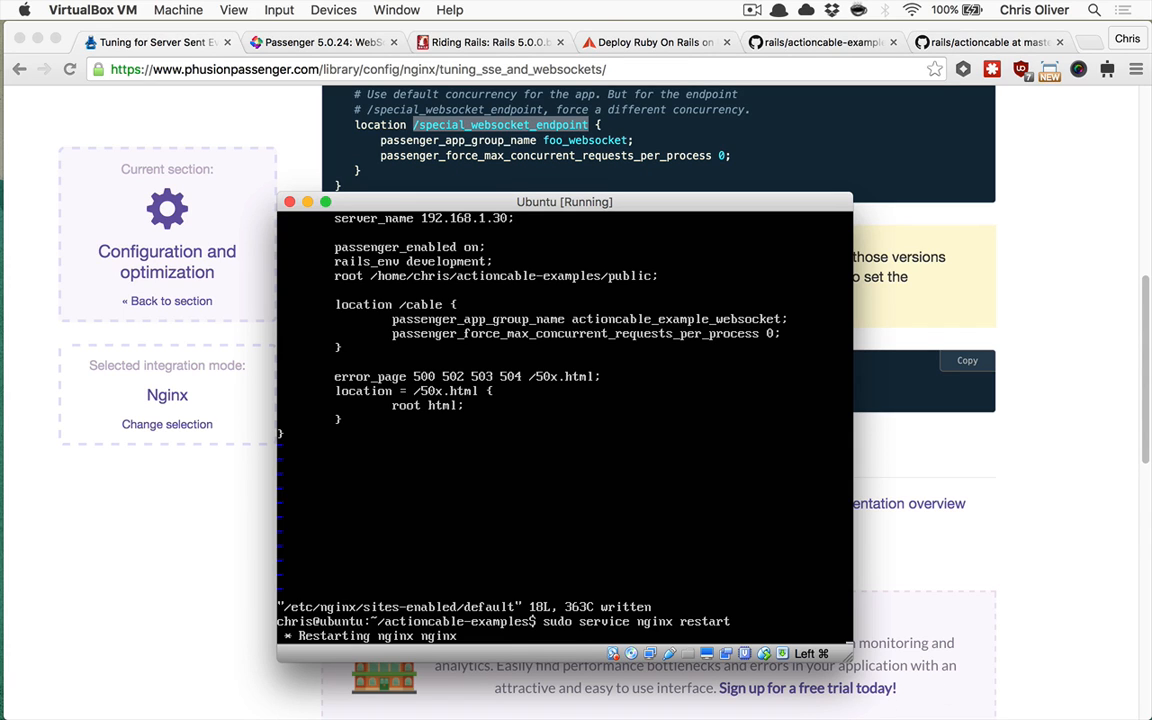
Load the app at 192.168.11.6 in a new Chrome tab, sign in as the first user and open the Tha Shiznit message.
key("super+Tab")
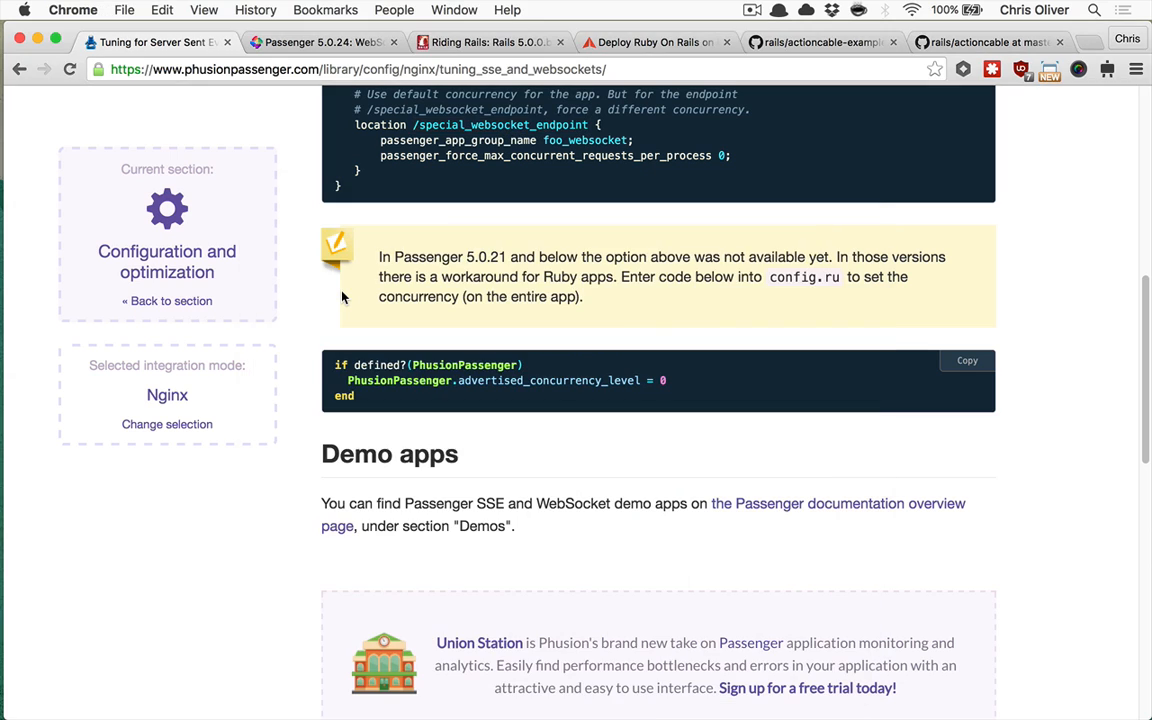
key("super+t")
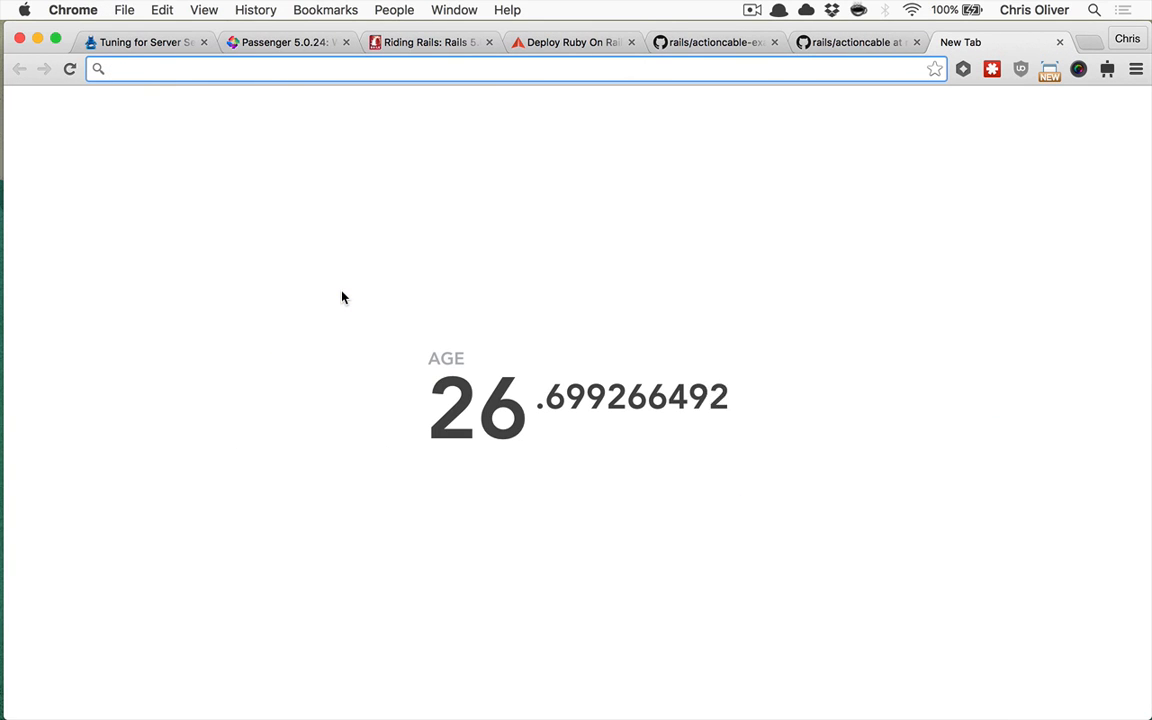
type("192.168.11.6/")
key("Return")
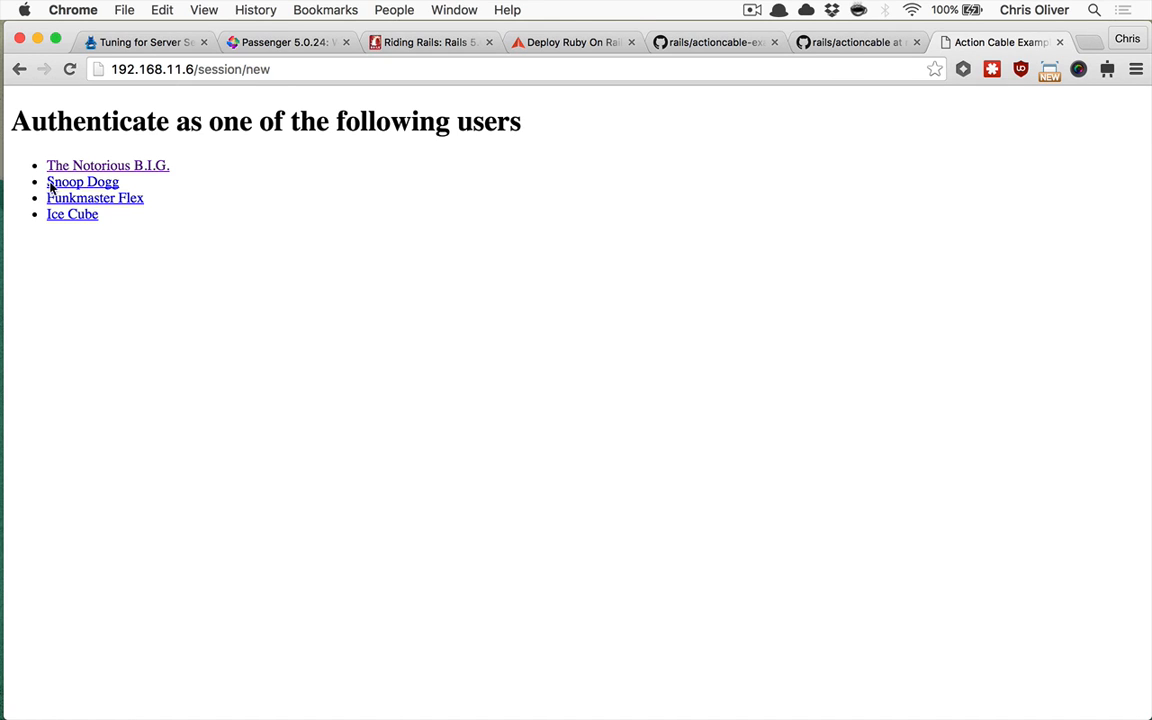
left_click(145, 166)
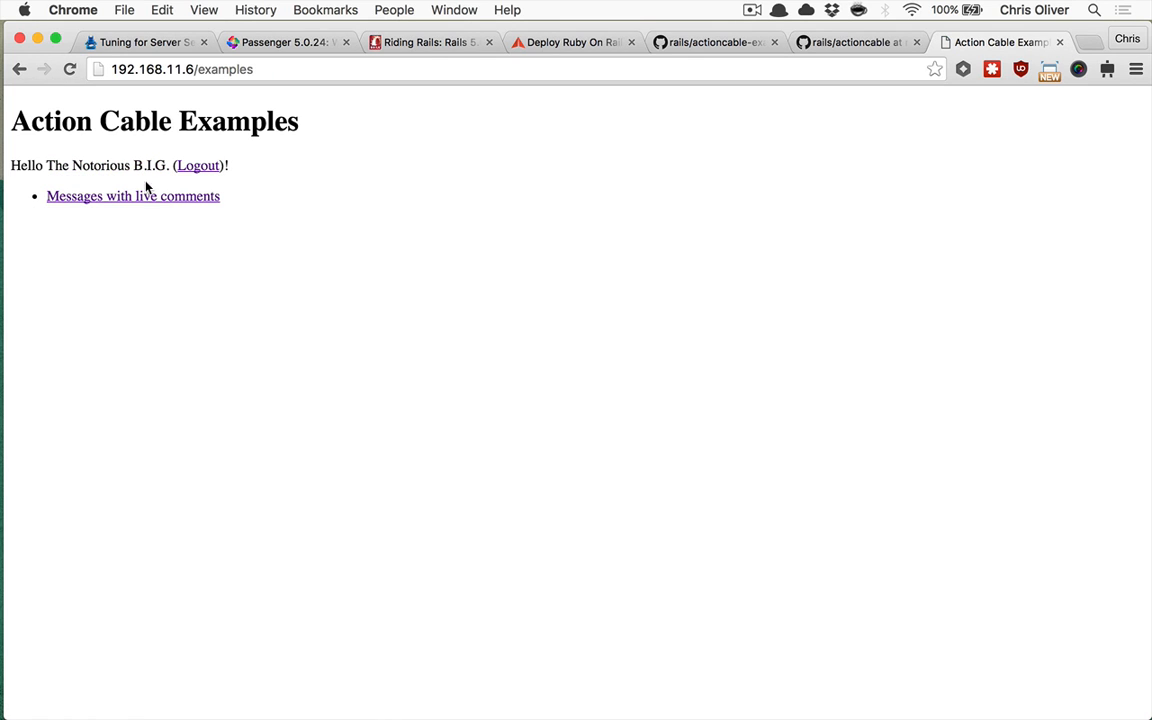
left_click(118, 198)
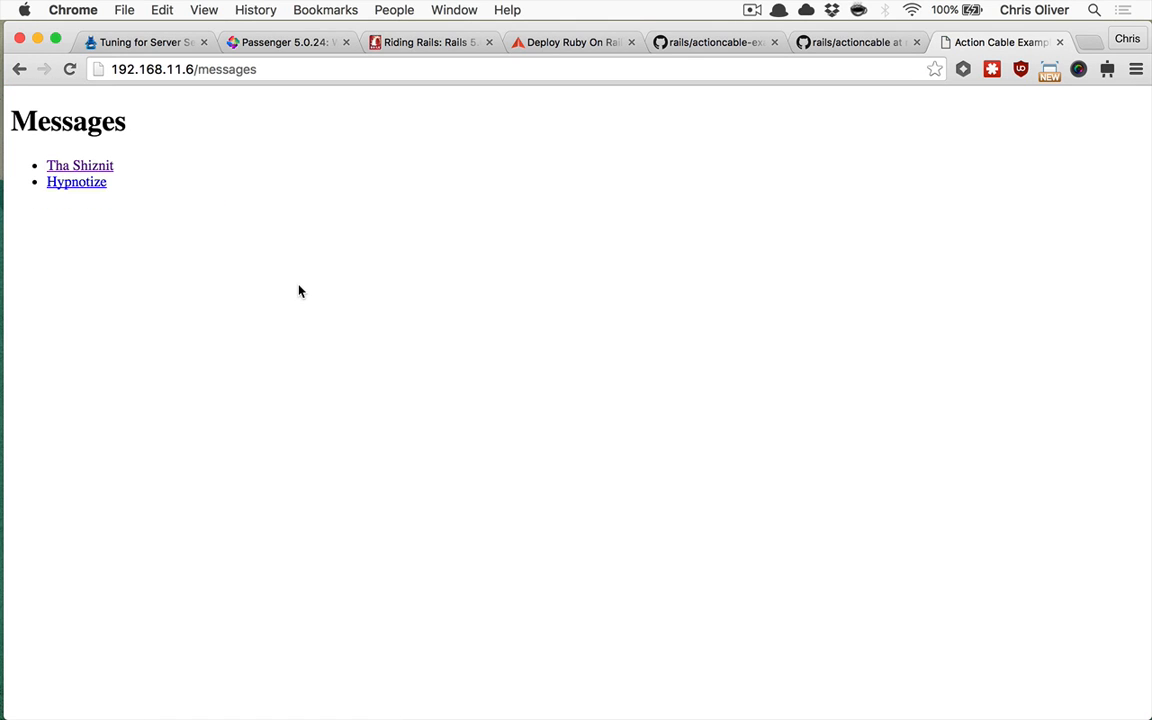
left_click(85, 165)
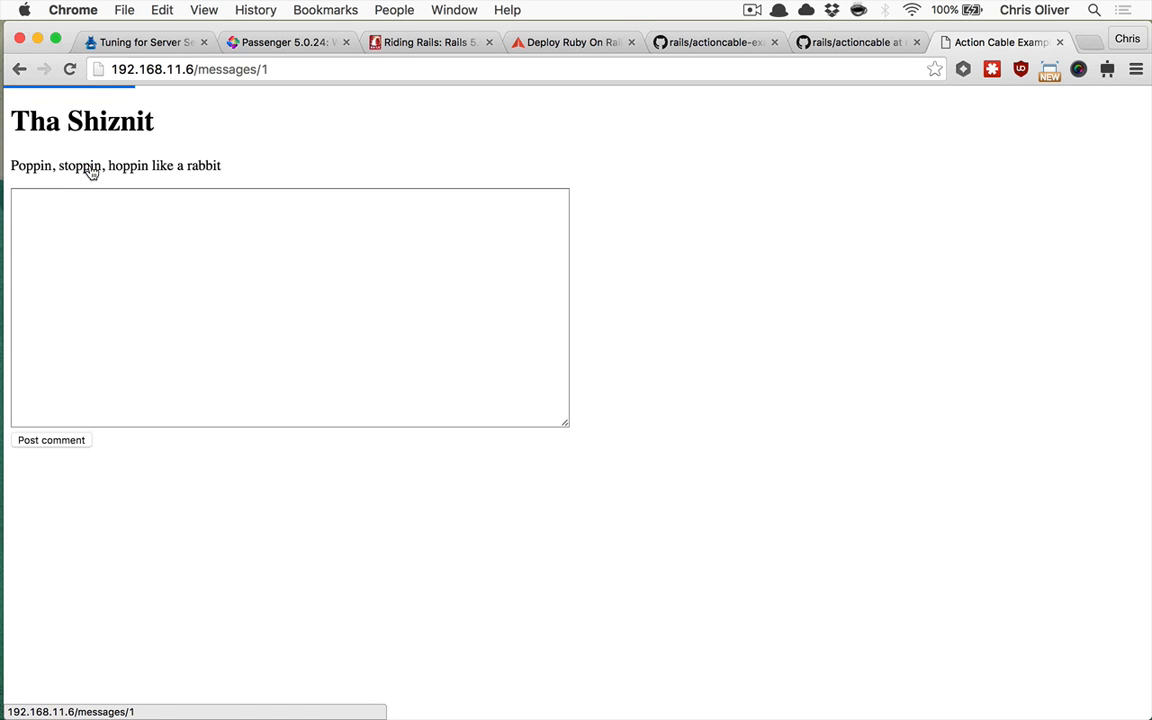
Show the console warning that the WebSocket connection to ws://192.168.11.6/cable failed.
key("alt+super+j")
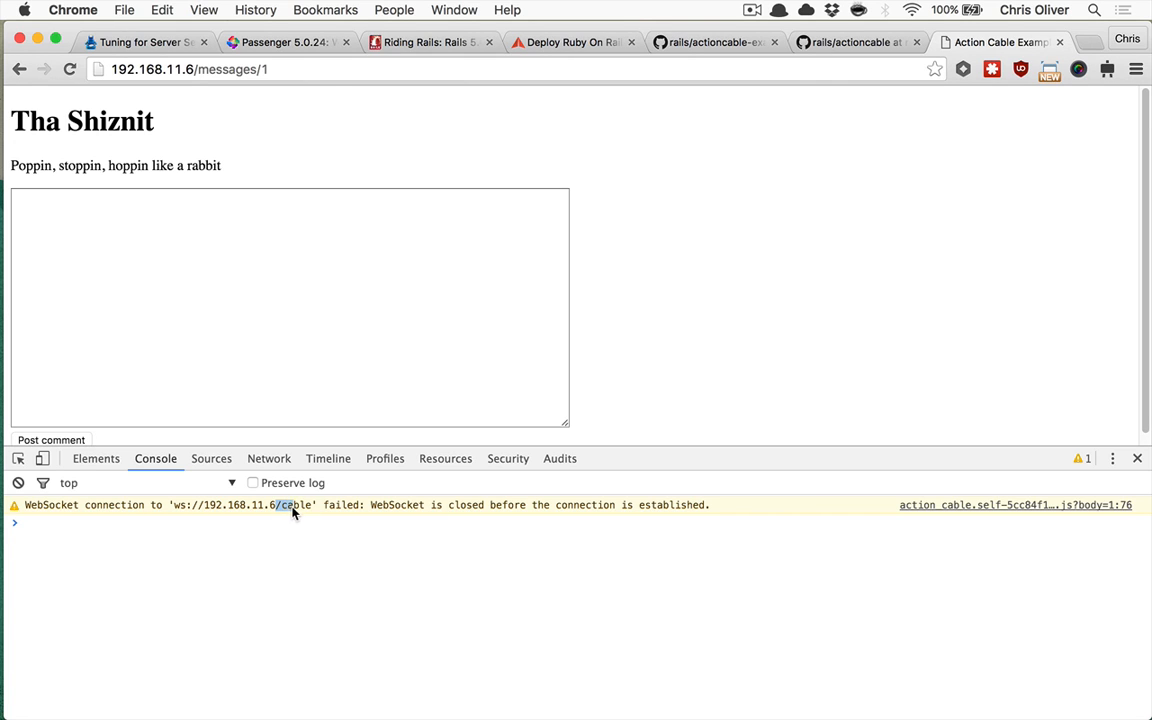
left_click_drag(275, 505, 311, 510)
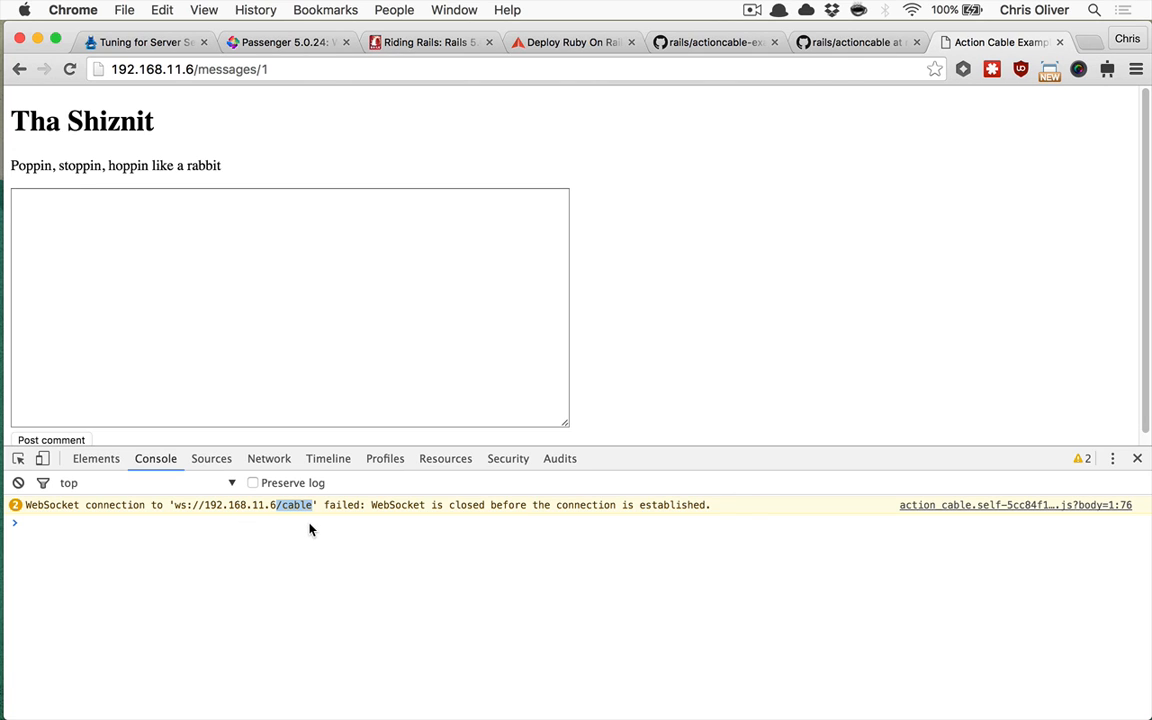
left_click(277, 537)
Page log/development.log to its end, see 'Request origin not allowed' for /cable, and quit back to the shell.
key("super+Tab")
key("super+Tab")
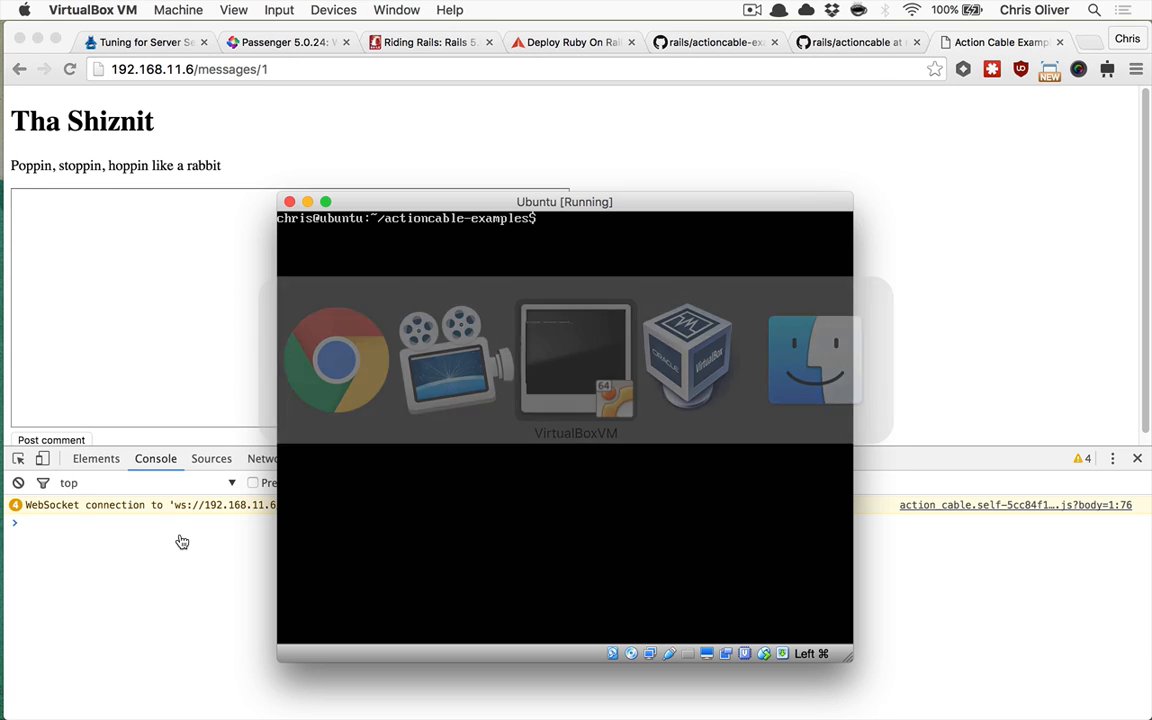
type("less log//")
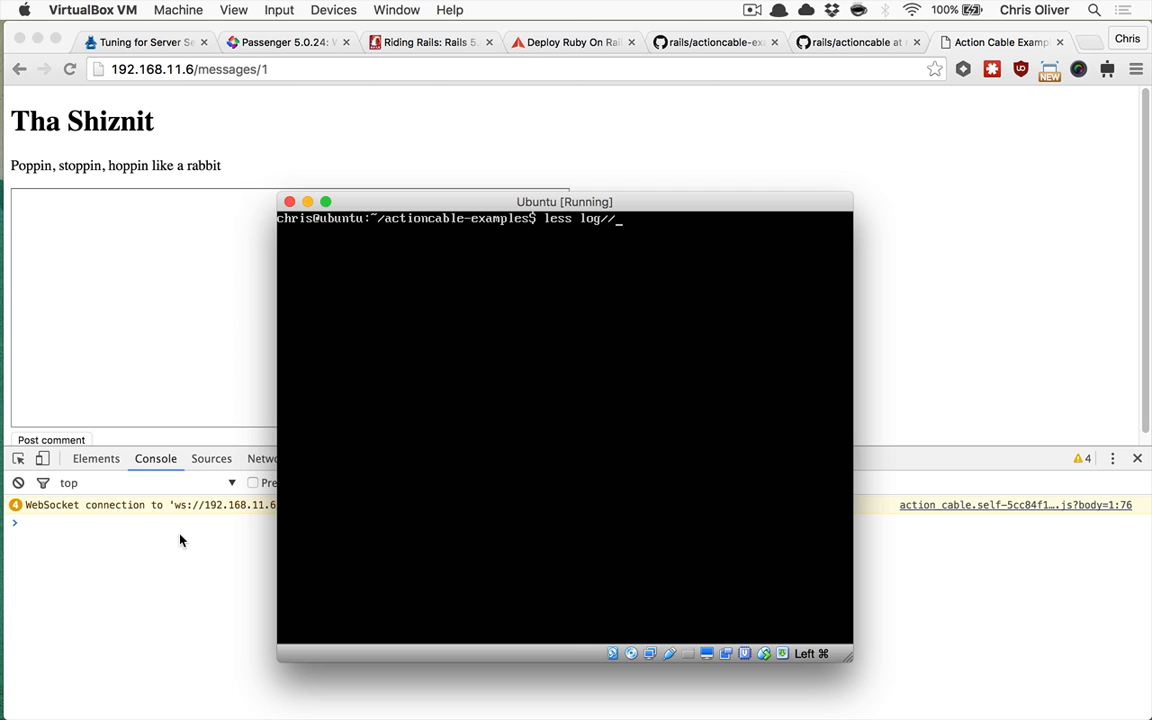
type("d")
key("Tab")
key("Return")
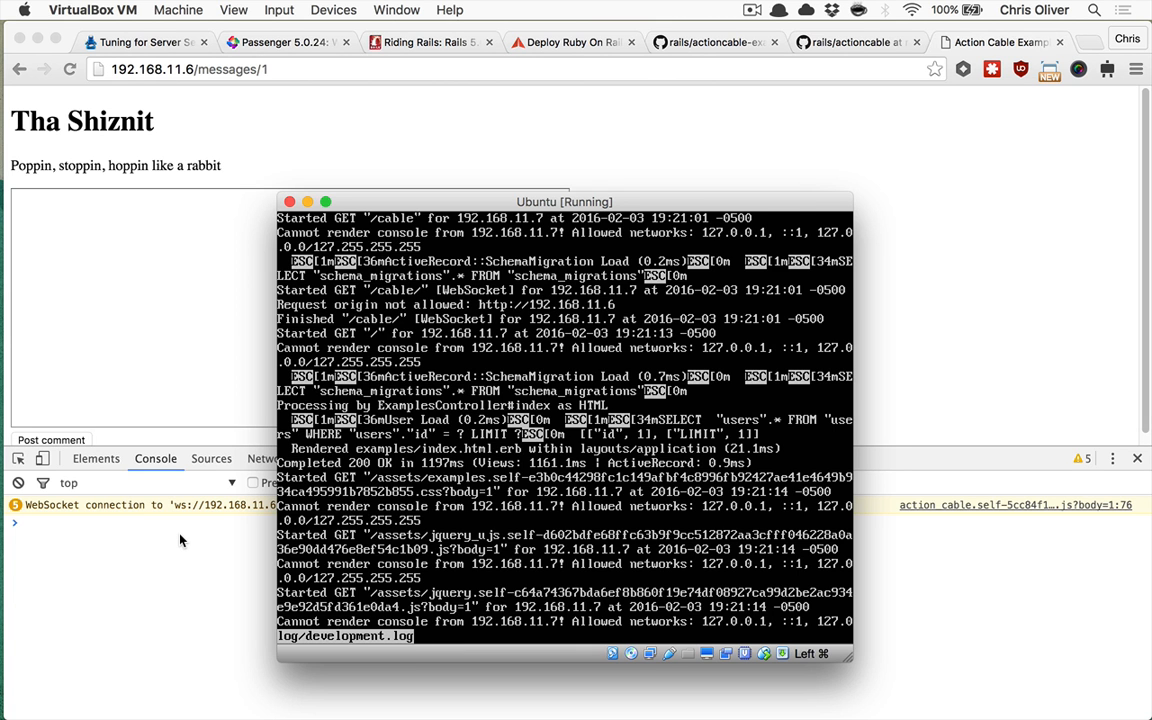
key("shift+g")
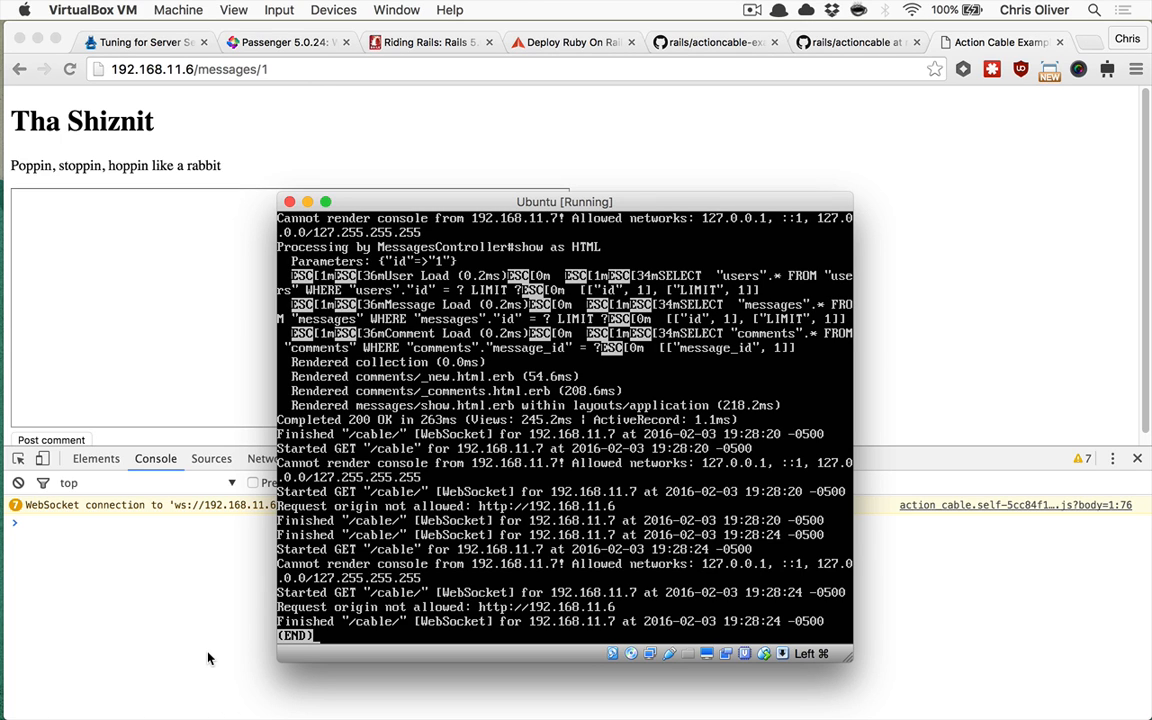
key("q")
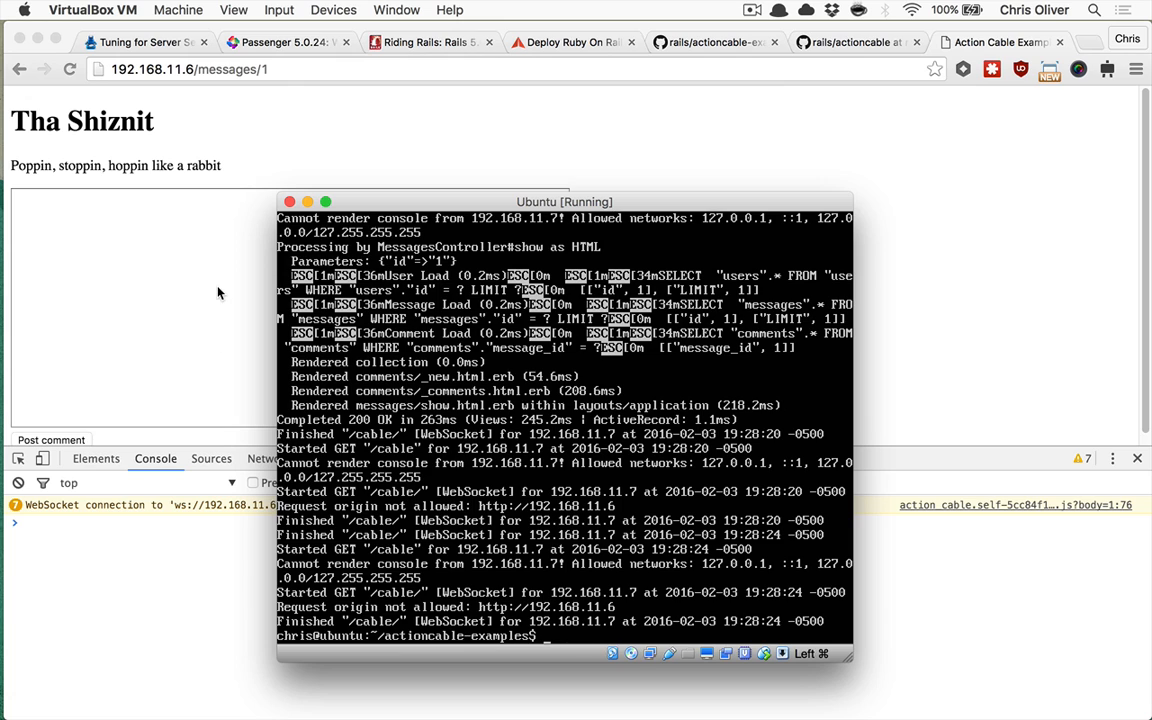
Find the README's allowed_request_origins config line via a 'request_origin' search and copy it.
left_click(195, 256)
left_click(812, 42)
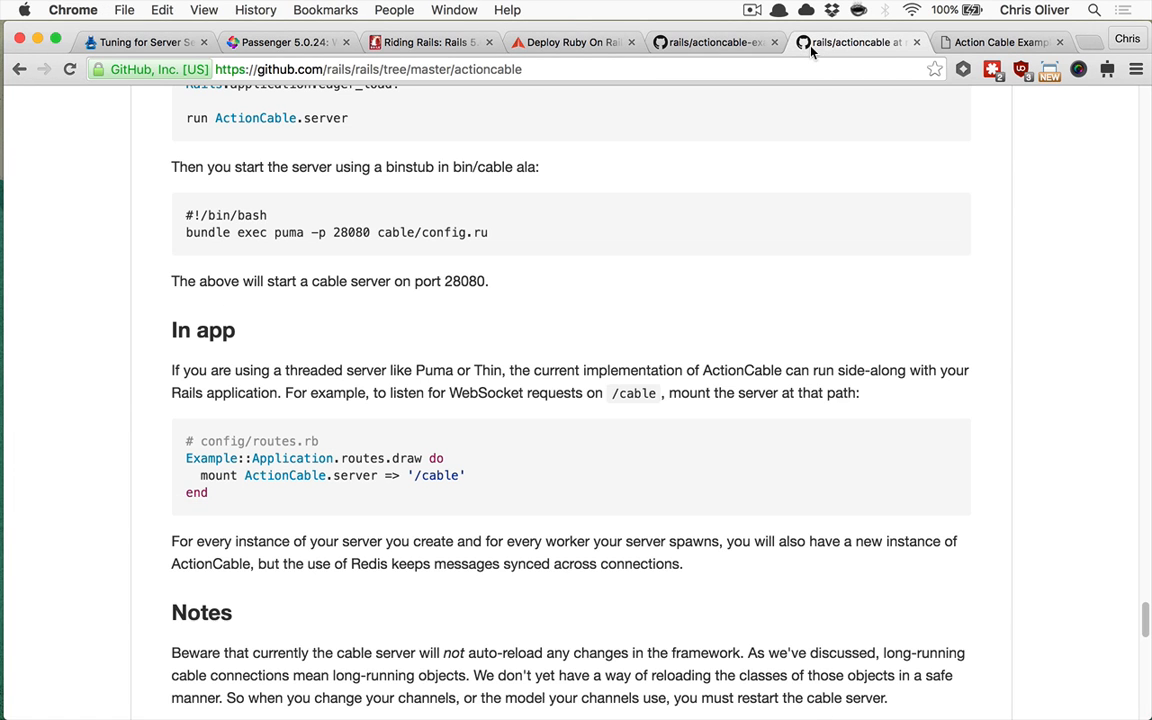
key("super+f")
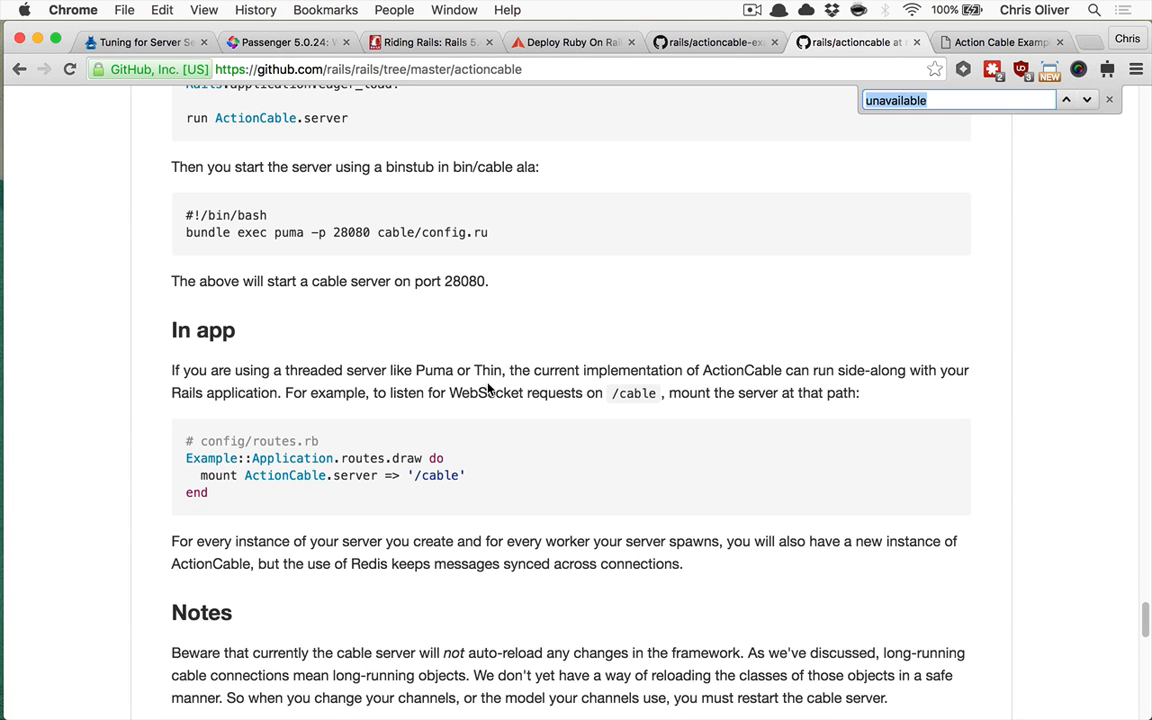
type("request_origin")
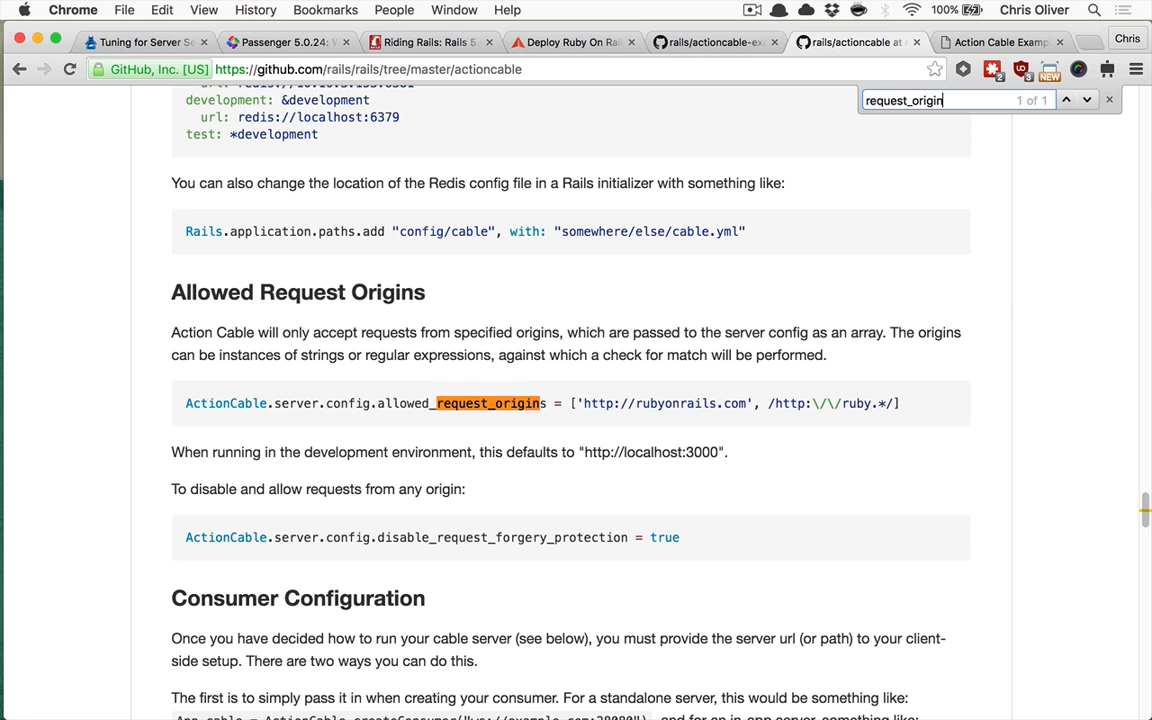
triple_click(319, 411)
left_click(362, 410)
triple_click(362, 408)
key("super+c")
left_click(362, 408)
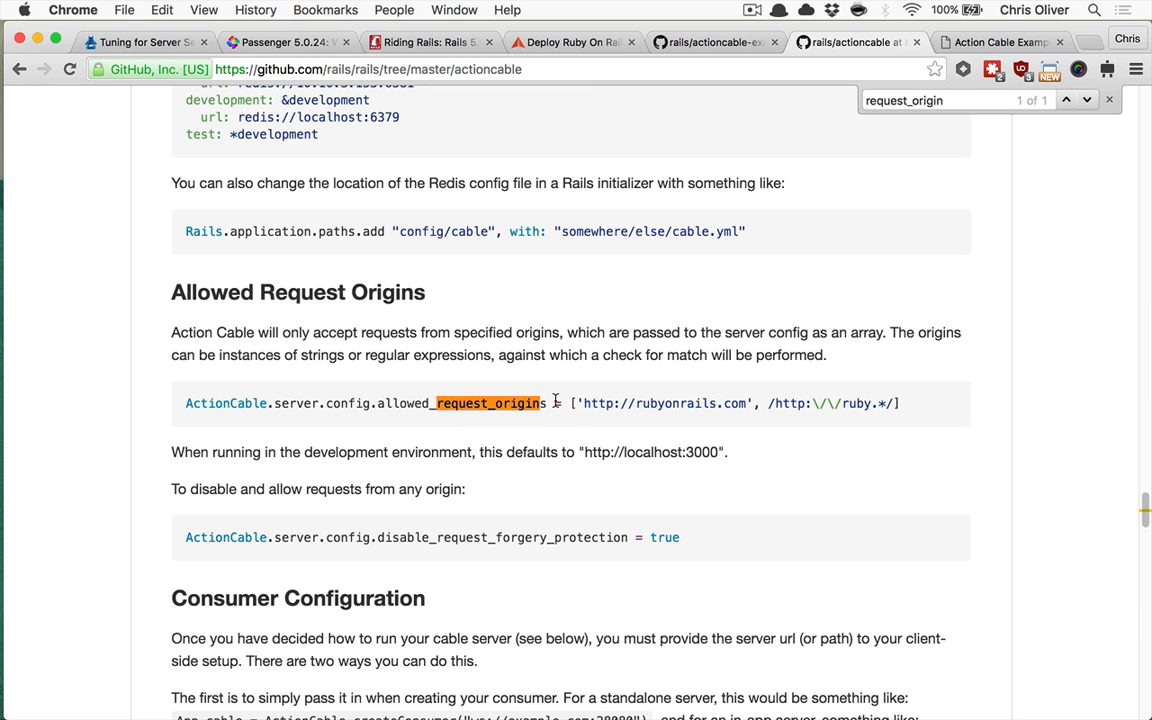
left_click_drag(575, 403, 271, 386)
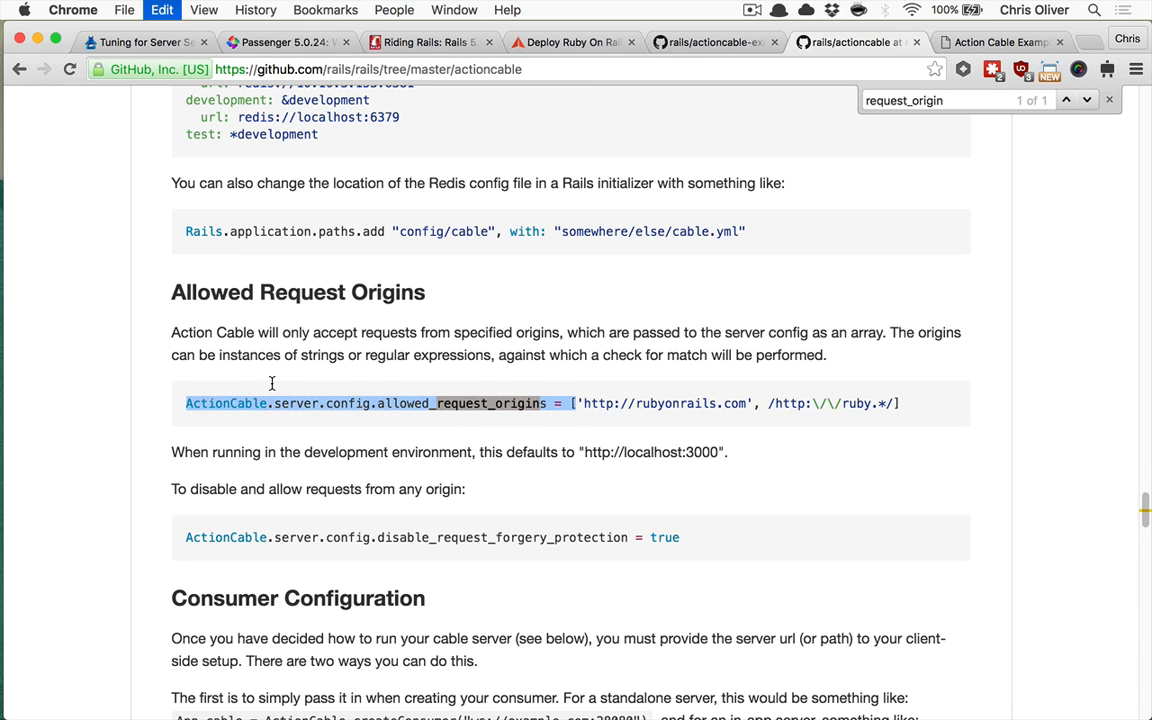
key("super+Tab")
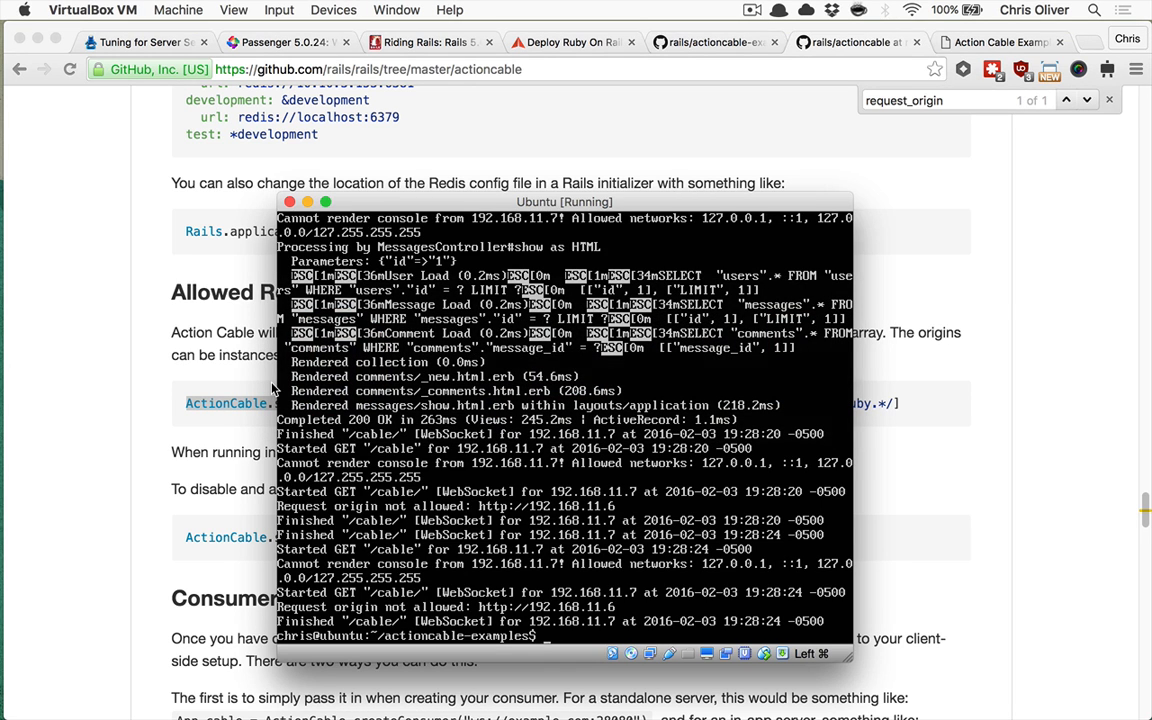
Edit config/environments/development.rb in vim and jump to the end of the file.
key("ctrl+l")
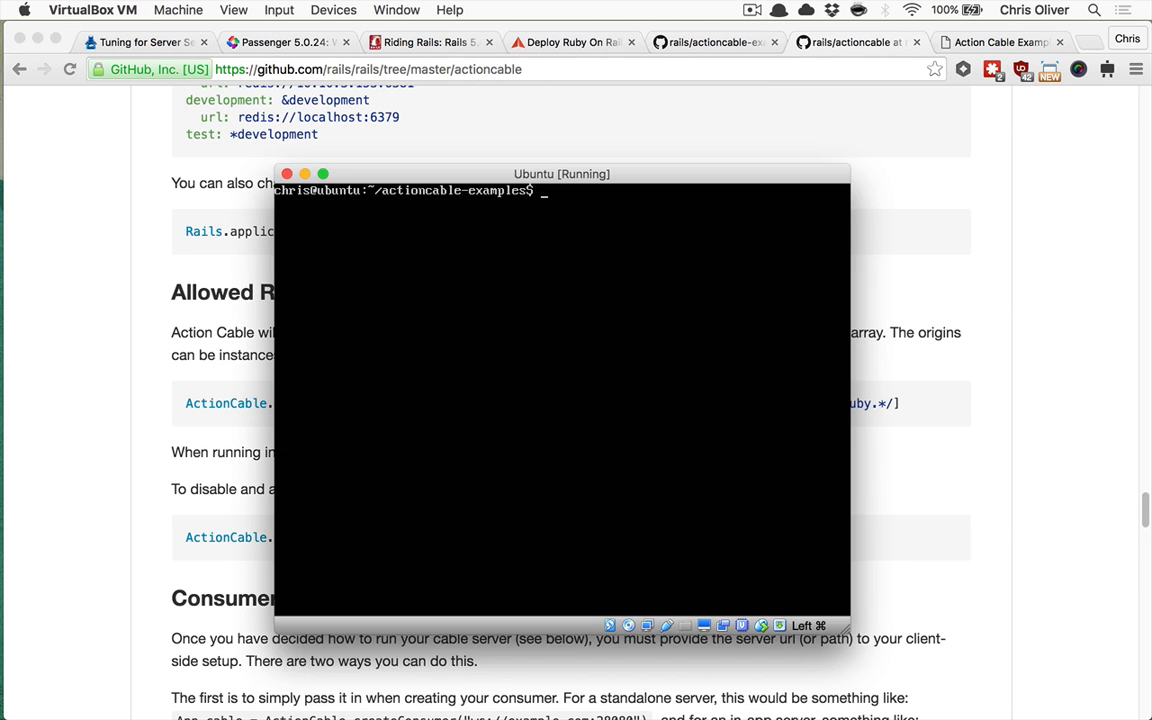
type("vim config/environments/d")
key("Tab")
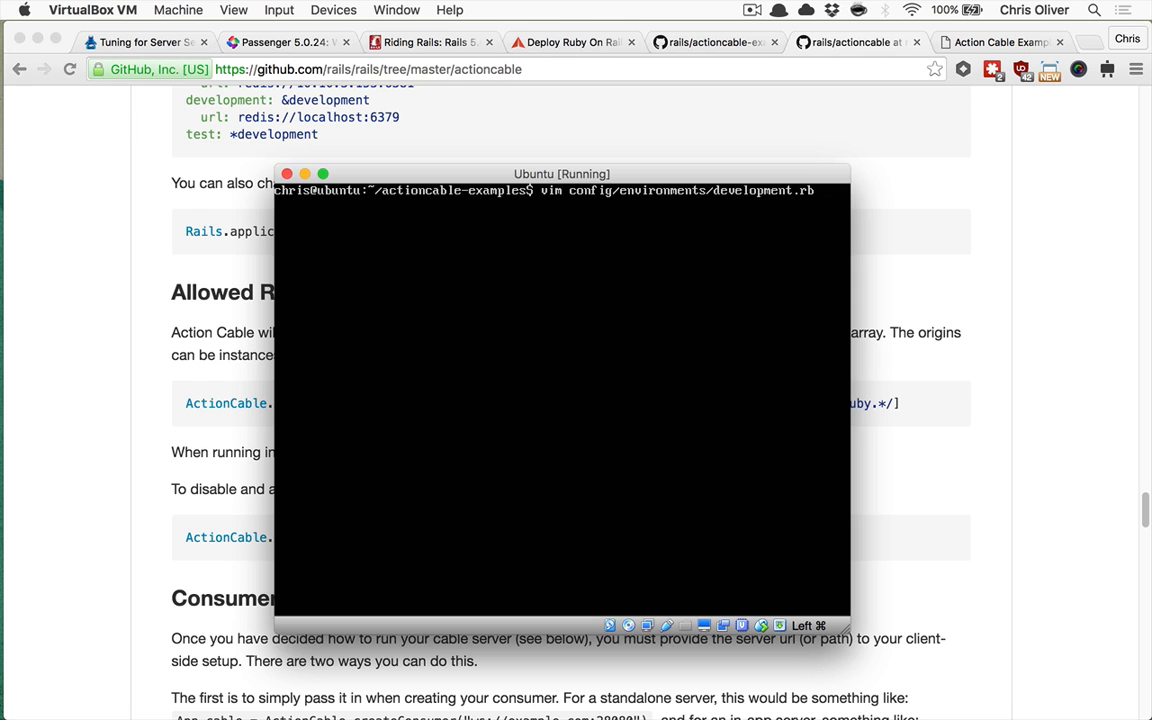
key("Return")
key("shift+g")
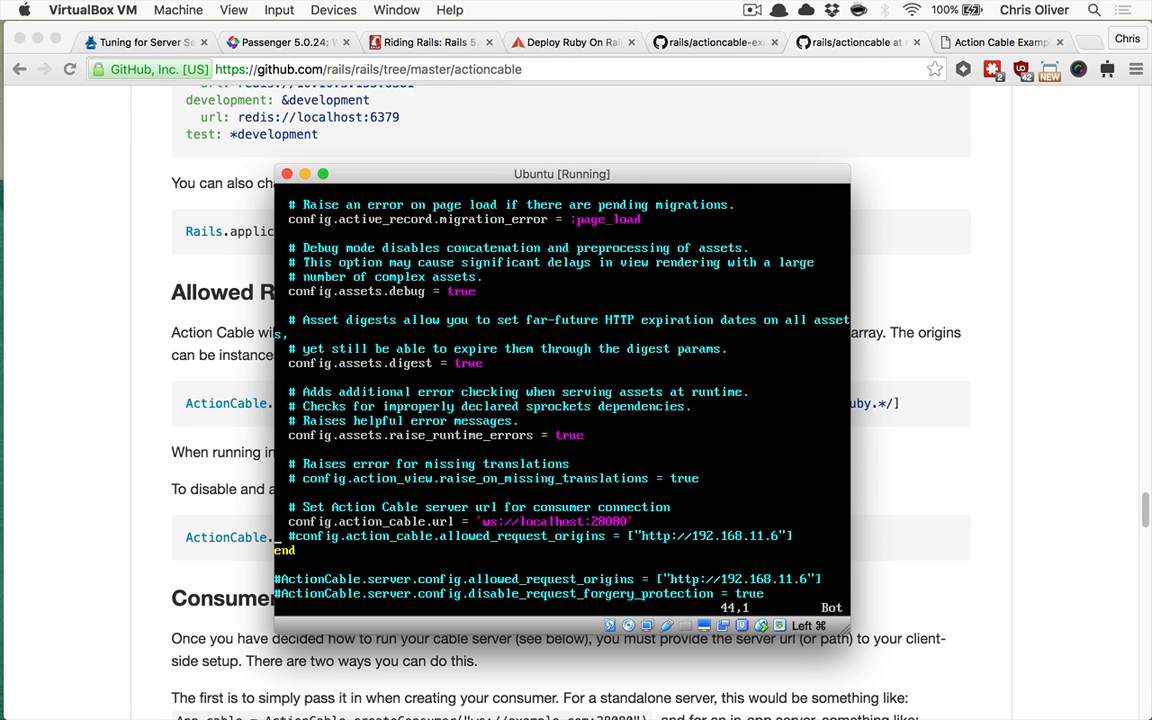
Toggle the comment mark on the ActionCable.server.config origins line and review it.
key("j")
key("j")
key("j")
key("x")
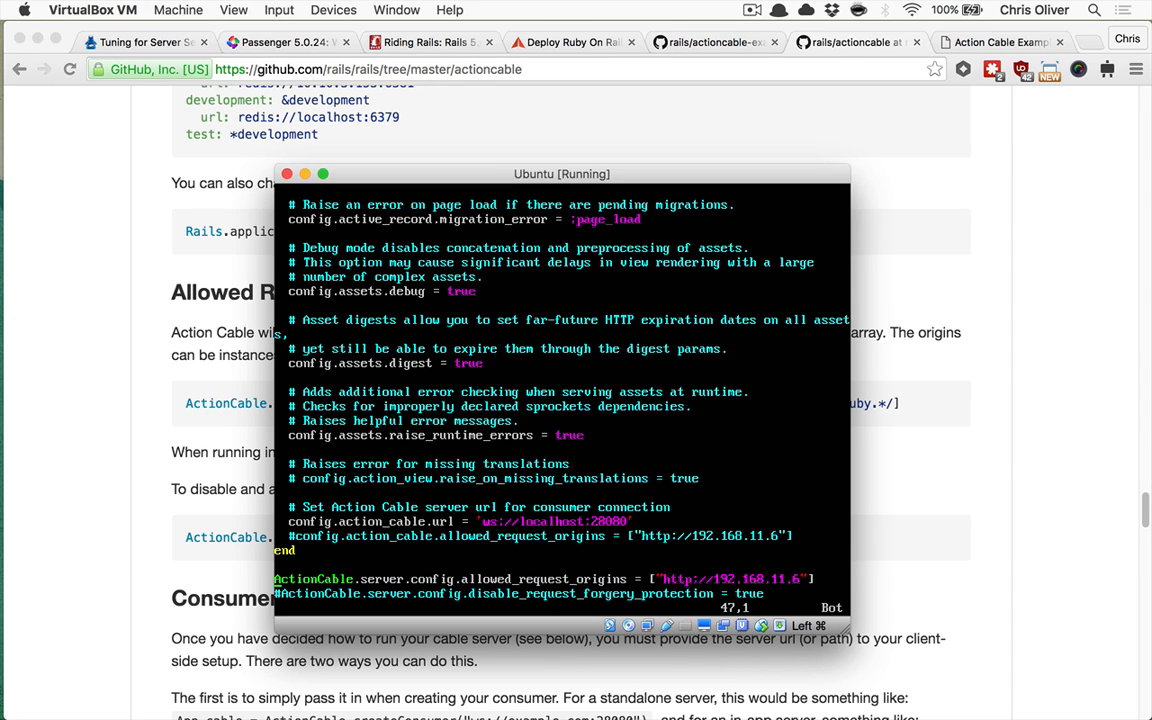
key("w")
key("w")
key("w")
key("shift+v")
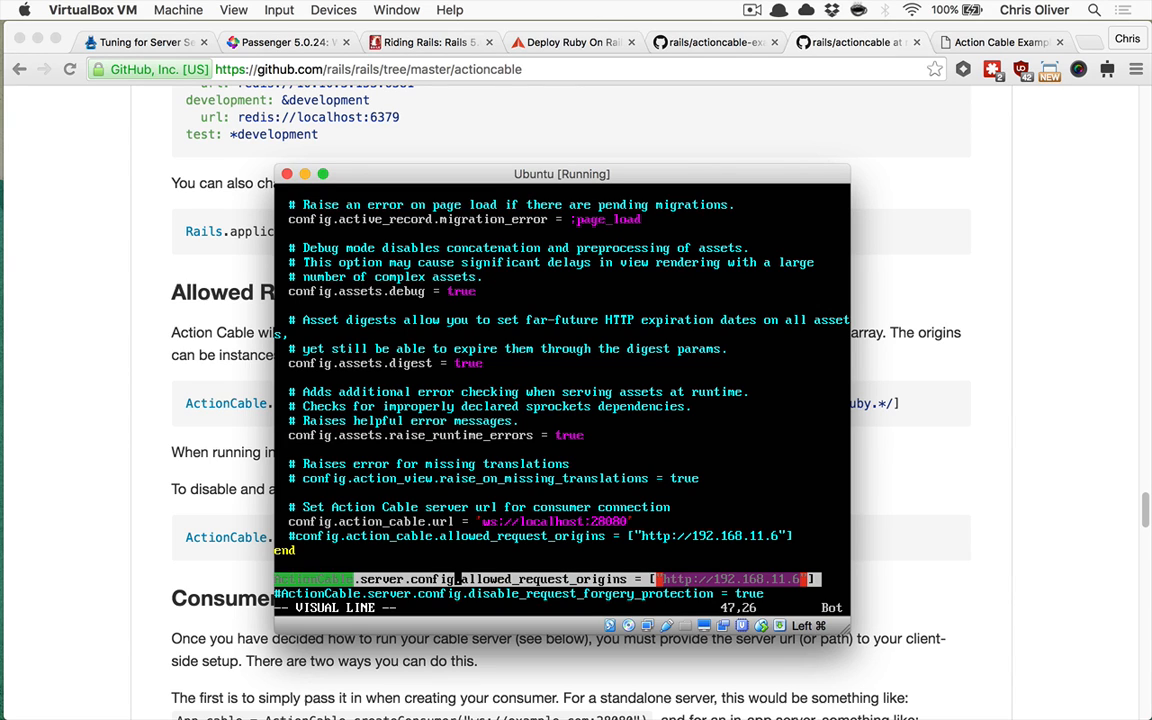
key("Escape")
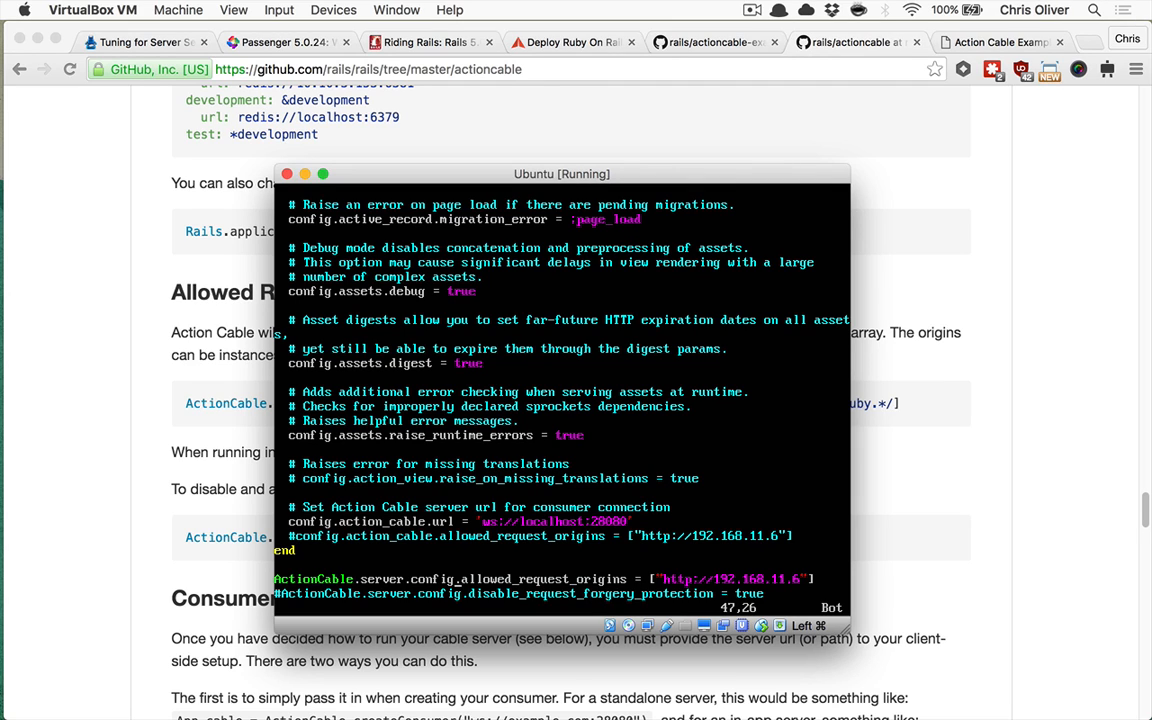
key("k")
key("j")
type("I#")
Uncomment the config.action_cable.allowed_request_origins line and add a blank line above it.
key("Up")
key("Up")
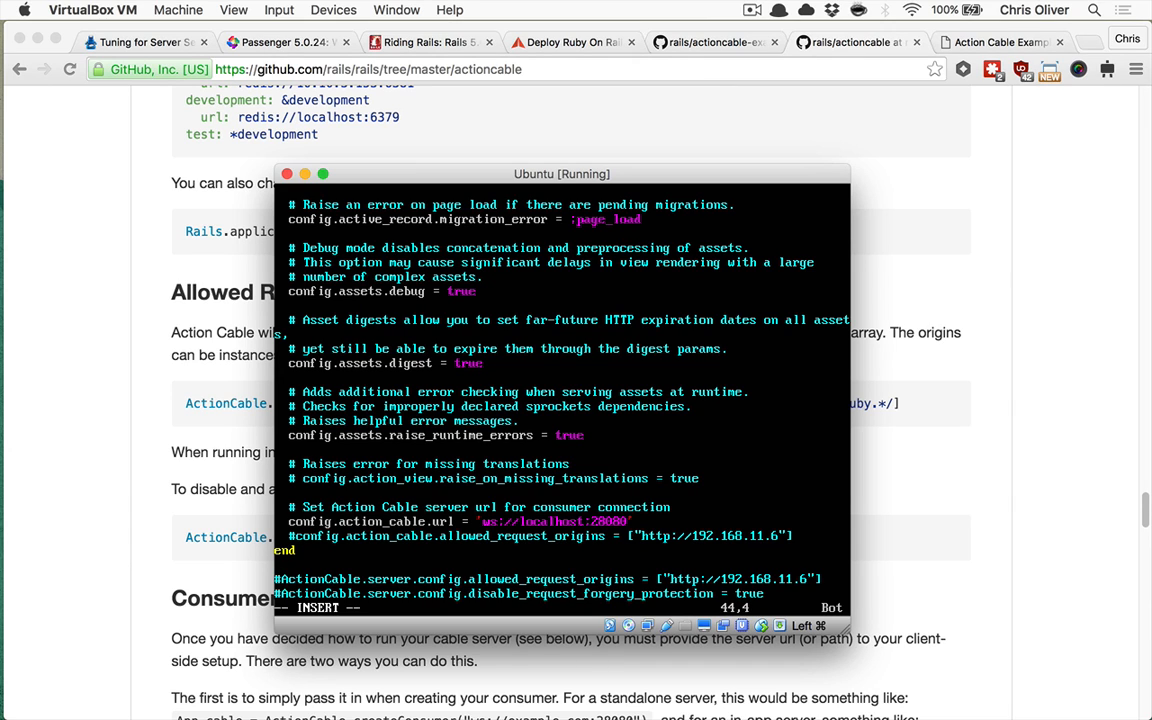
key("Delete")
key("Escape")
key("V")
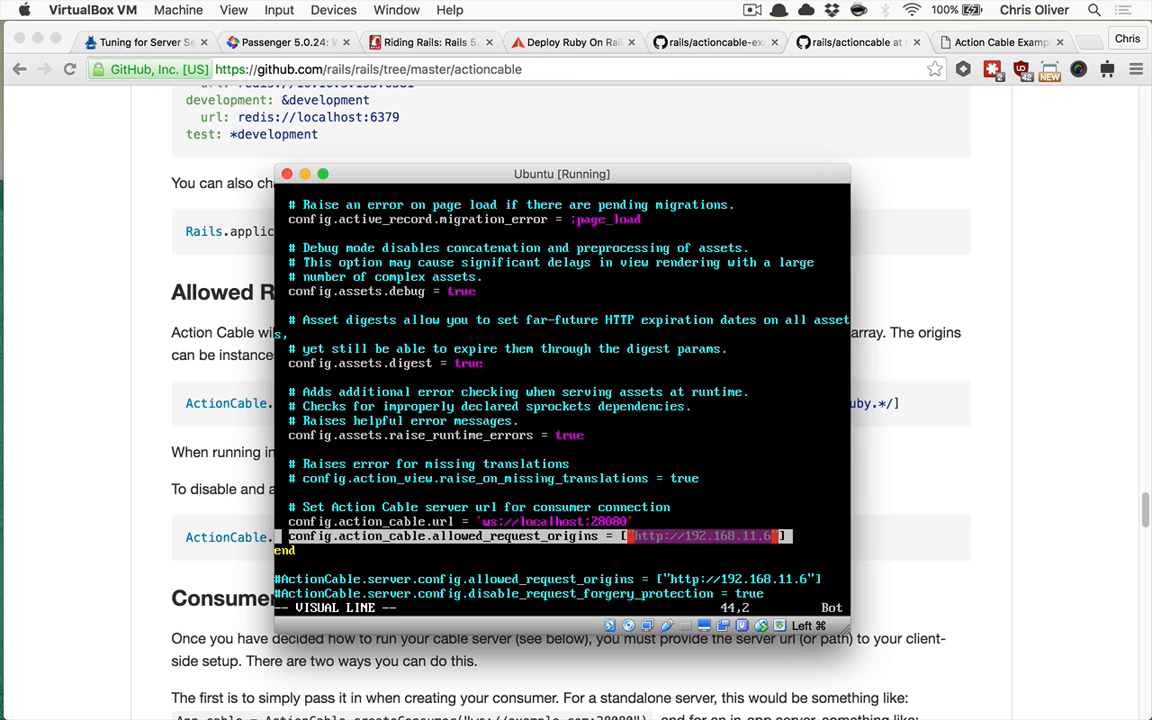
key("Escape")
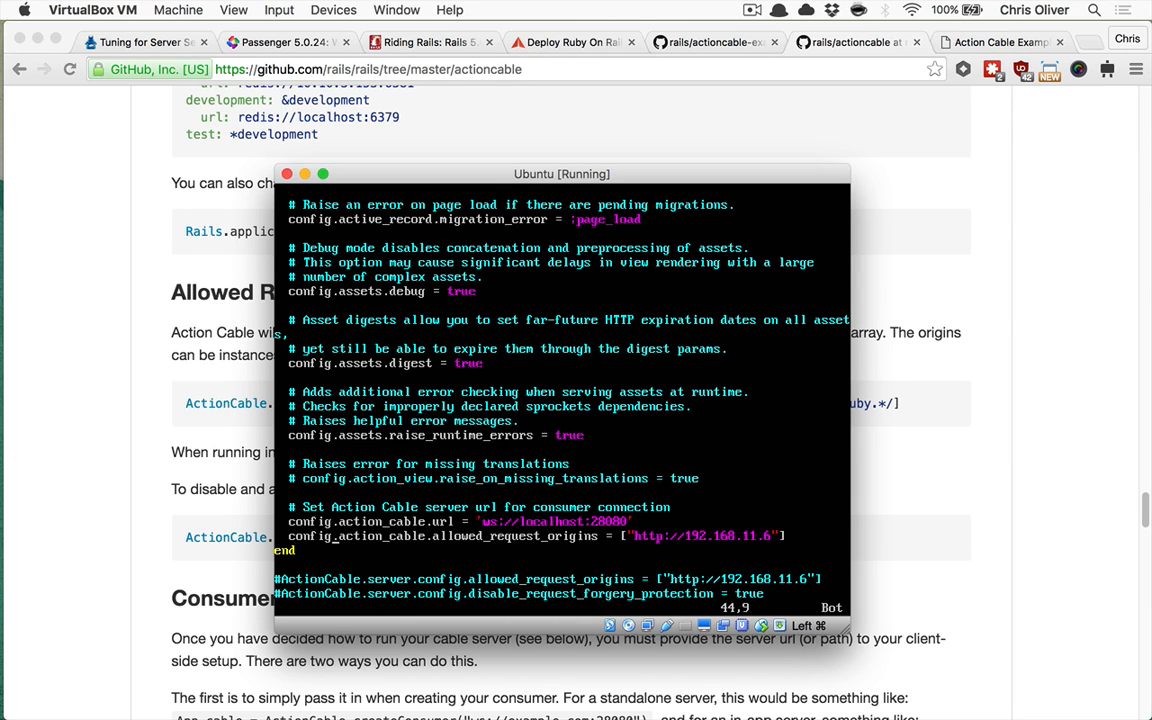
key("End")
key("Right")
key("Right")
key("V")
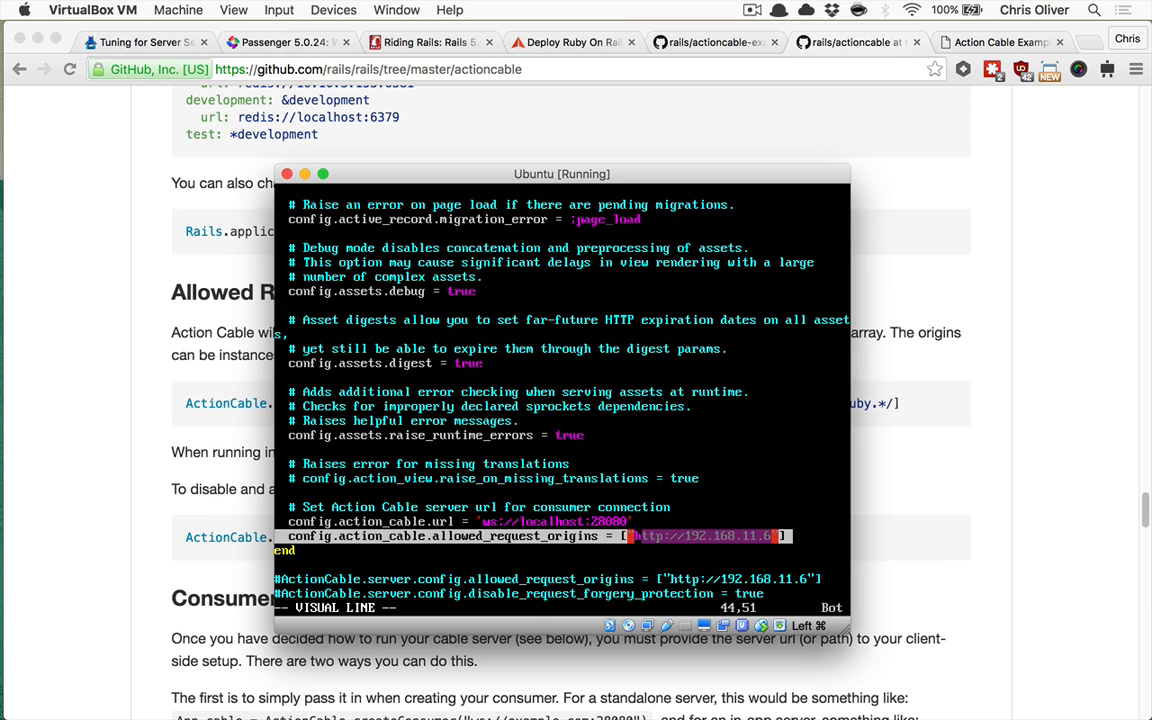
key("Escape")
key("O")
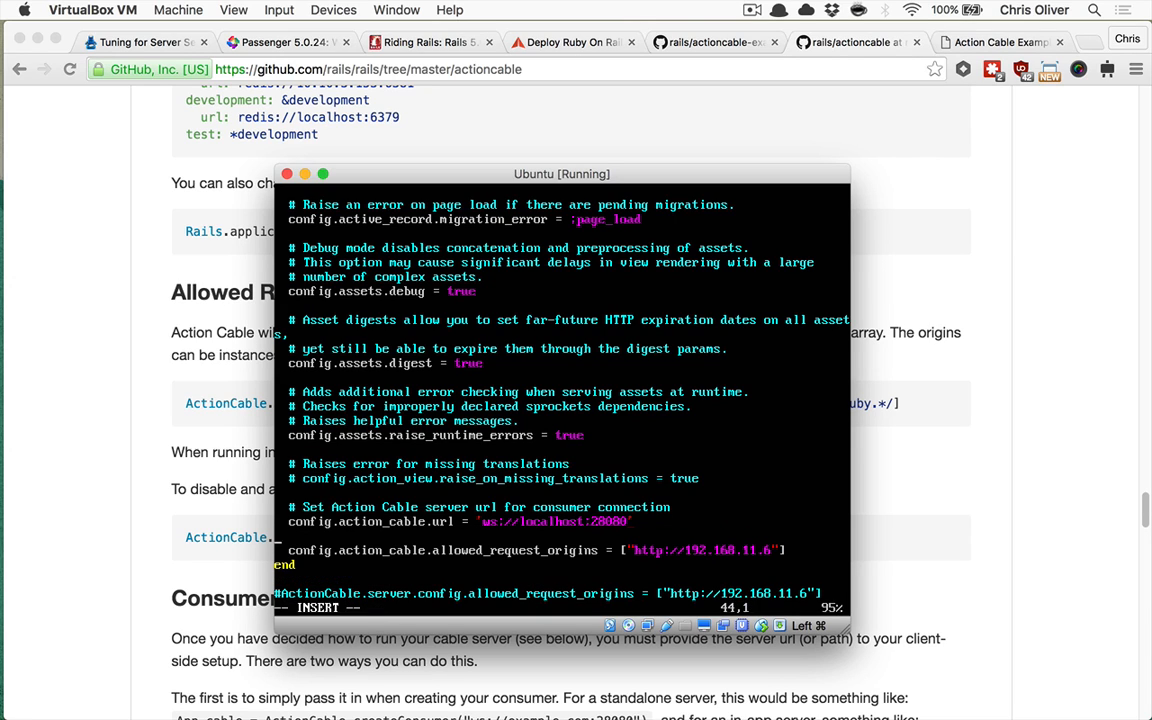
key("Escape")
Replace the Action Cable url ws://localhost:28080 with '/cable'.
key("j")
key("k")
key("V")
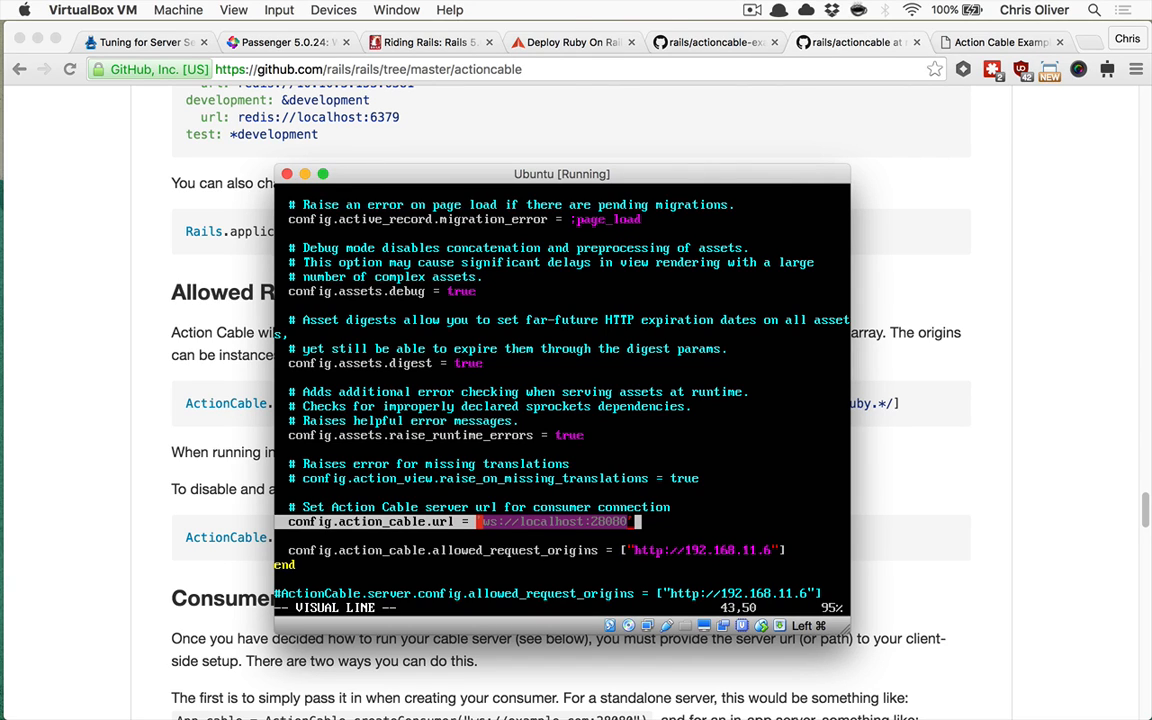
key("Escape")
key("v")
key("b")
key("b")
key("b")
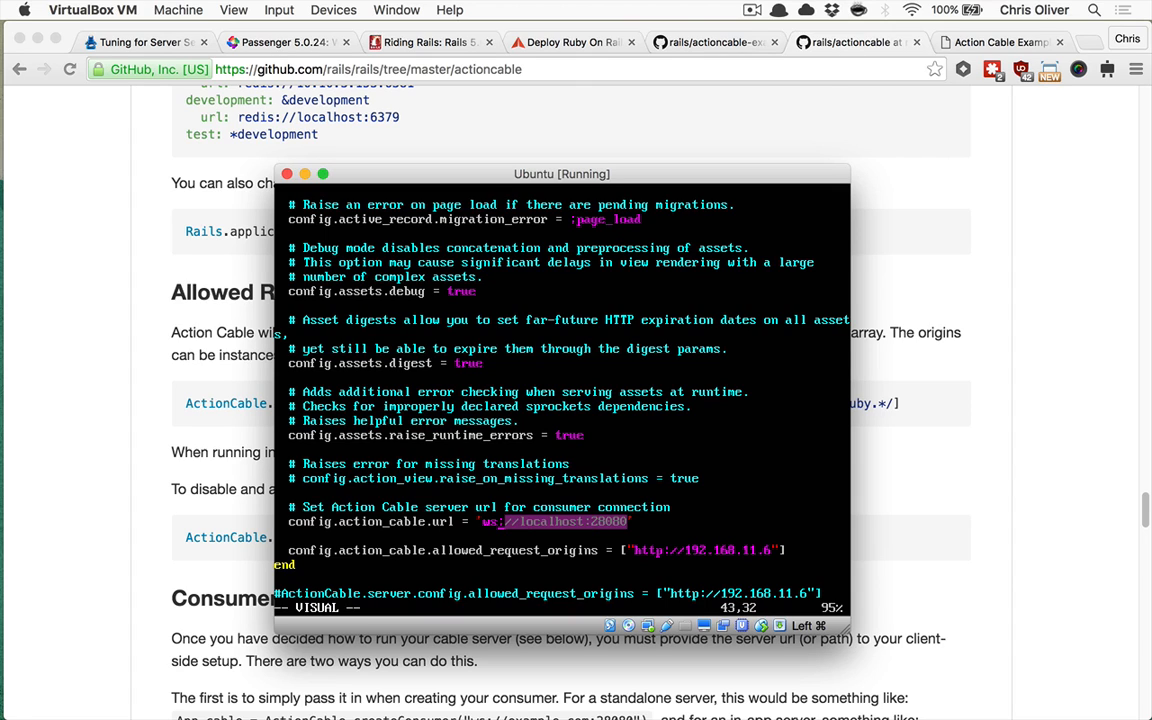
type("c")
type("/cable")
key("Escape")
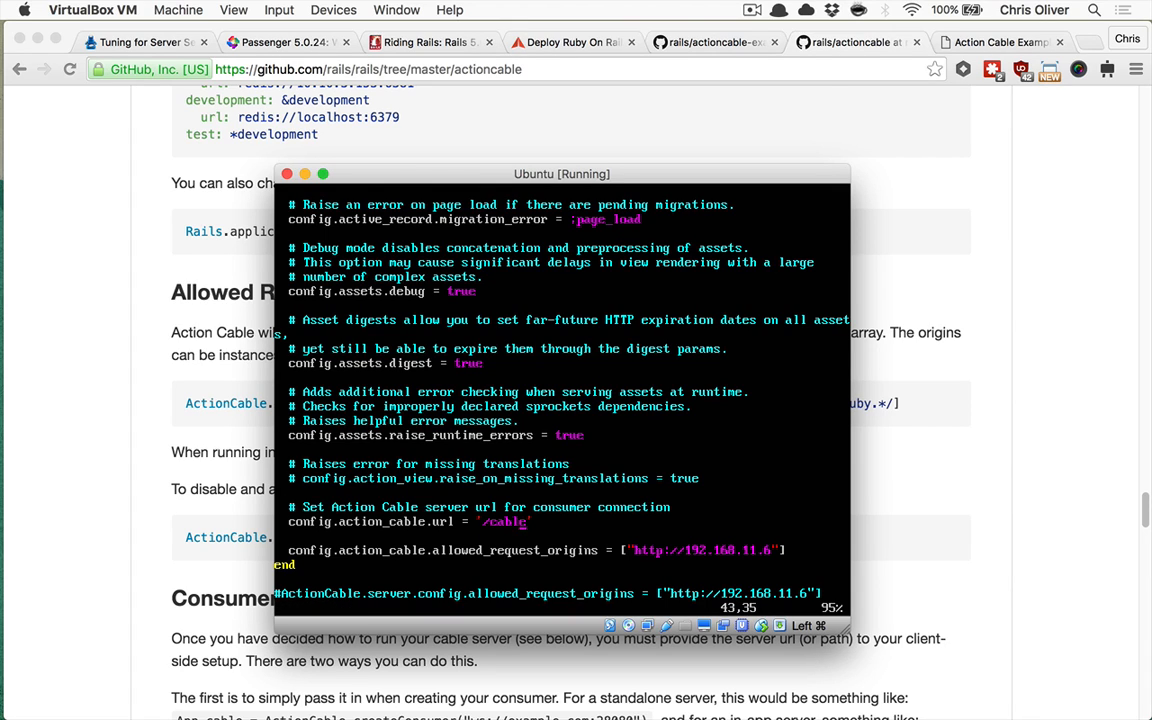
key("k")
key("k")
key("shift+v")
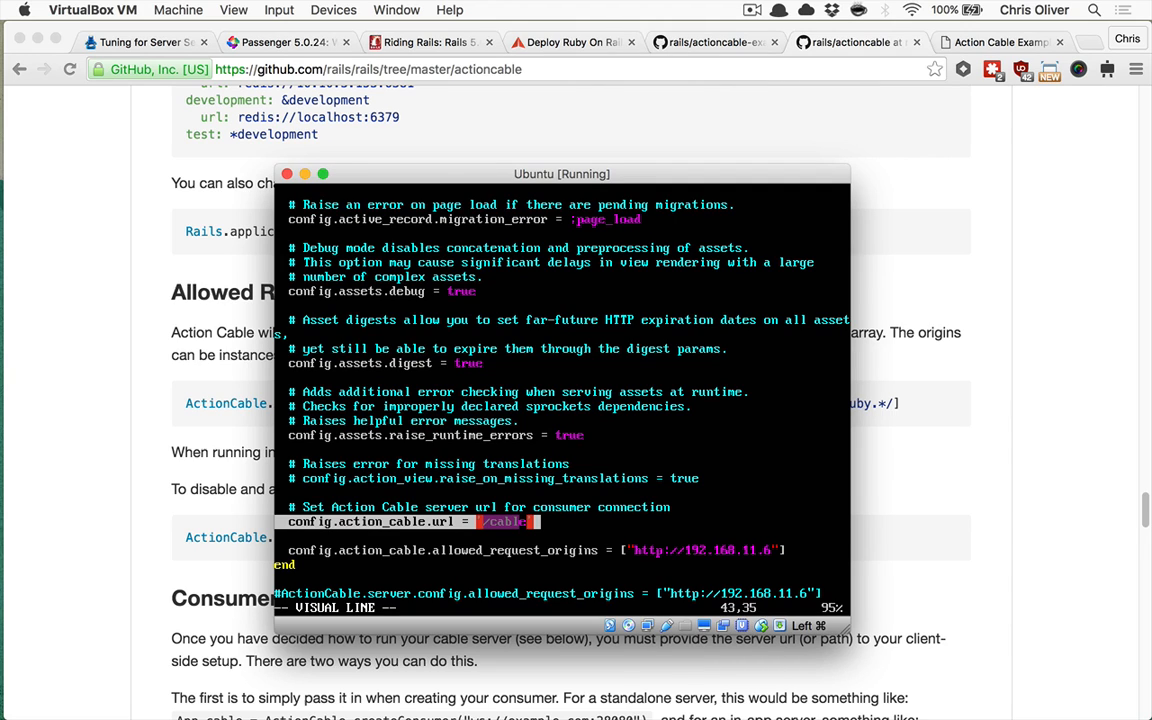
key("Escape")
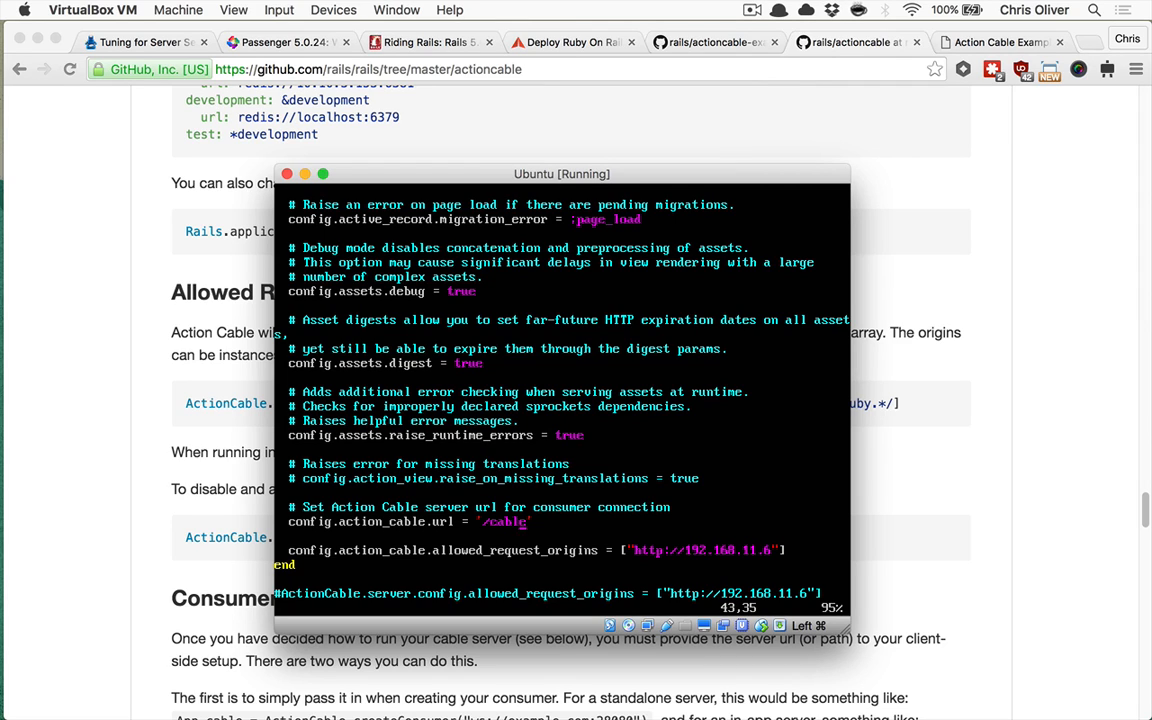
key("j")
key("j")
key("shift+v")
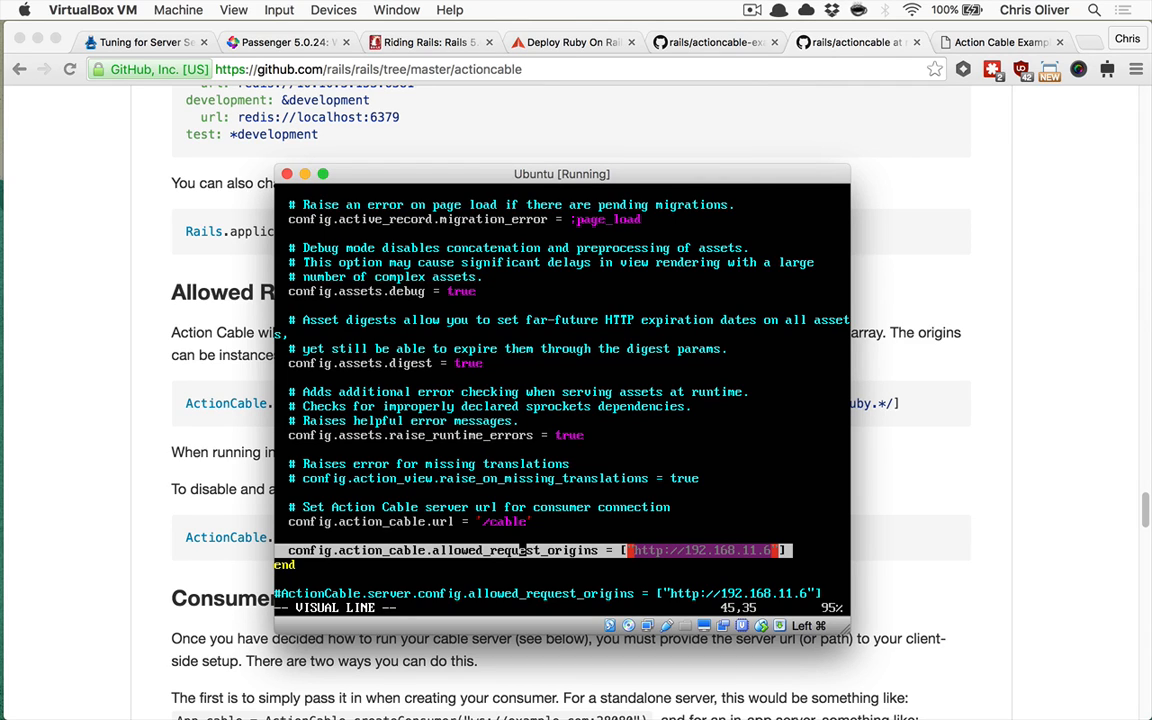
key("Escape")
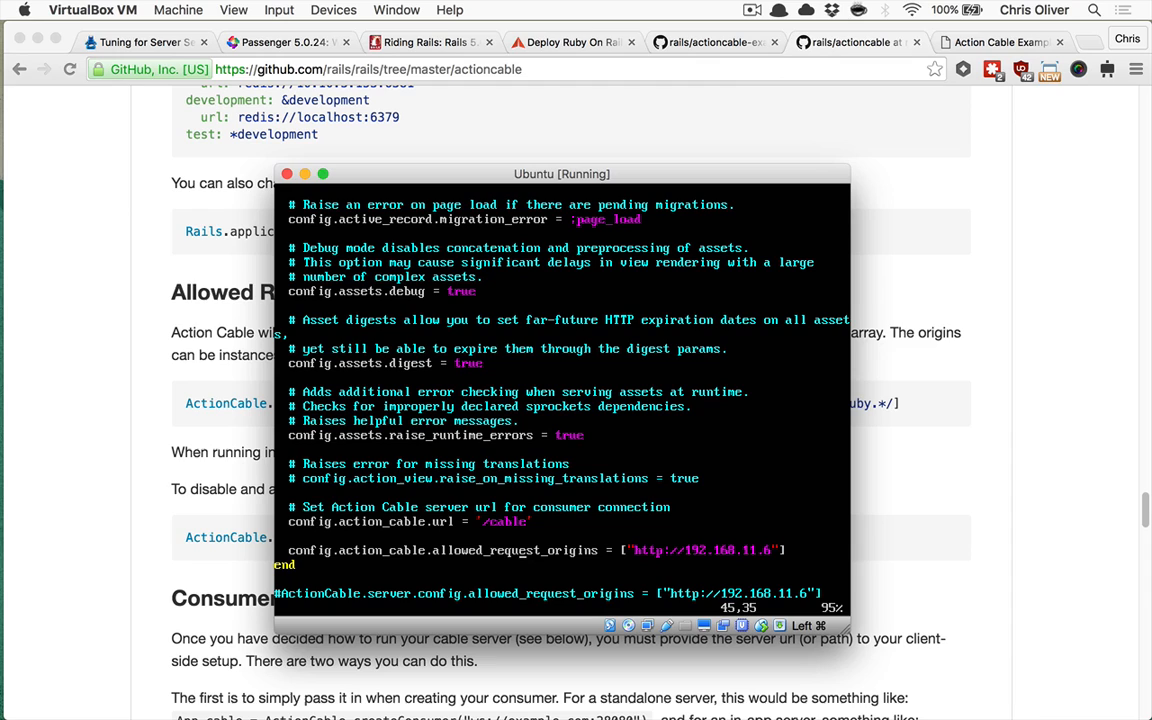
key("w")
key("w")
key("v")
key("l")
key("l")
key("l")
key("Escape")
key("h")
key("h")
key("v")
key("l")
key("l")
key("l")
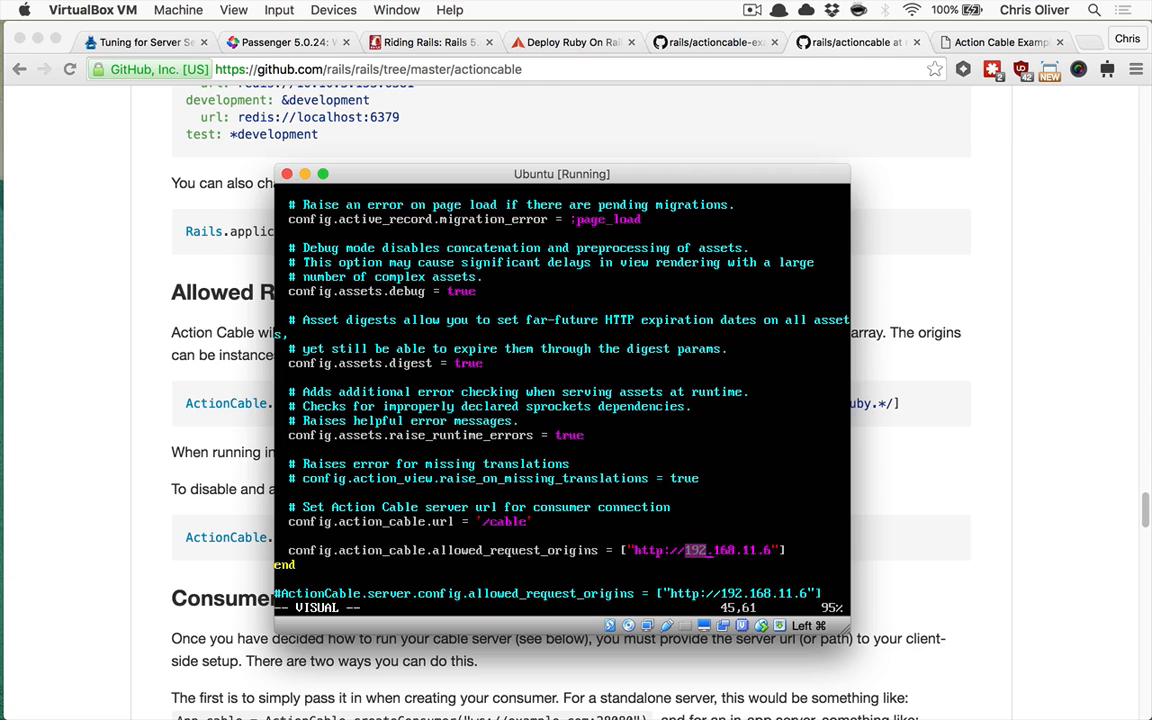
key("l")
key("l")
key("l")
key("l")
key("l")
key("l")
key("l")
key("l")
key("l")
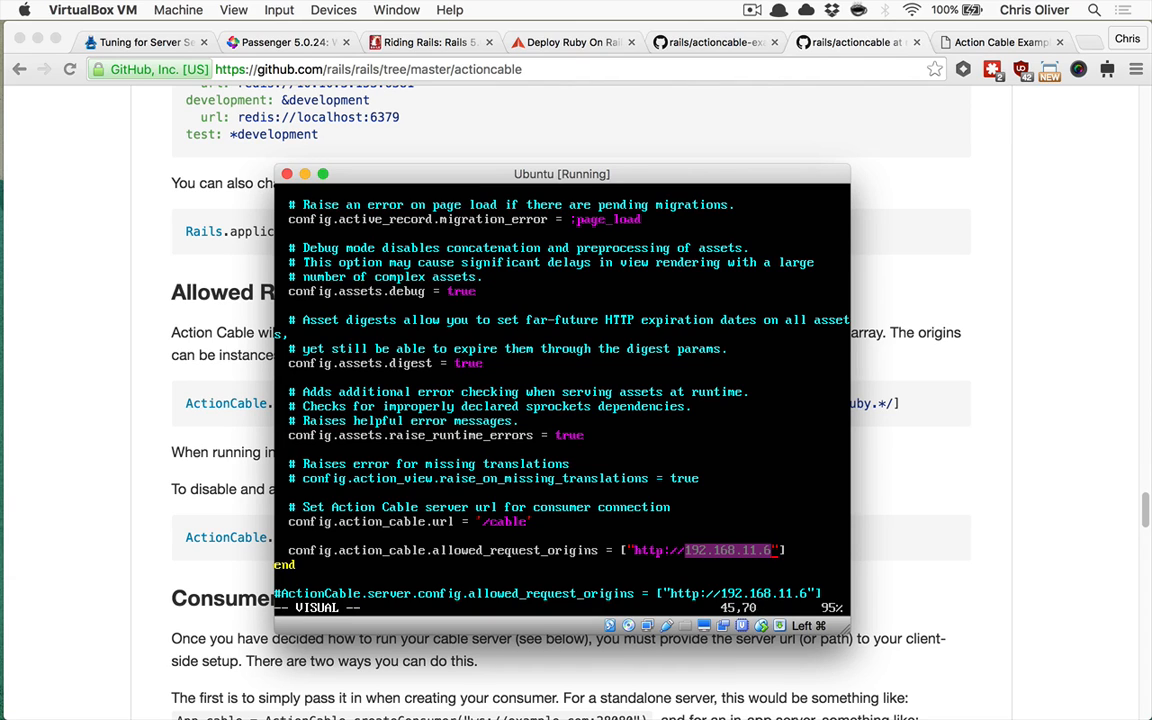
key("j")
key("Escape")
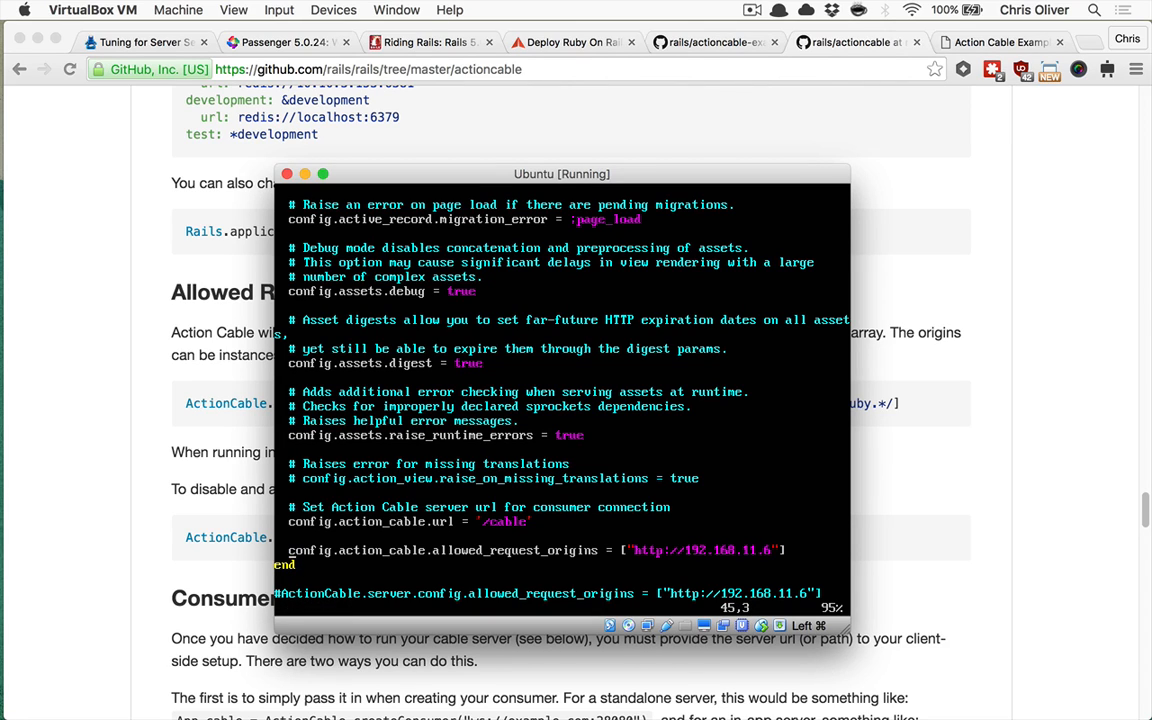
type(":wq")
key("Return")
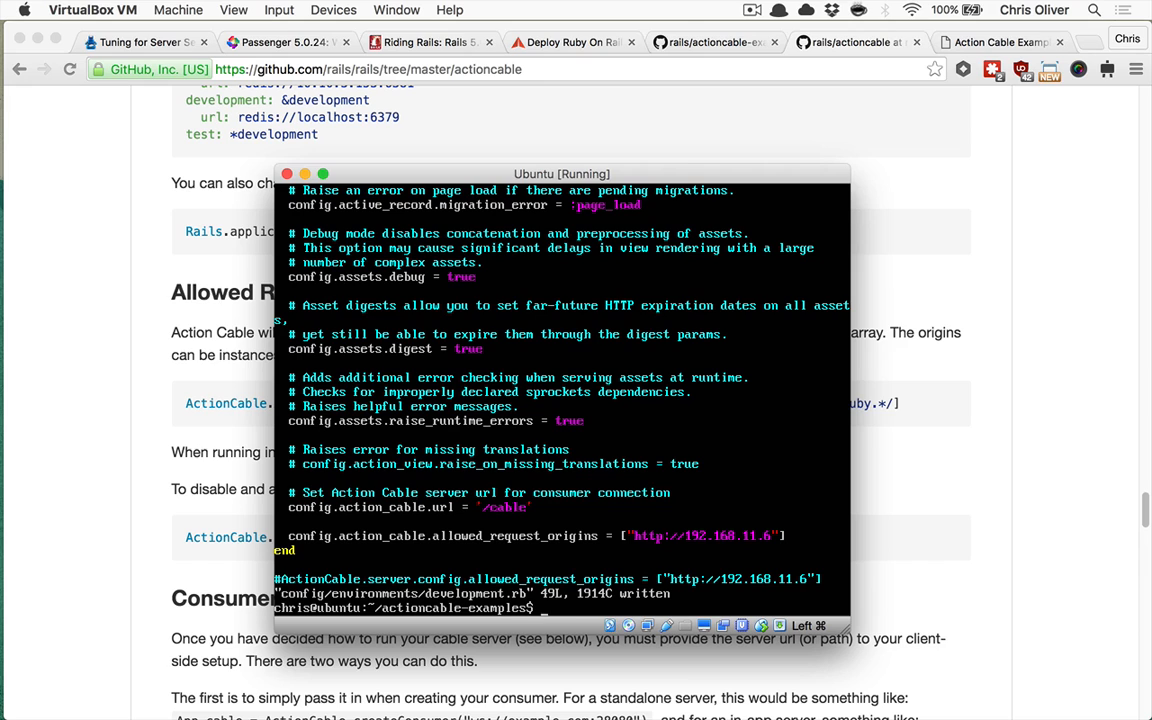
type("rails c")
Check ActionCable.server.config in rails c shows /cable and 192.168.11.6, then touch tmp/restart.txt.
key("Return")
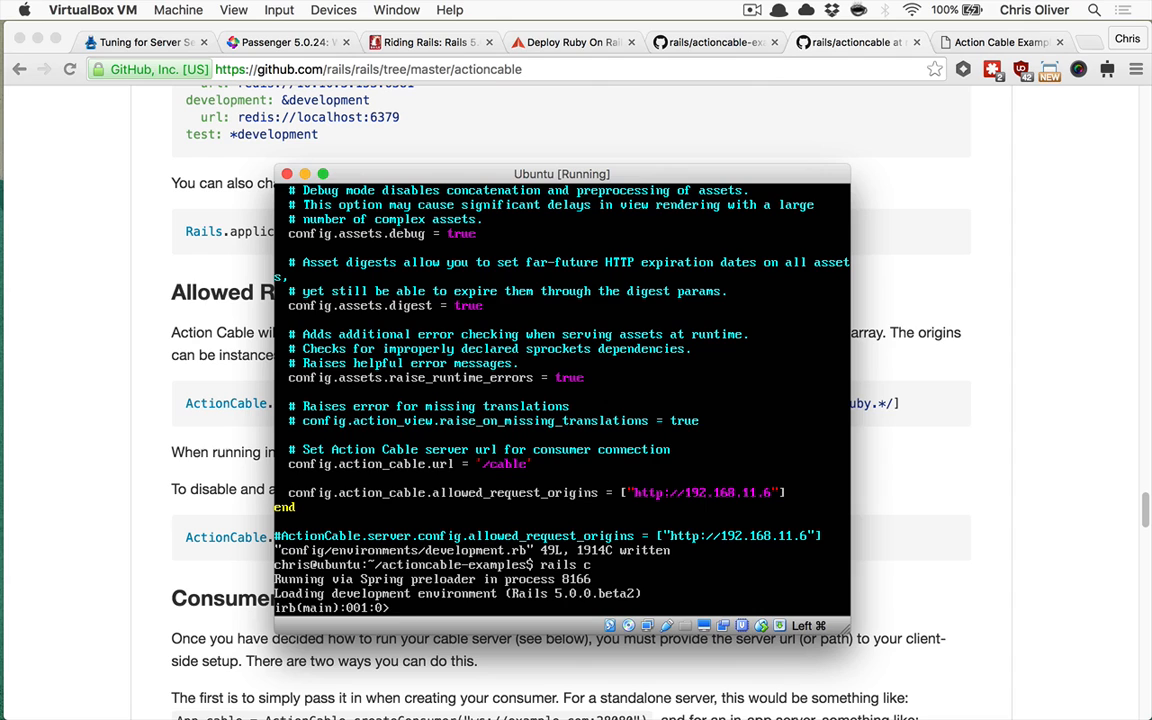
type("ActionCable.server.config")
key("Return")
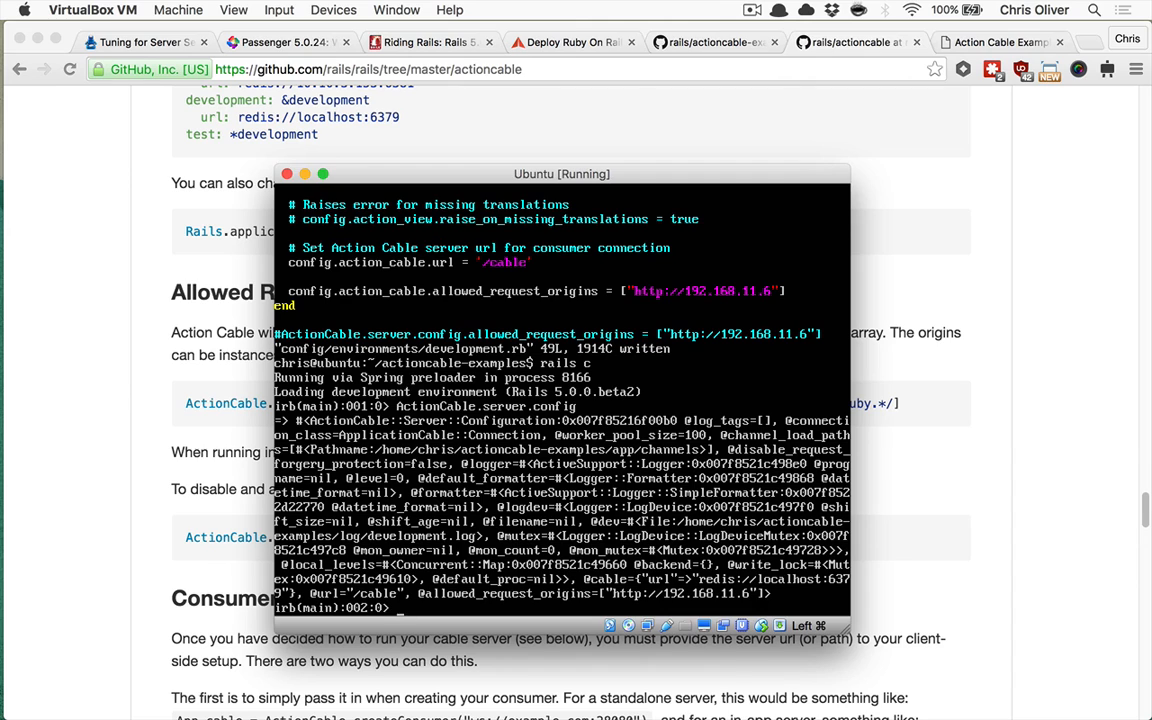
type("exit")
key("Return")
type("clear")
key("Return")
type("touch tmp/restart.txt")
key("Return")
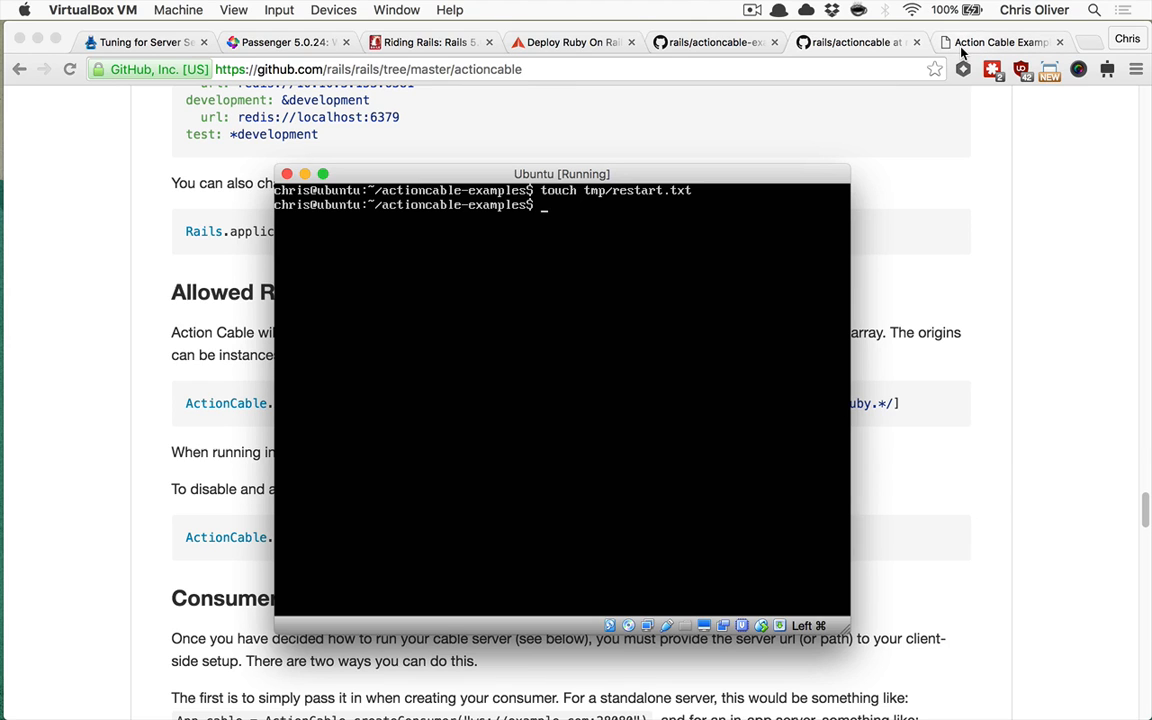
Reload the Action Cable Examples message page in Chrome.
left_click(1000, 42)
key("super+r")
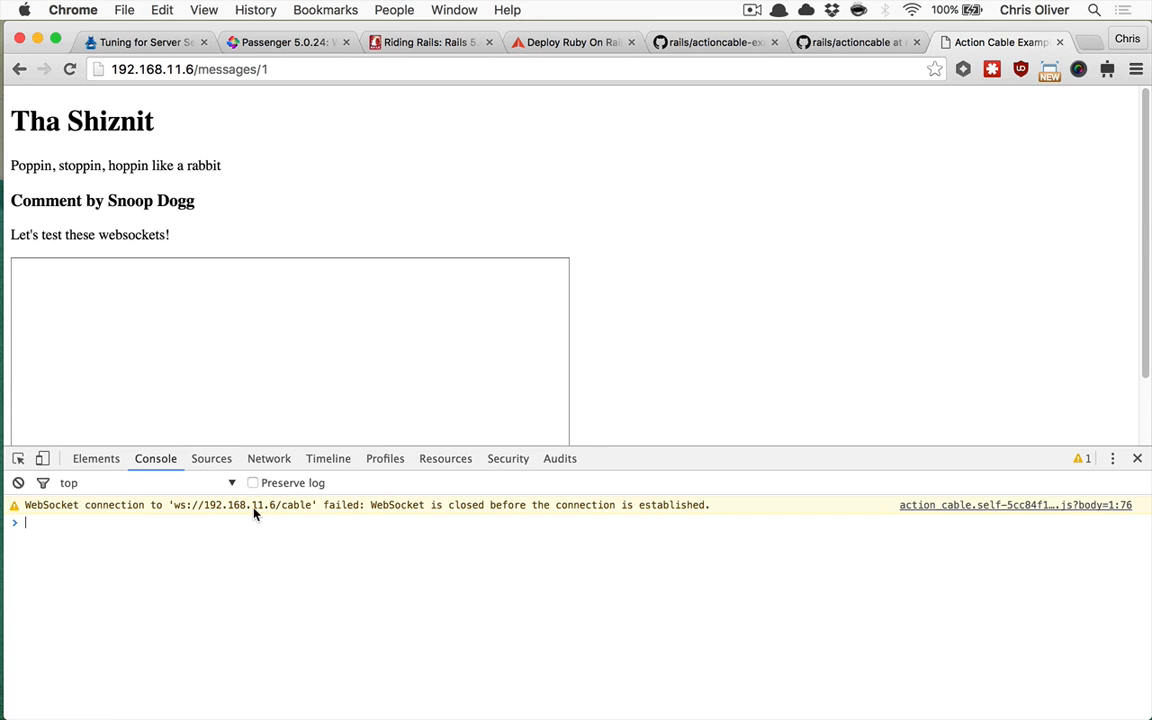
key("super+Tab")
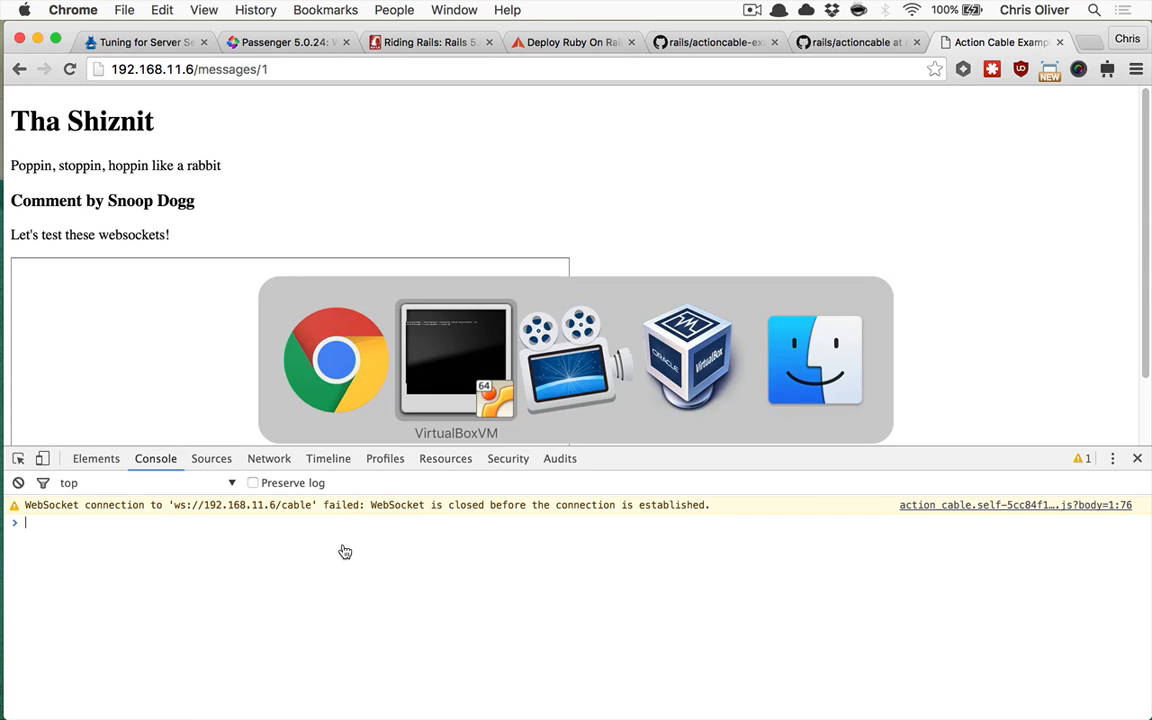
type("less log/d")
key("Tab")
key("Return")
key("G")
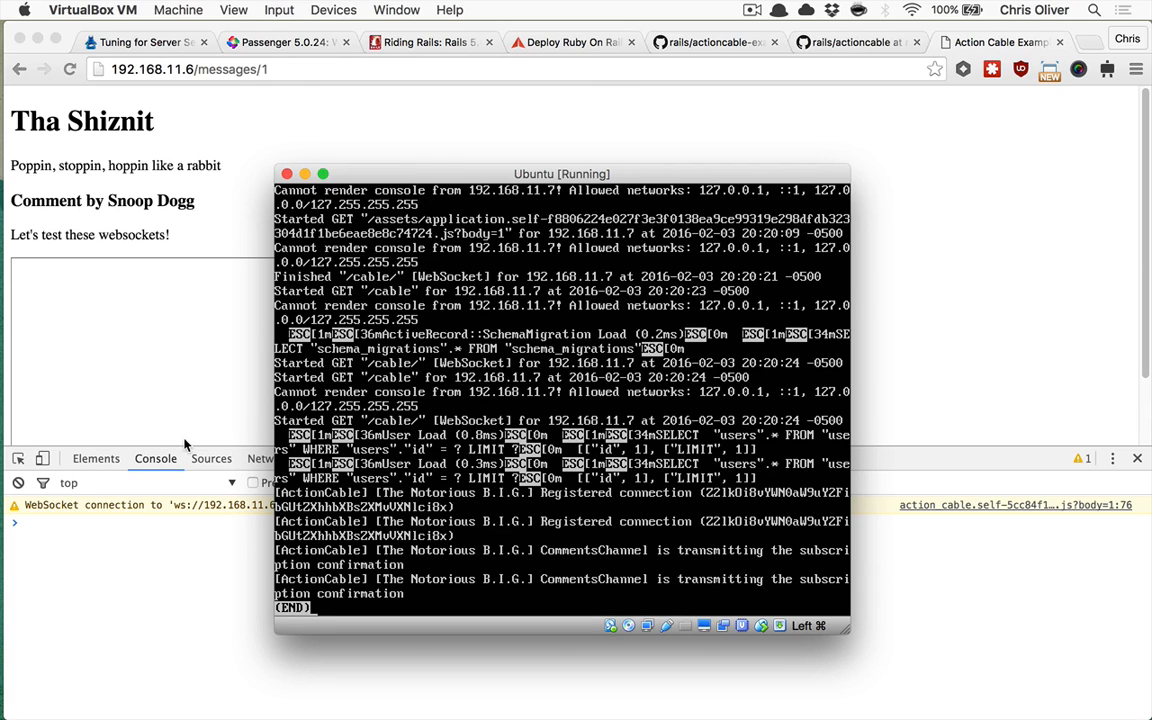
left_click(240, 547)
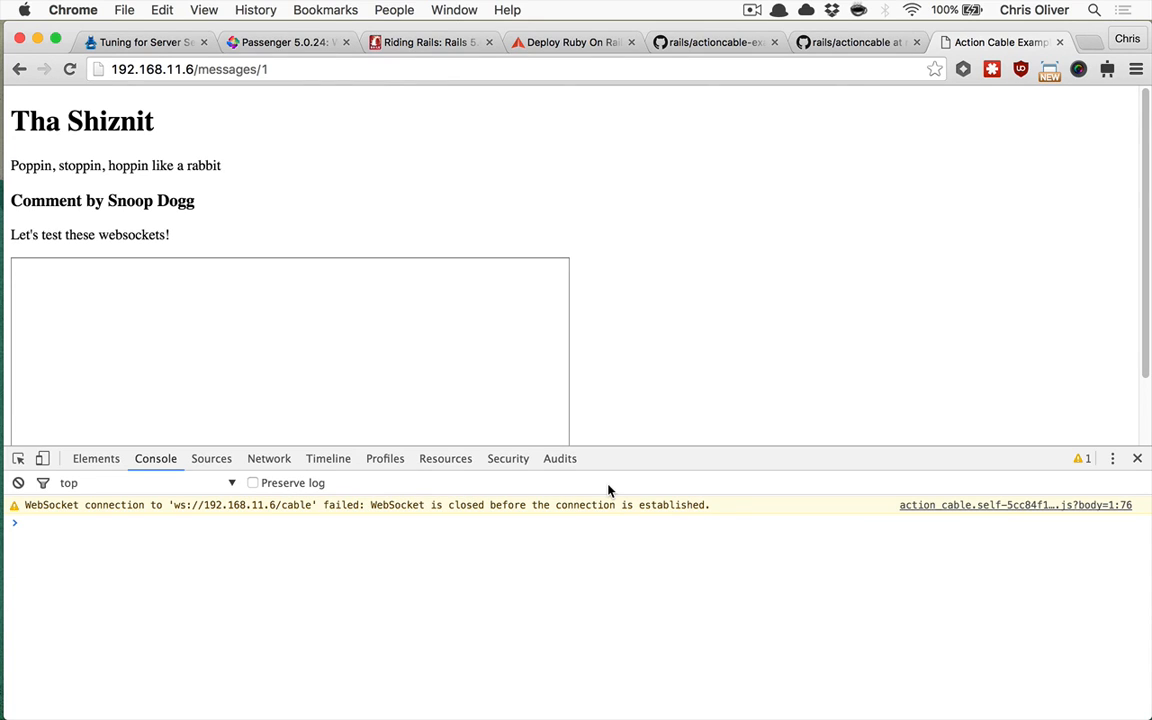
Load 192.168.11.6 in a new incognito window placed beside the main one.
key("super+shift+n")
type("192")
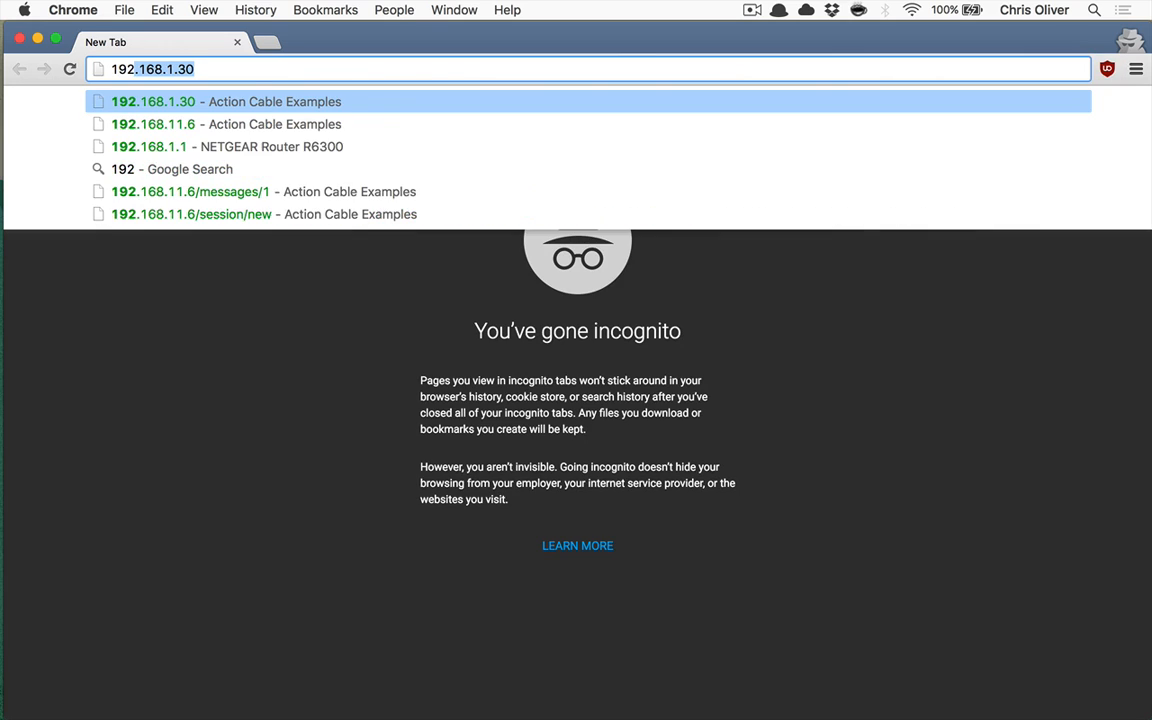
type(".168.11.6")
key("Return")
left_click_drag(1037, 648, 687, 474)
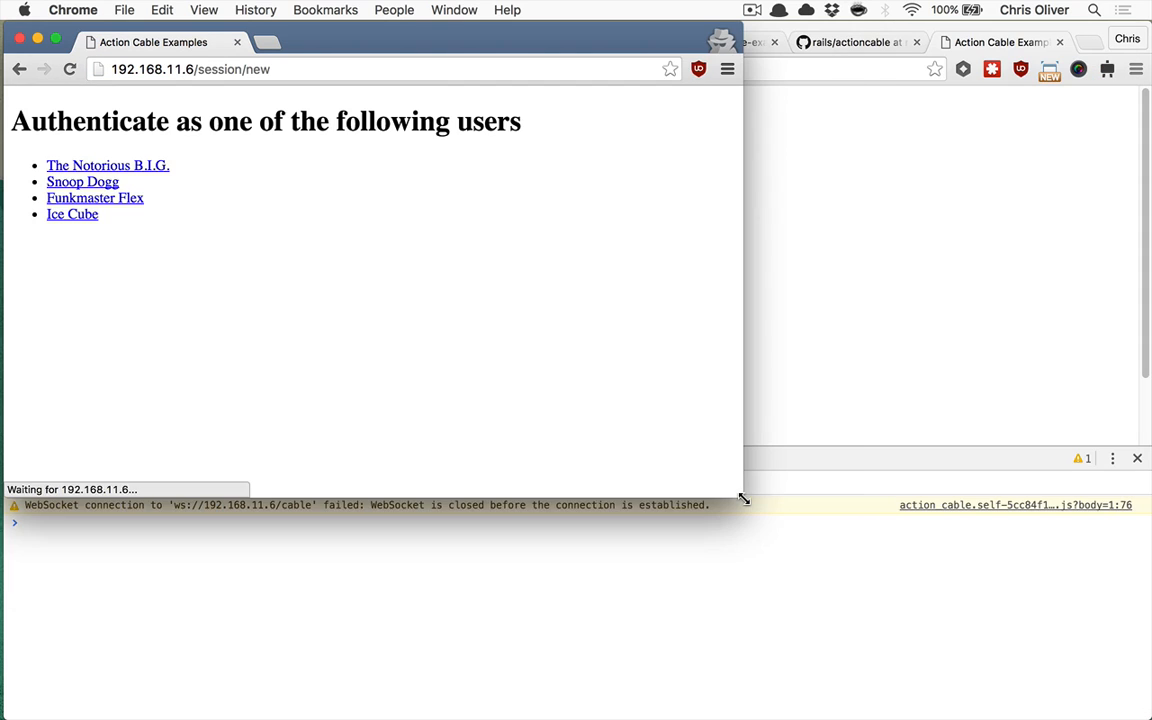
left_click_drag(316, 46, 725, 210)
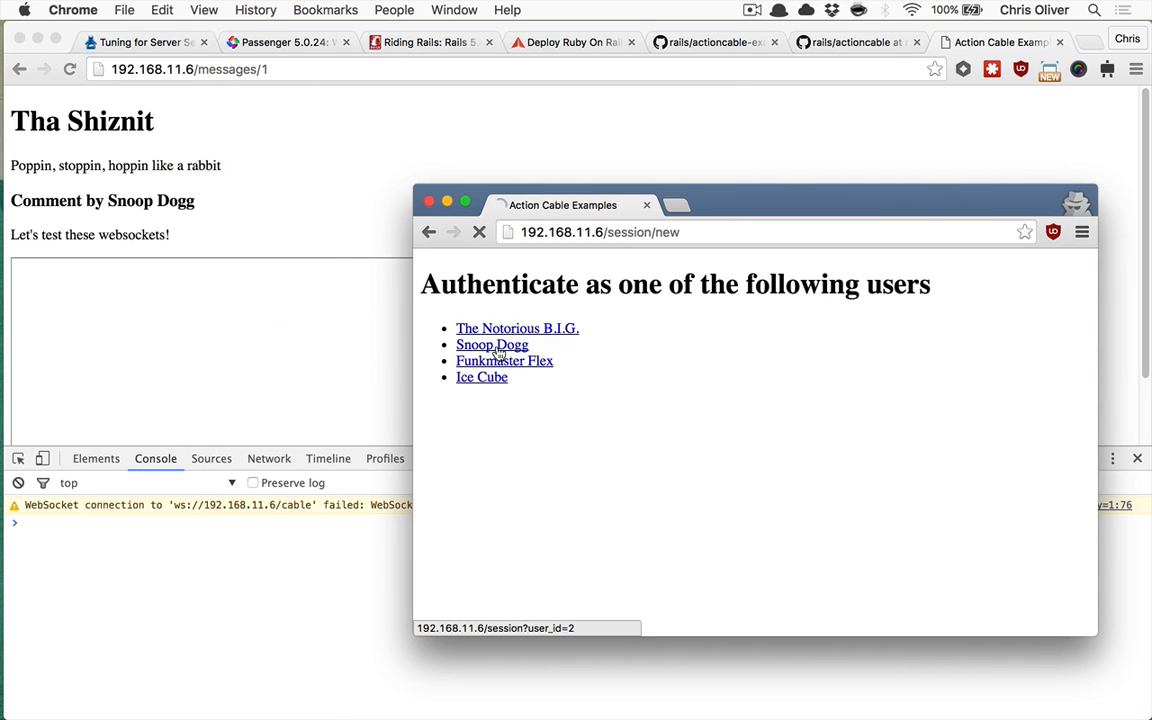
Sign in as Snoop Dogg, open the Tha Shiznit message and show the DevTools console.
left_click(510, 344)
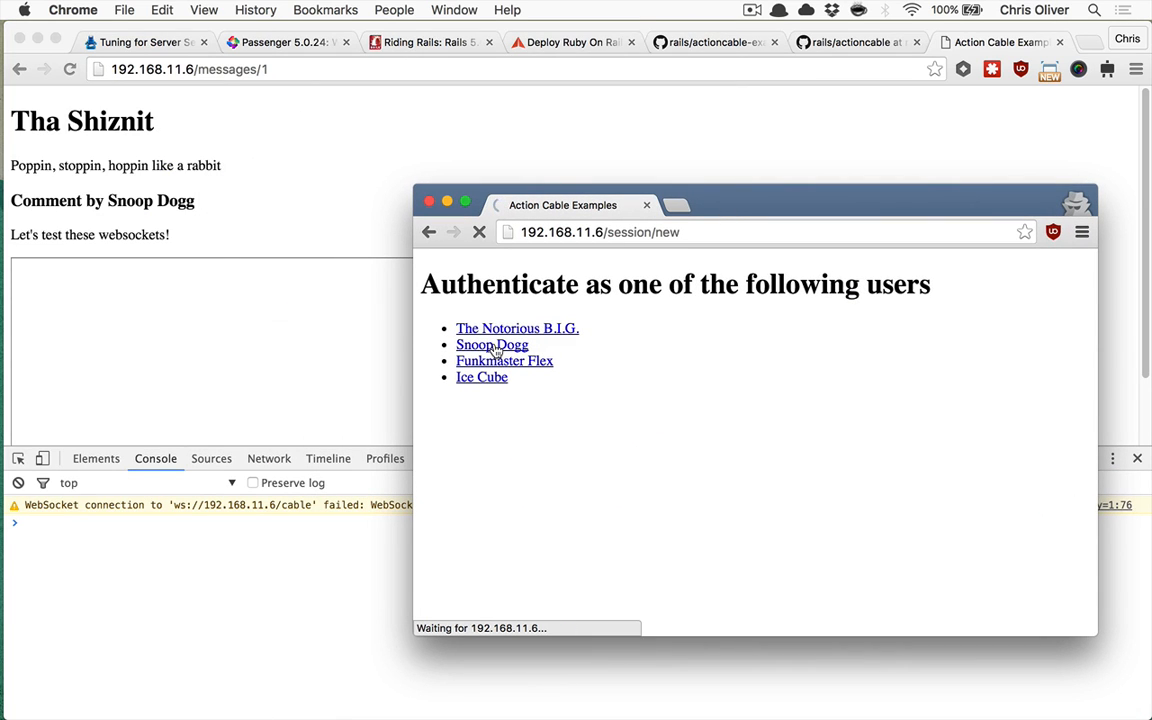
left_click(500, 359)
left_click(490, 328)
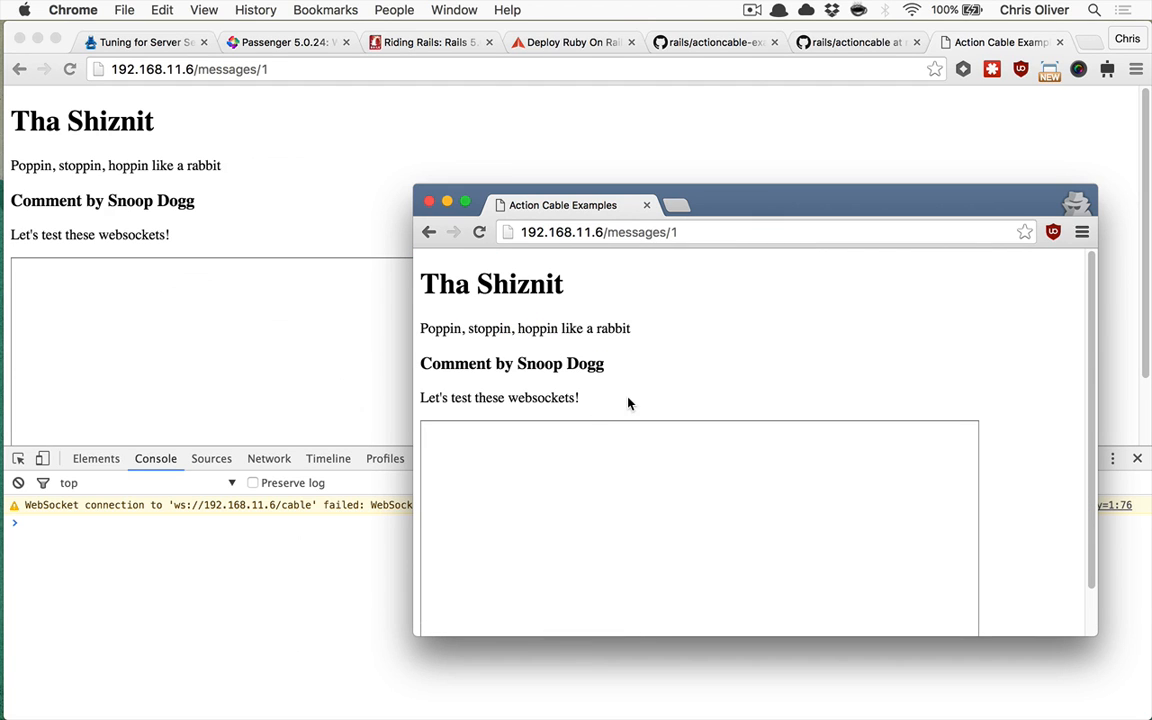
key("alt+super+j")
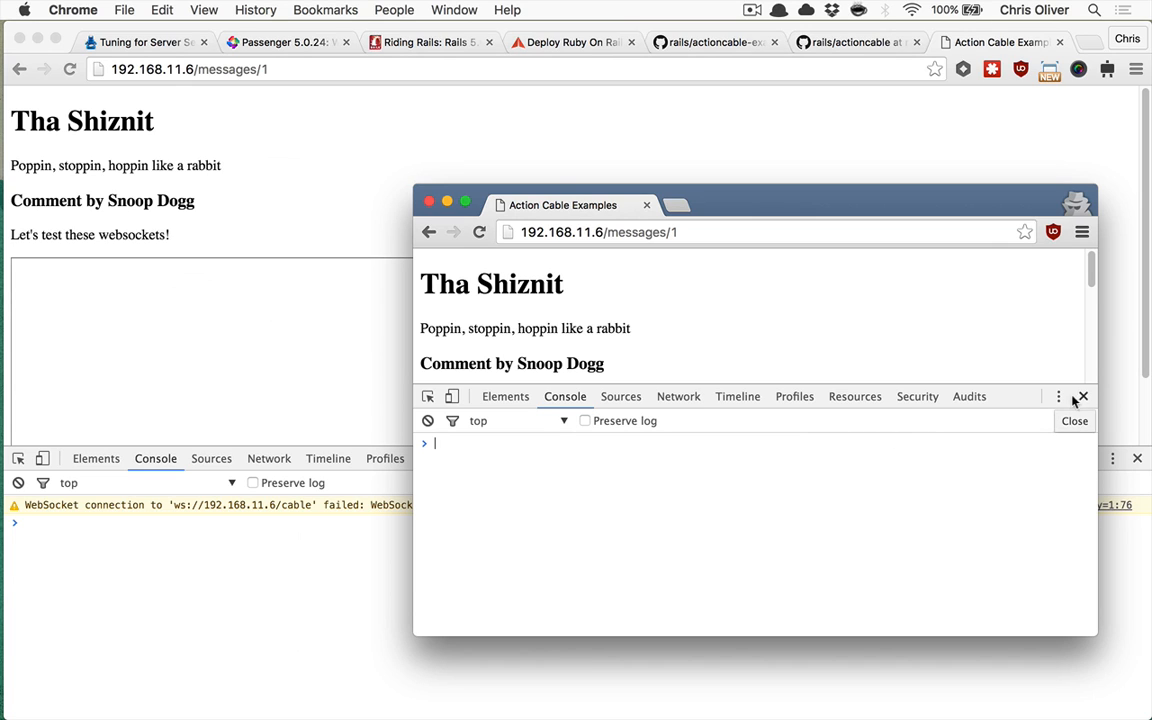
scroll(863, 372, "down", 3)
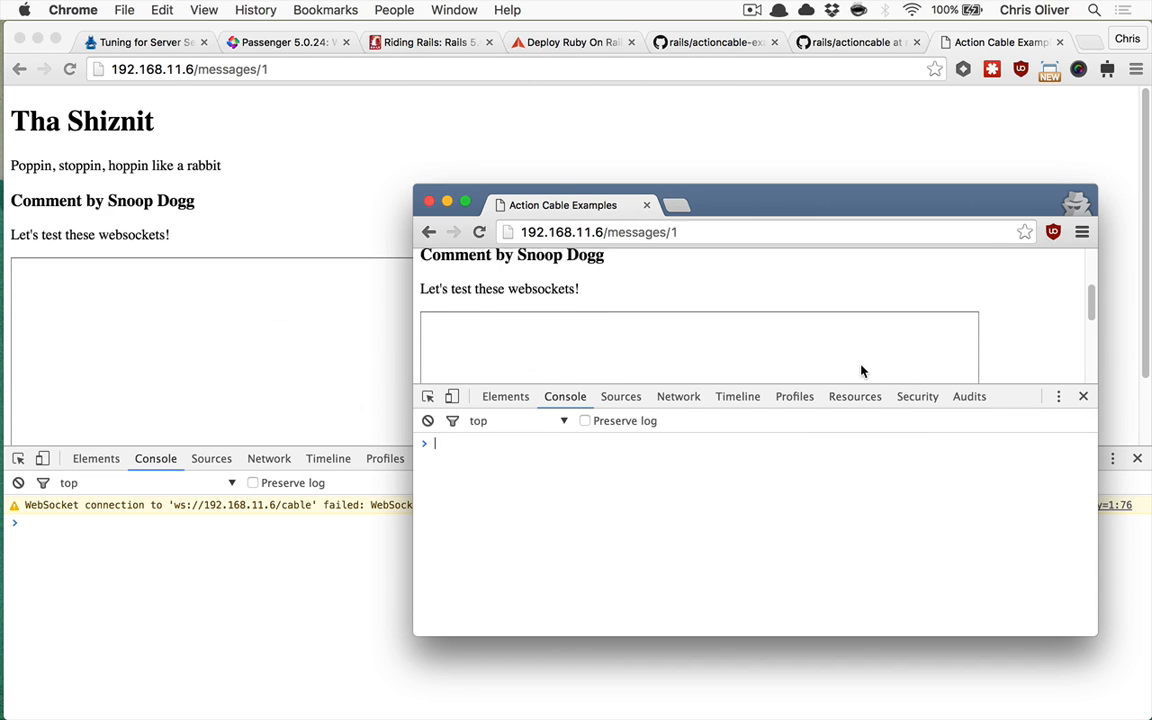
Post the comment 'Send another test' from the incognito window so it appears in both windows.
left_click(863, 372)
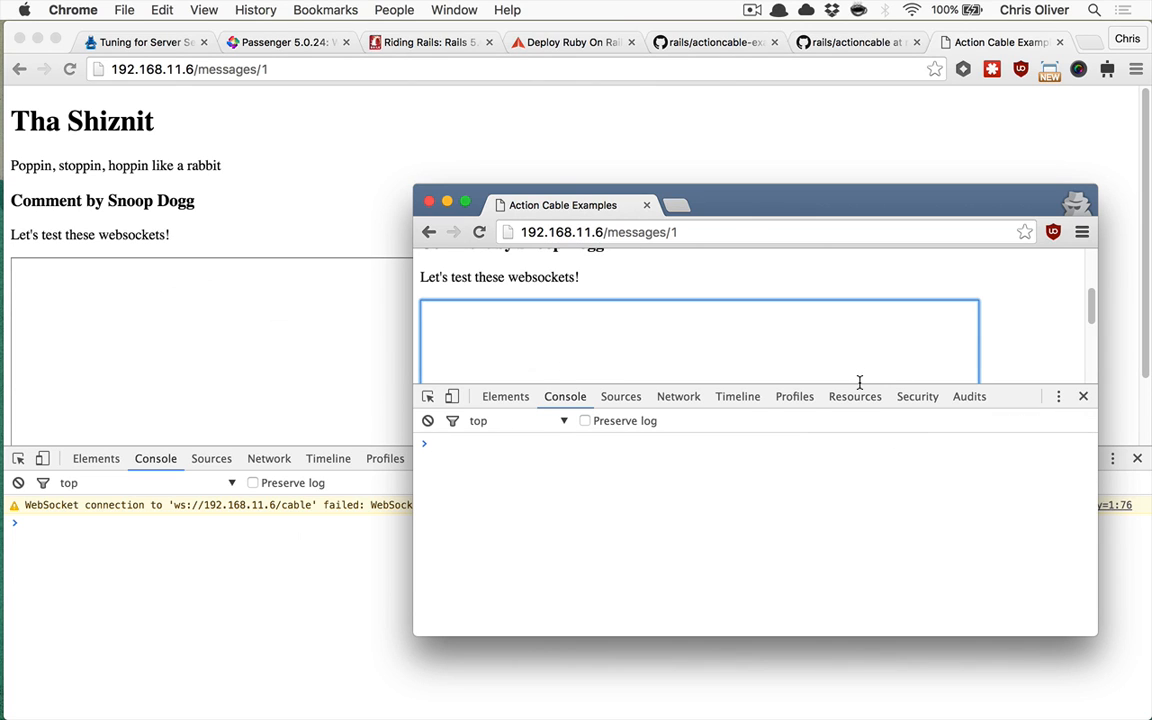
left_click(855, 396)
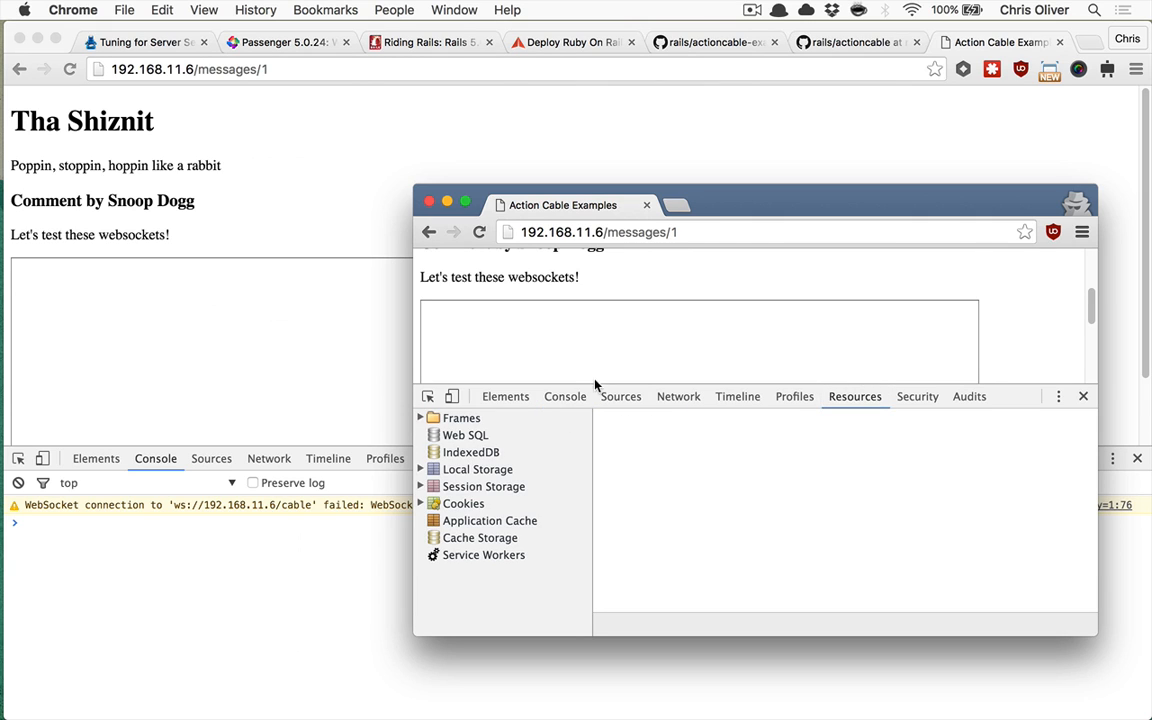
left_click(565, 396)
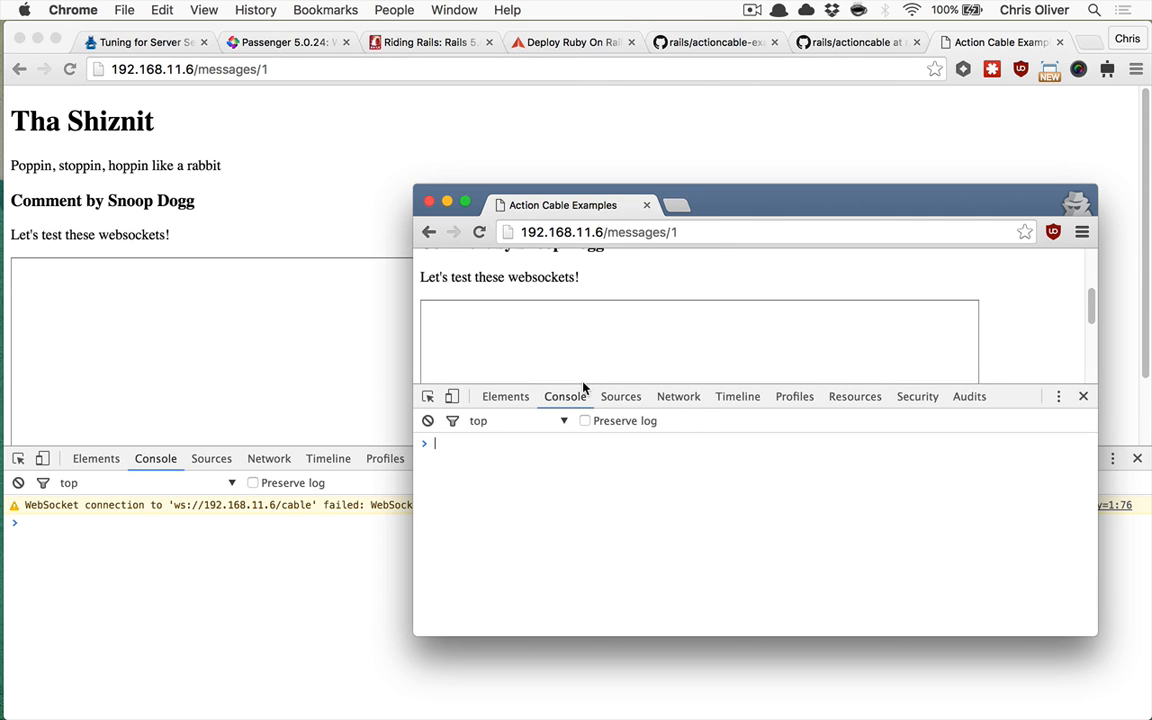
left_click_drag(584, 385, 592, 524)
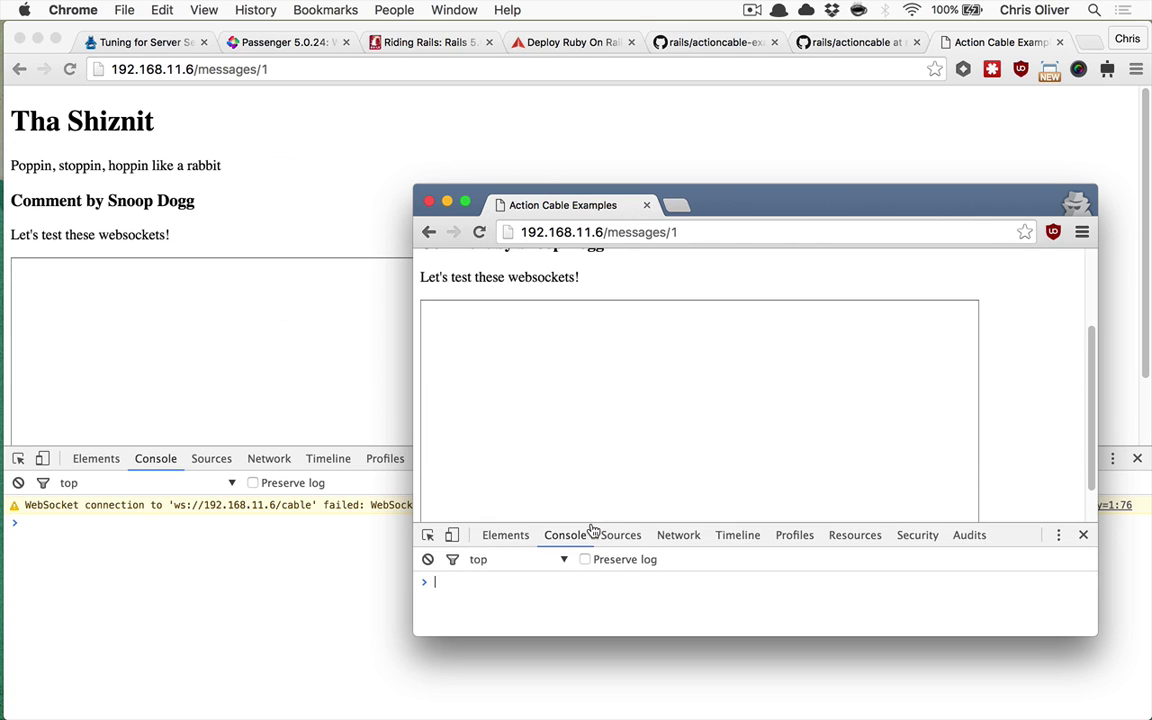
left_click(622, 458)
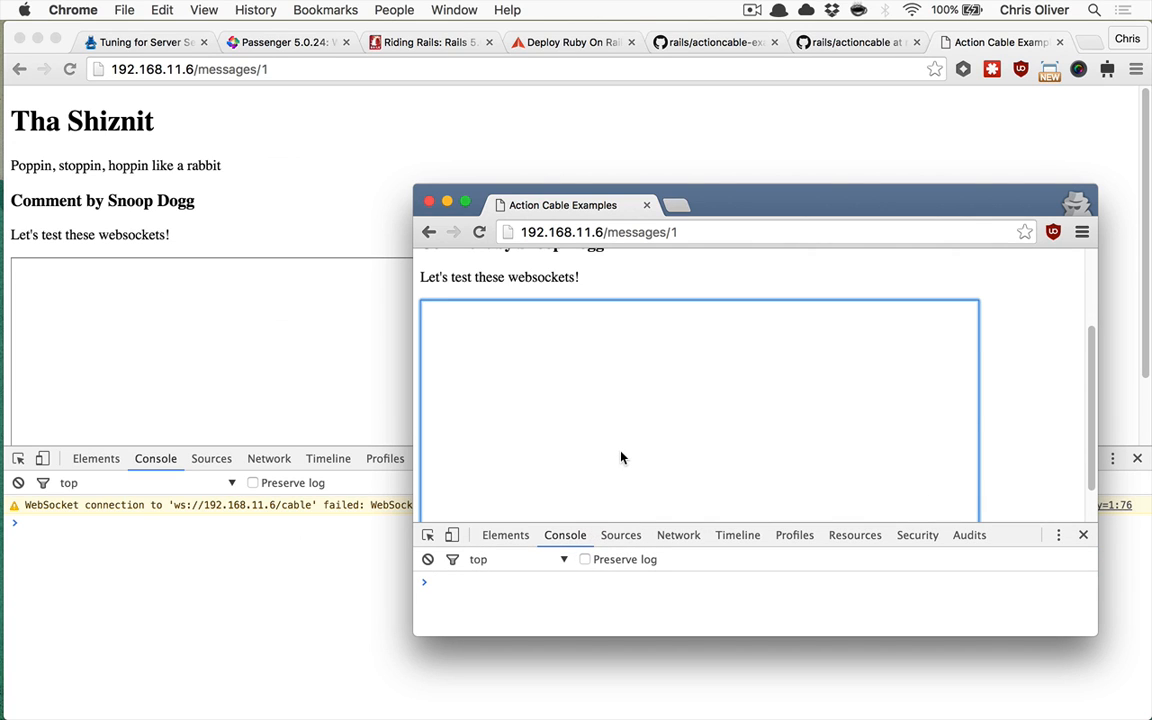
type("Send anothe")
type("r")
scroll(700, 400, "down", 2)
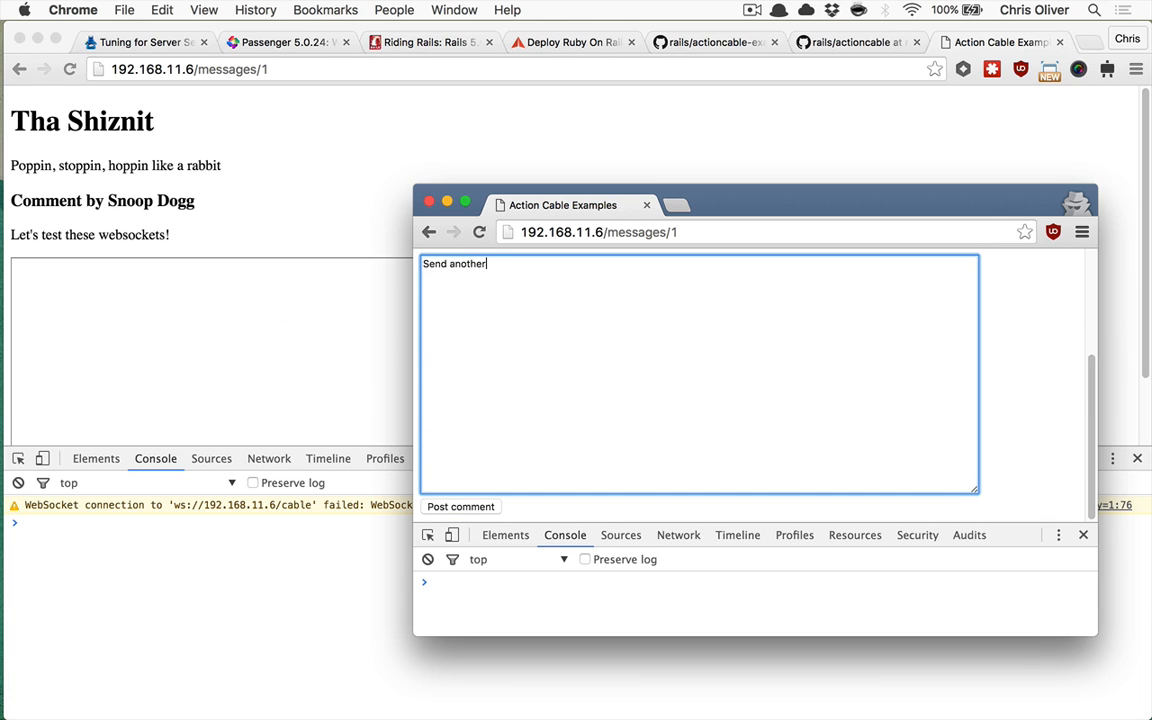
type("test")
key("Tab")
key("Return")
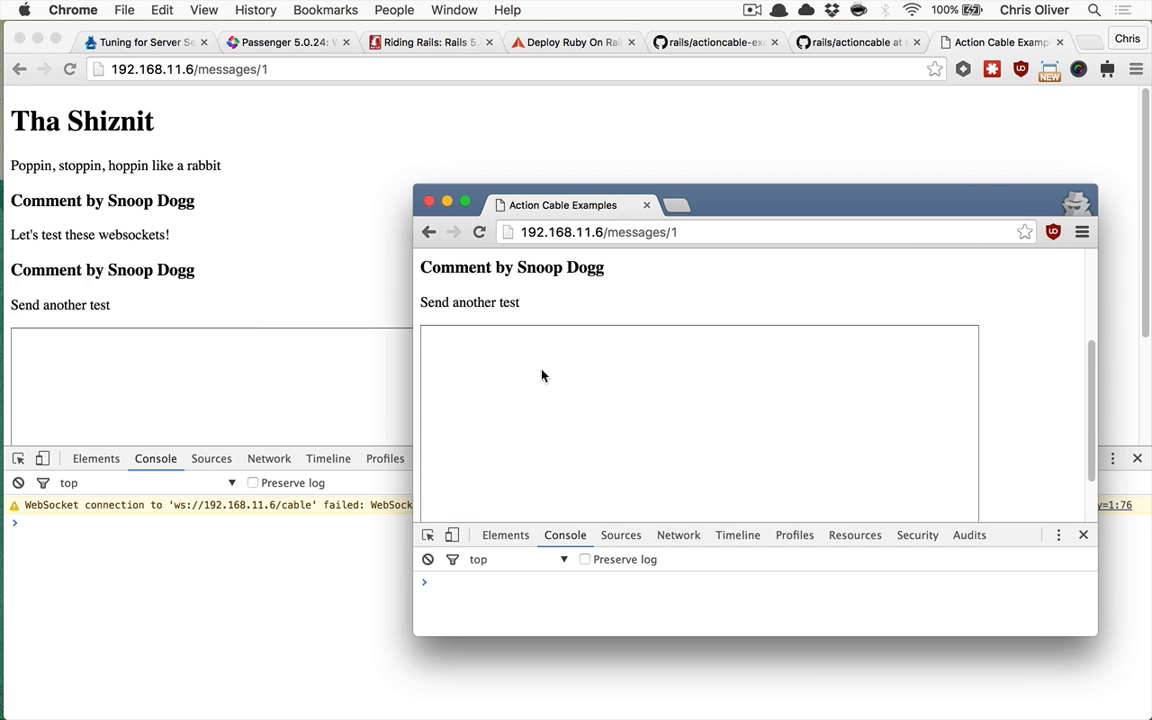
scroll(543, 357, "up", 5)
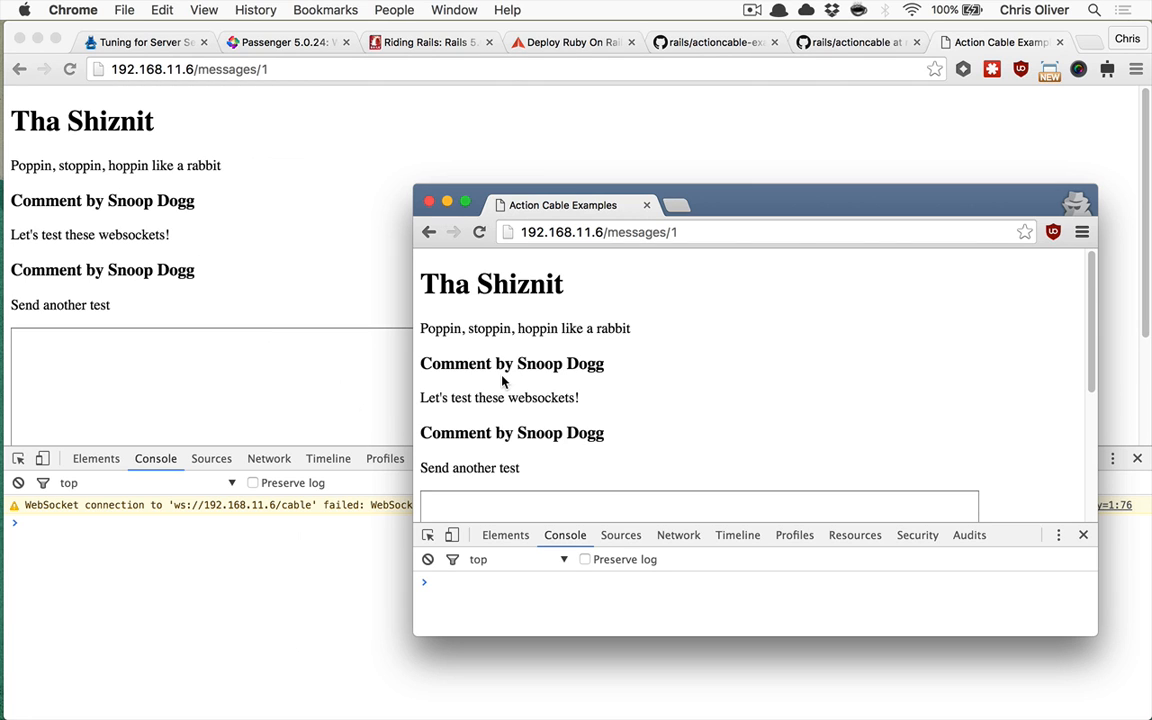
Close the incognito window, leaving the main page with both comments.
key("super+w")
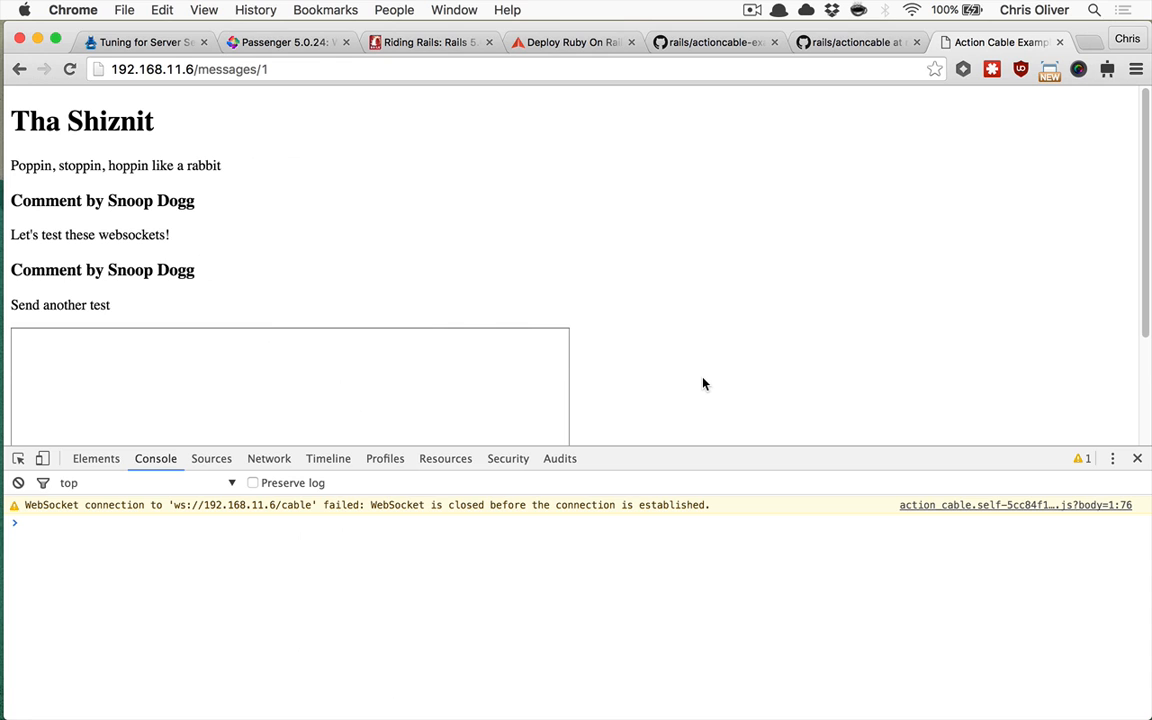
Quit the log pager and edit /etc/nginx/sites-enabled/default in vim.
key("super+Tab")
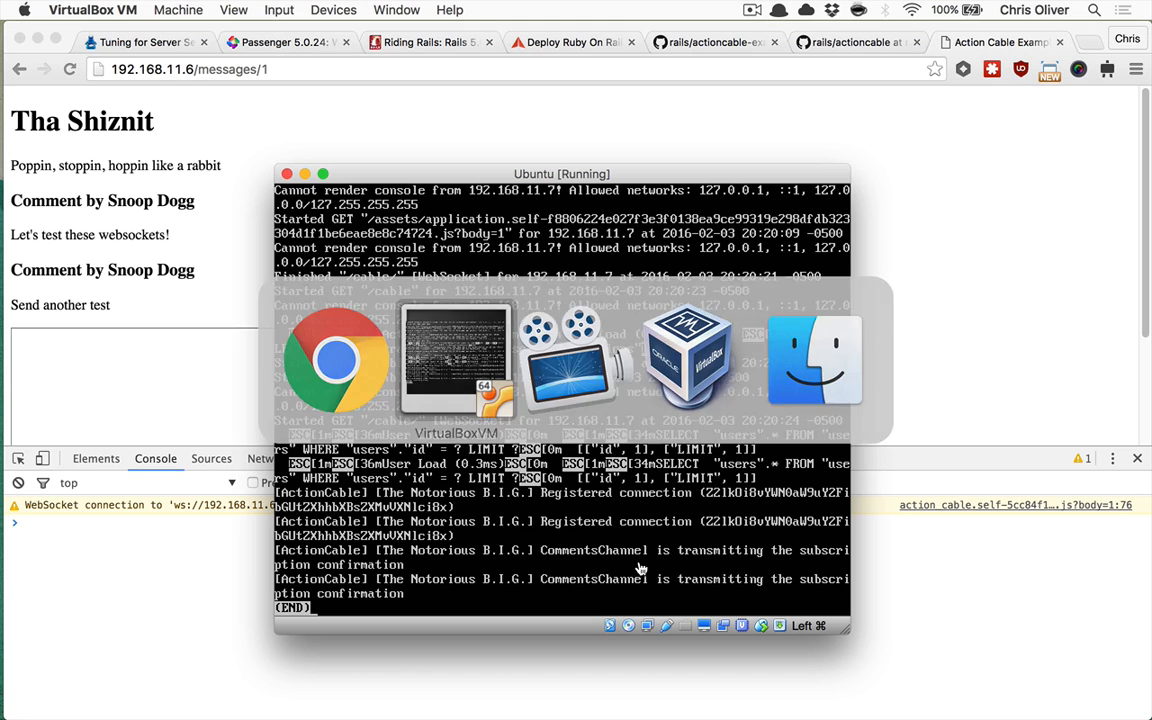
key("q")
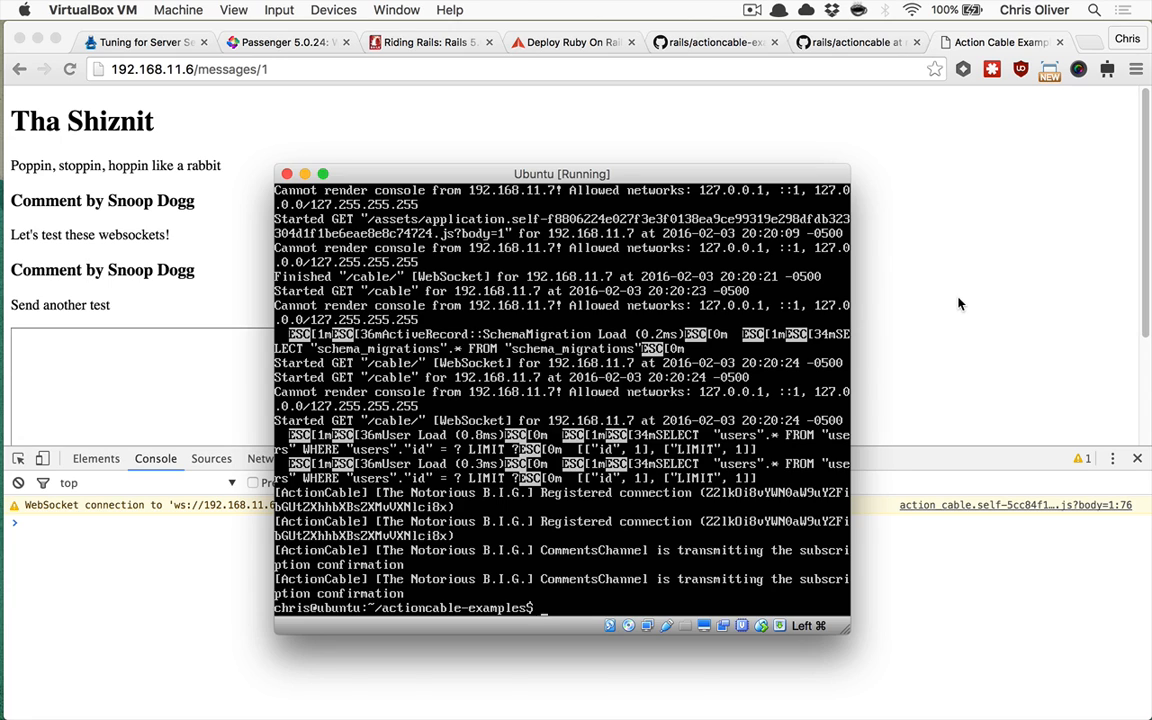
key("super+Tab")
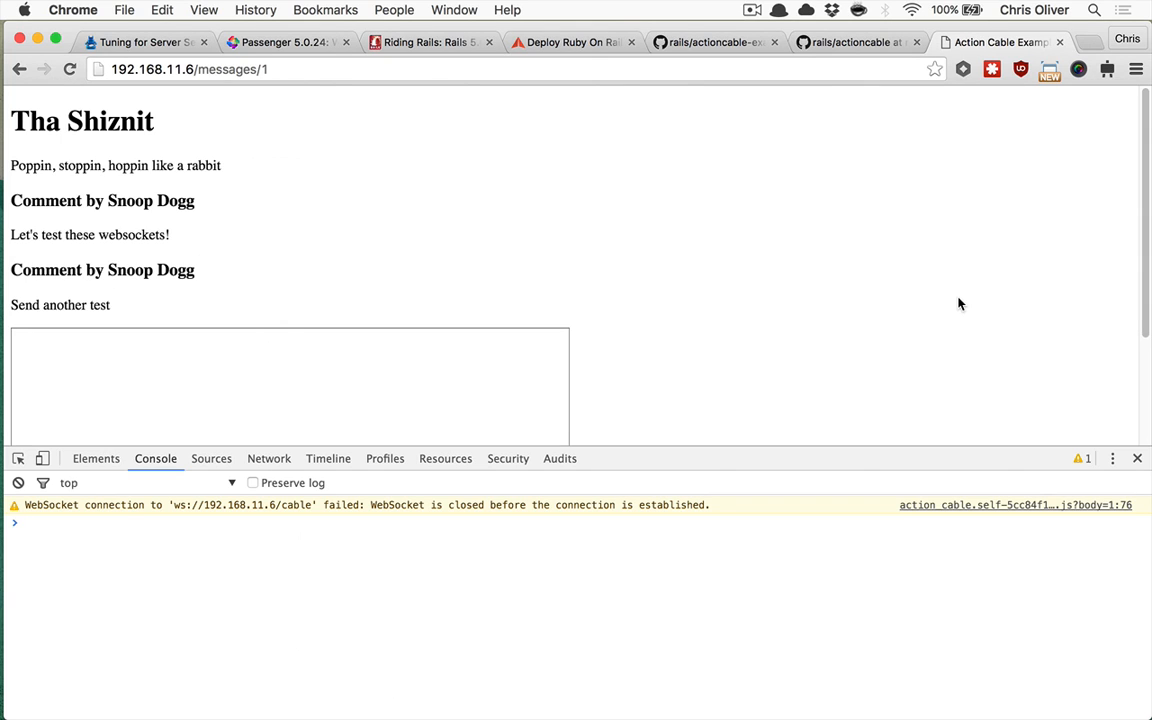
key("super+Tab")
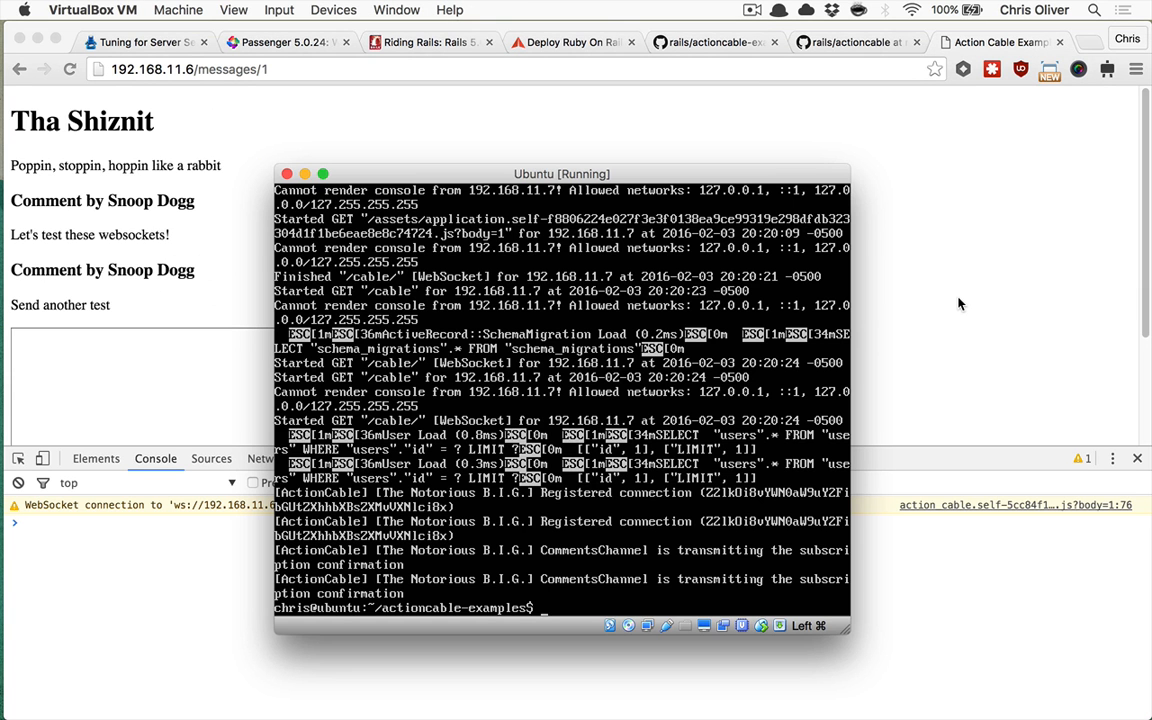
type("vim ")
type("/v")
key("BackSpace")
type("etc/nginx/sites")
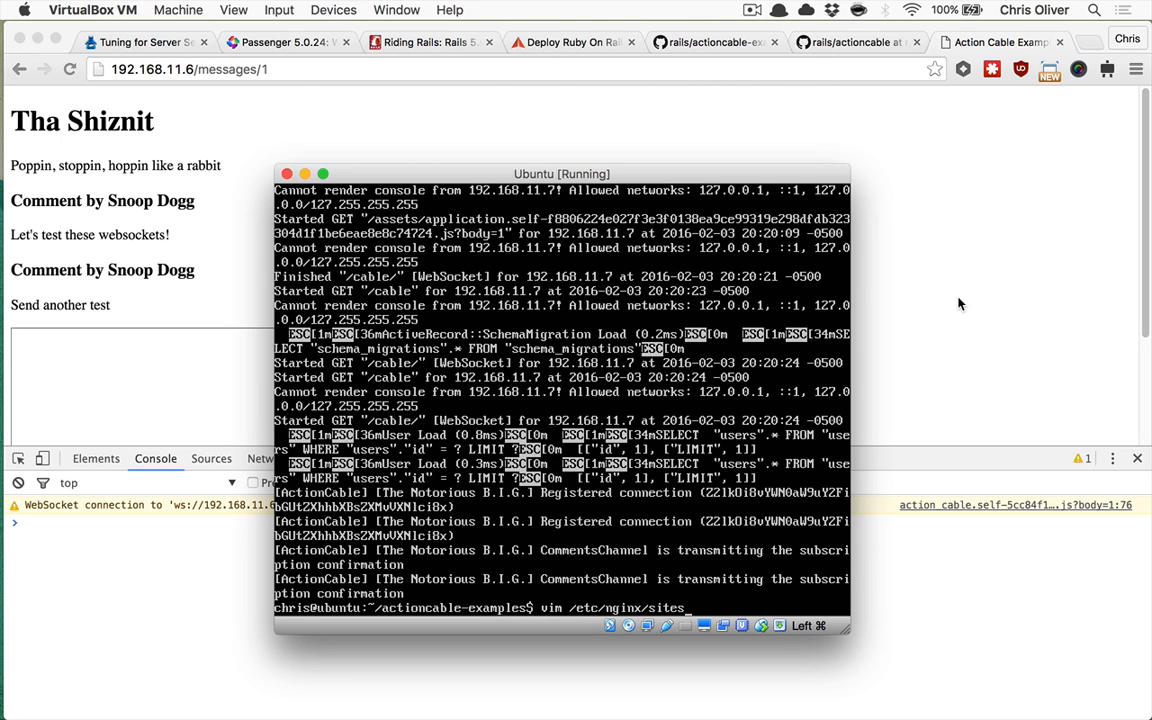
type("-enabled/default")
key("Return")
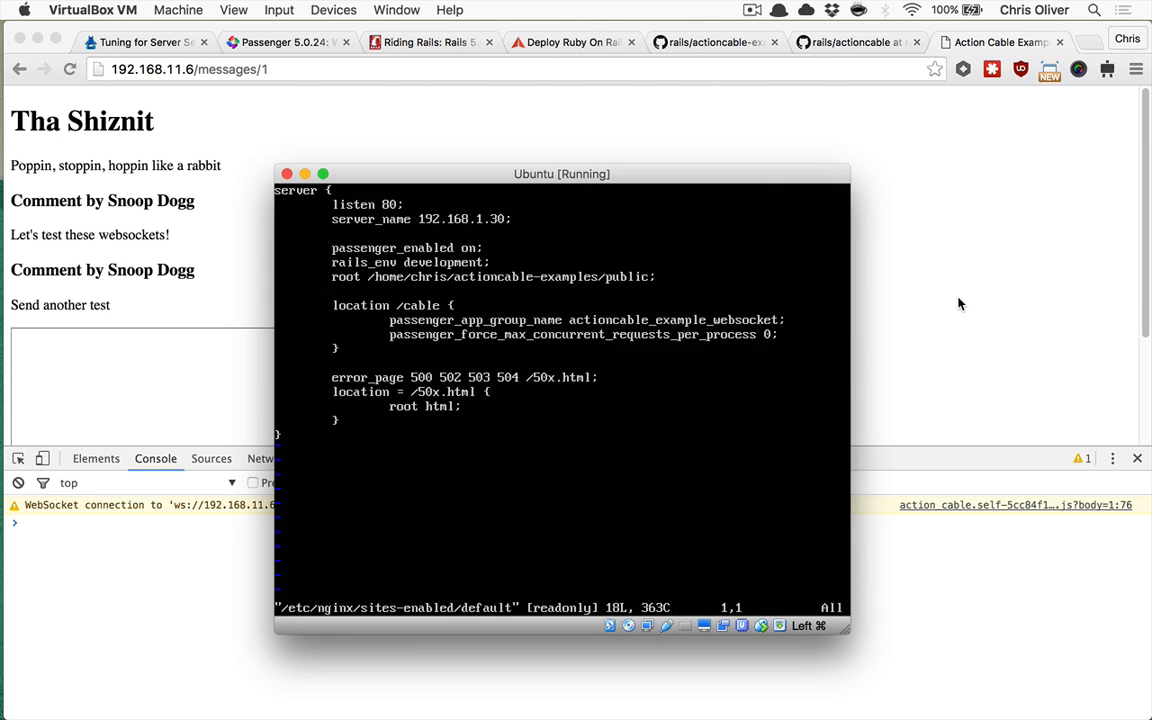
Move to the location /cable block and select its lines.
key("j")
key("j")
key("j")
key("j")
key("j")
key("j")
key("k")
key("k")
key("k")
key("shift+v")
key("j")
key("j")
key("j")
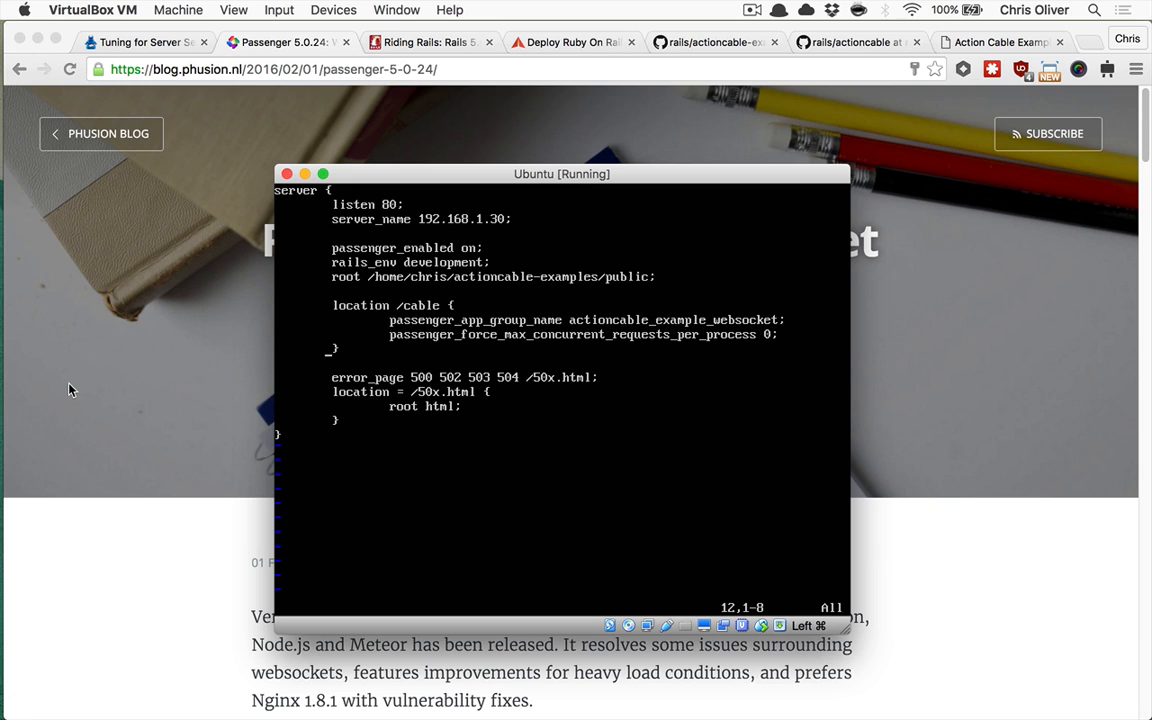
Bring the Passenger 5.0.24 WebSocket-fixes release post to the front and highlight its title.
left_click(90, 461)
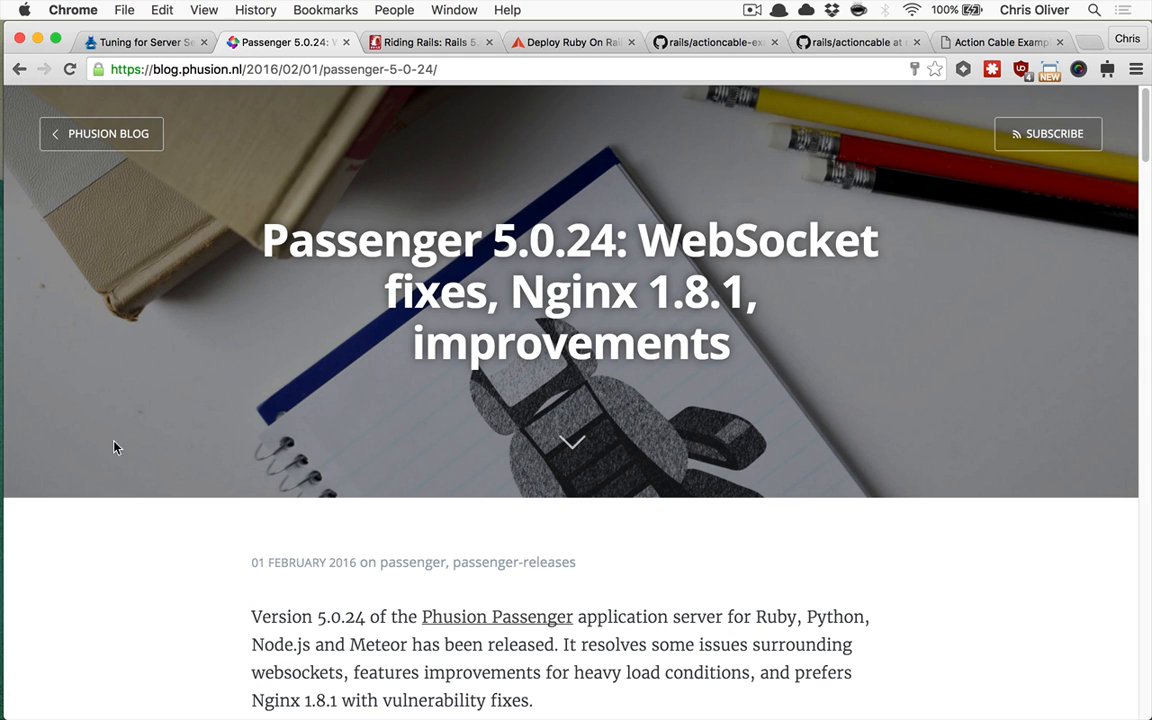
triple_click(515, 215)
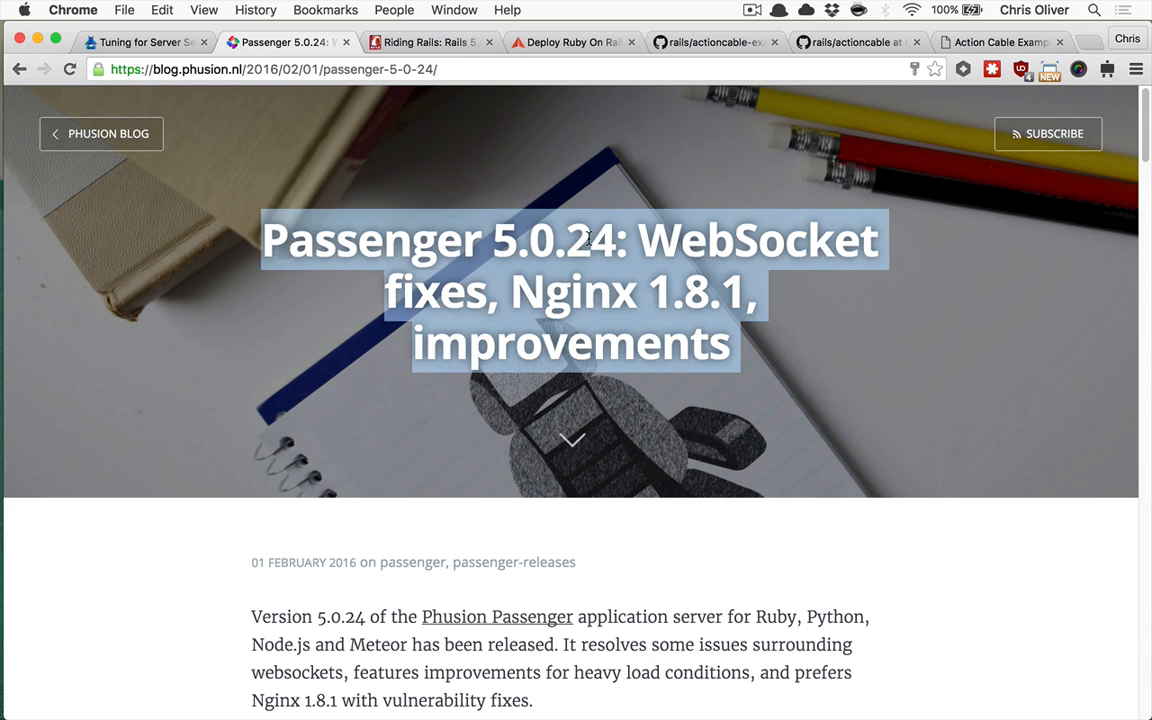
left_click(585, 240)
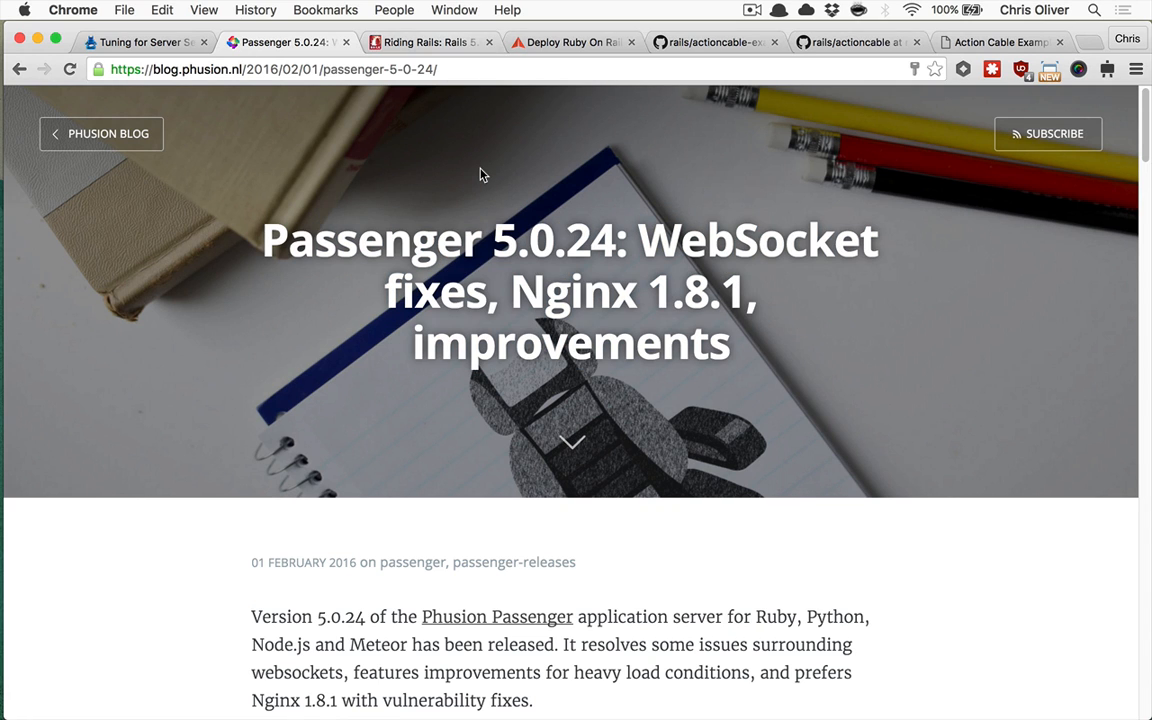